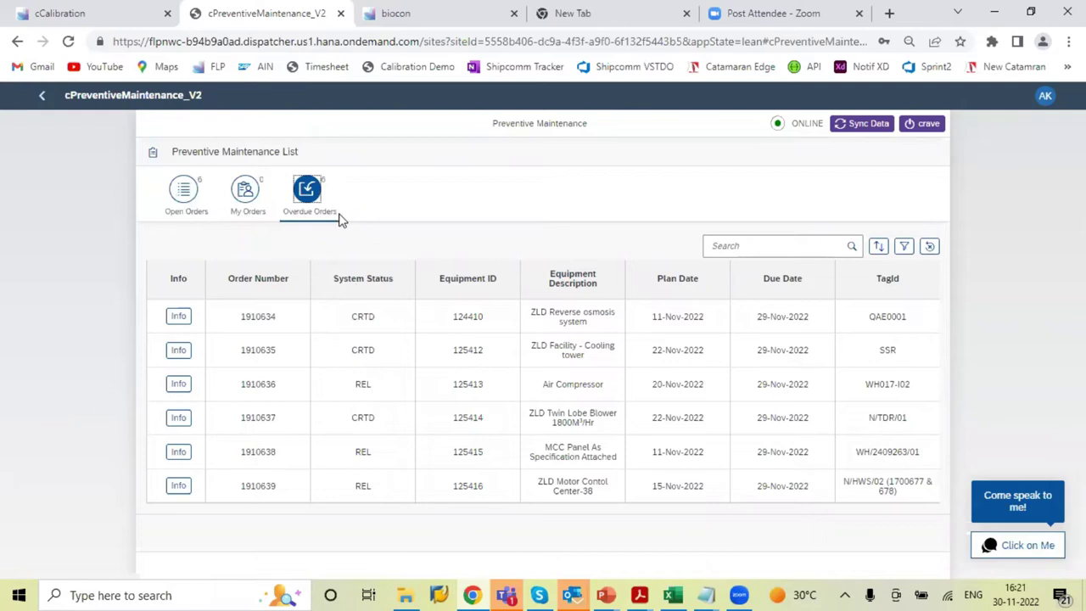
Show the Open Orders list, dismiss the plan date filter, and view order 860041's details
click(189, 197)
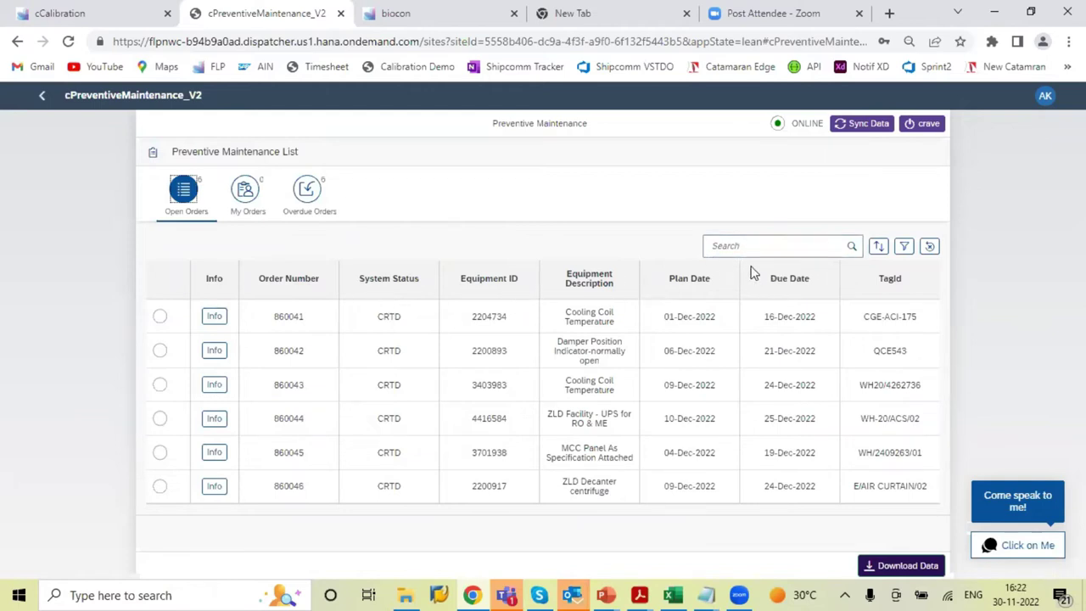
click(904, 246)
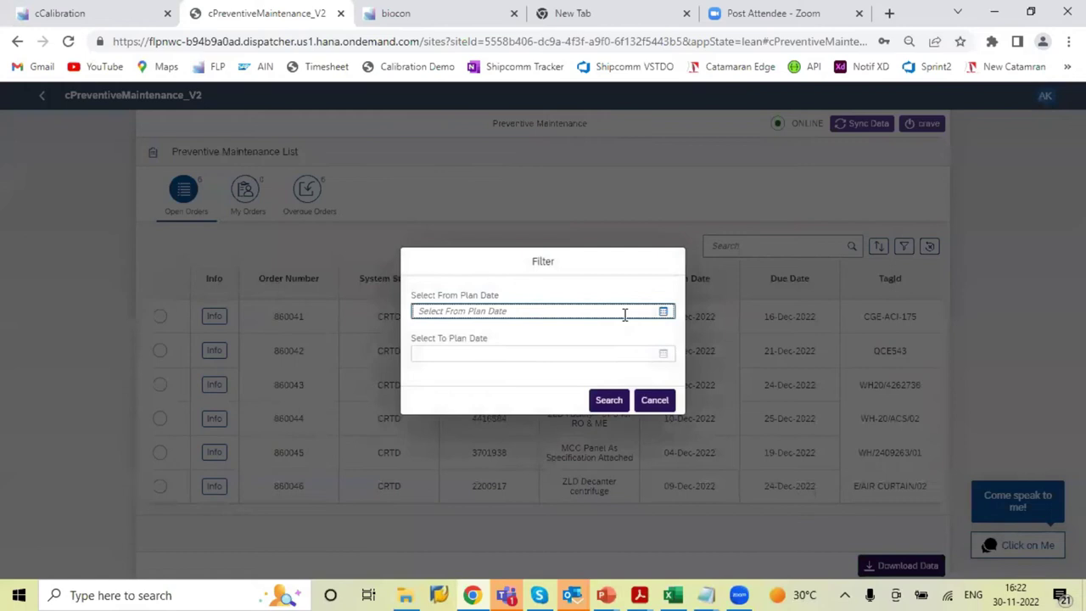
click(666, 404)
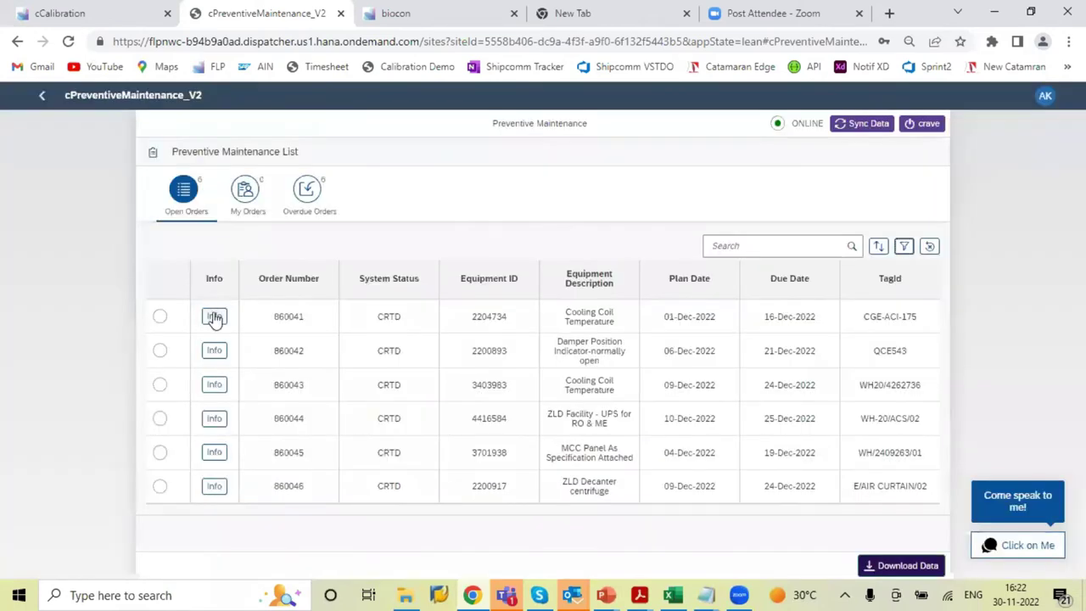
click(214, 316)
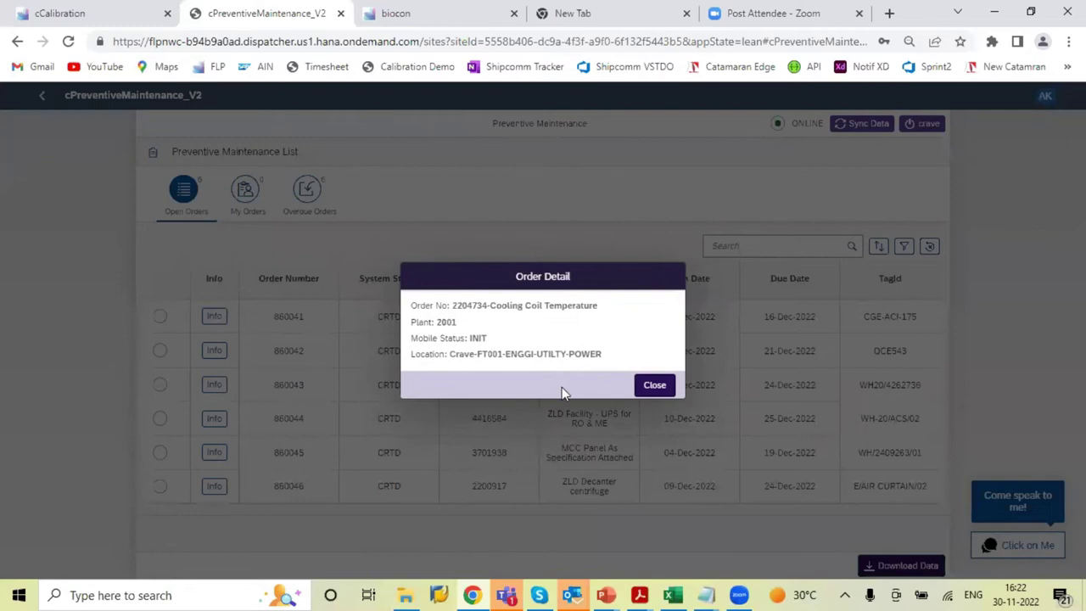
click(655, 386)
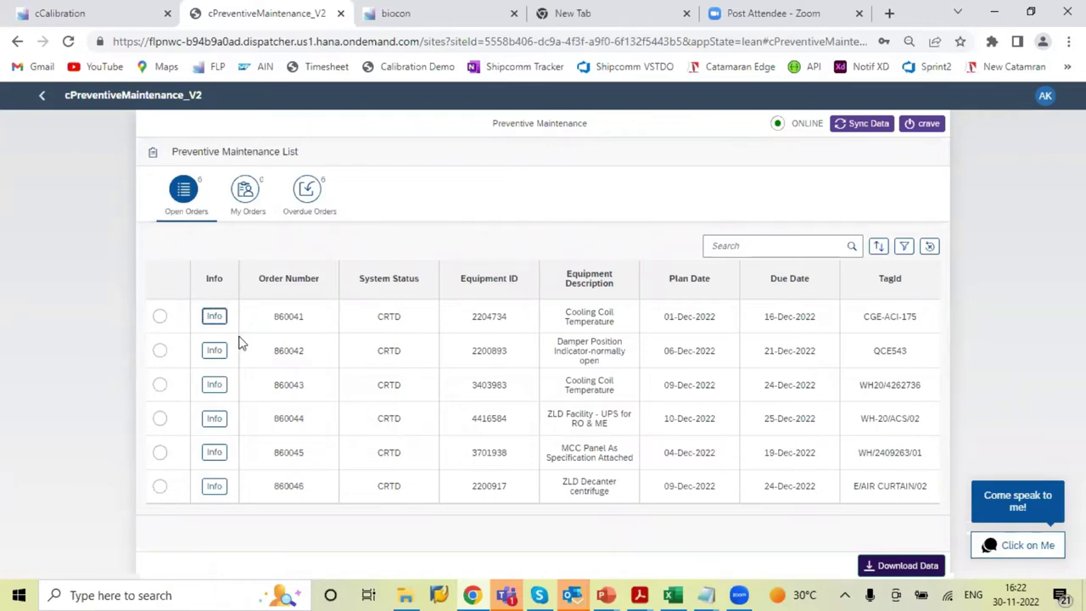
Assign orders 860041 and 860044 to yourself, checking My Orders after each
click(246, 209)
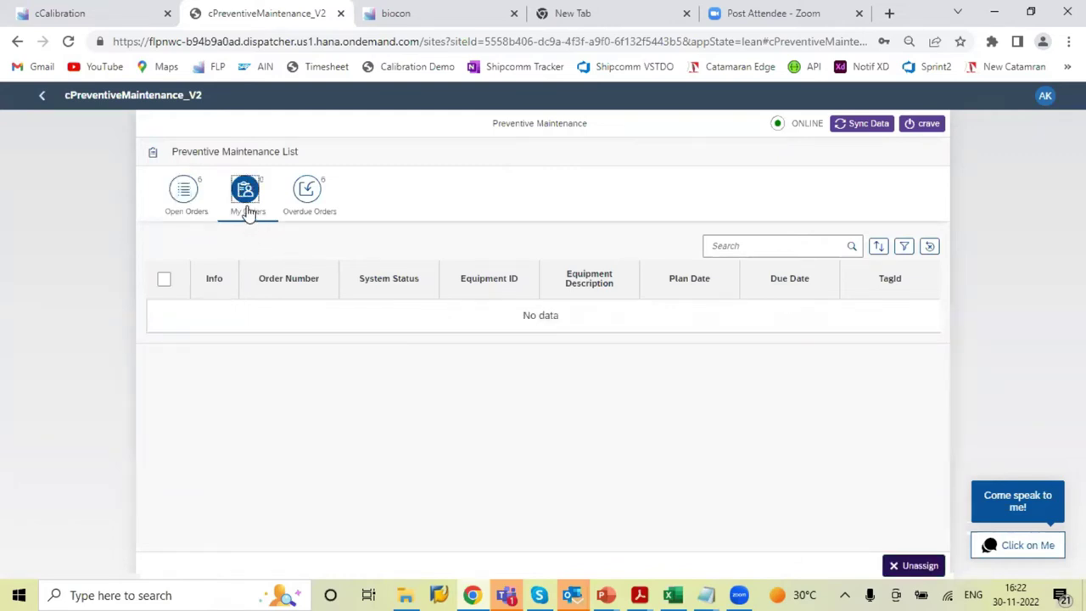
click(194, 207)
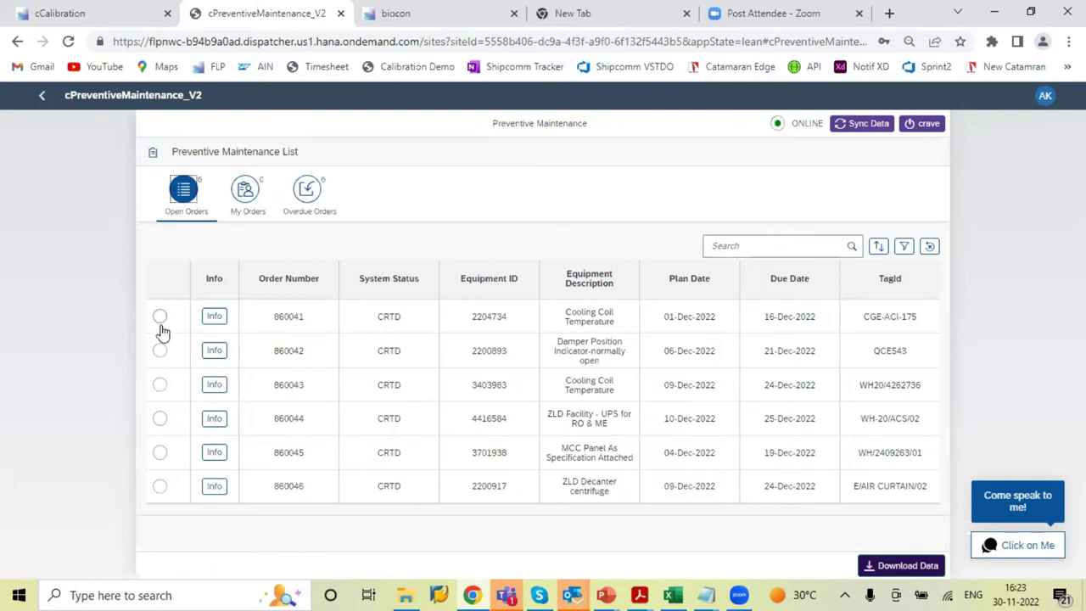
click(160, 317)
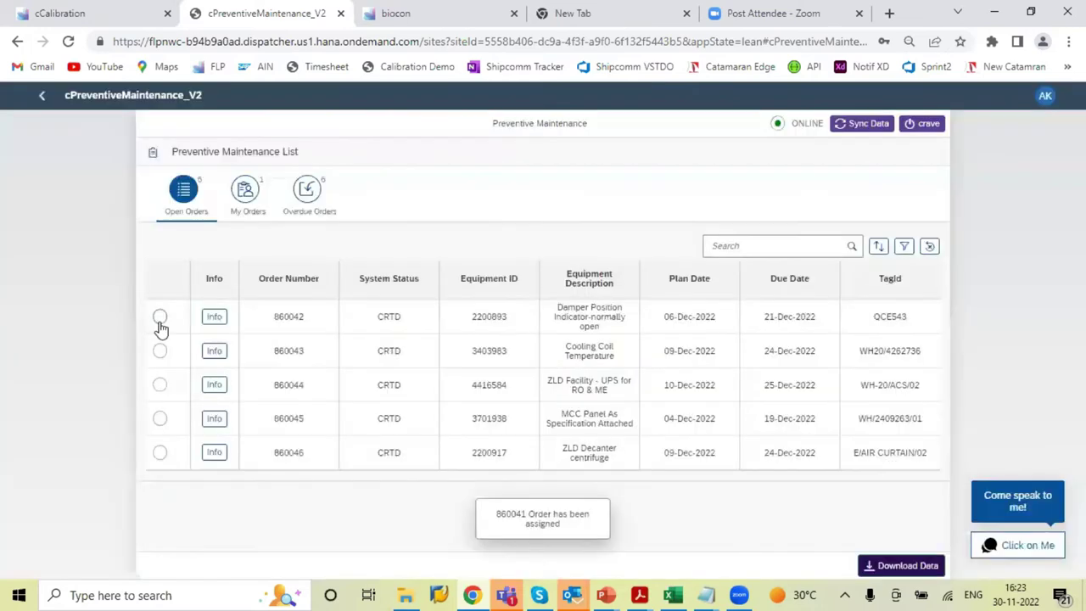
click(246, 194)
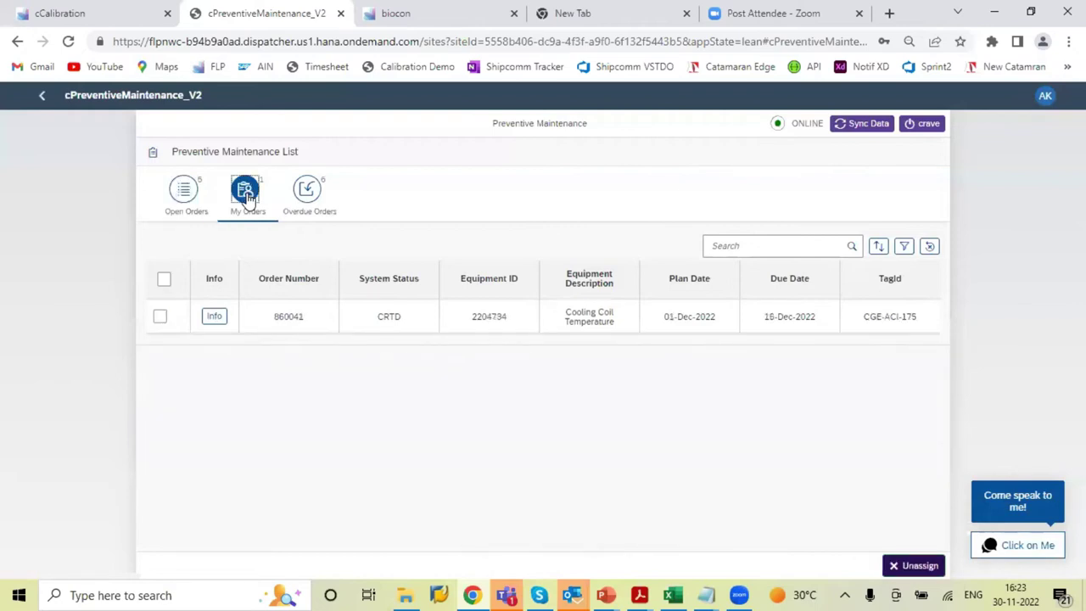
click(188, 212)
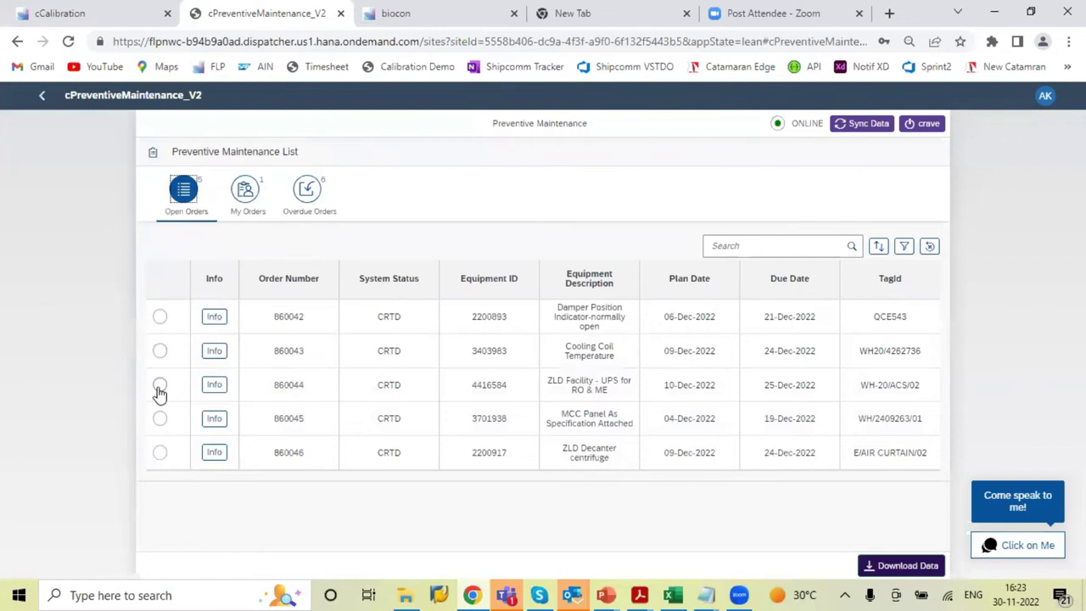
click(160, 386)
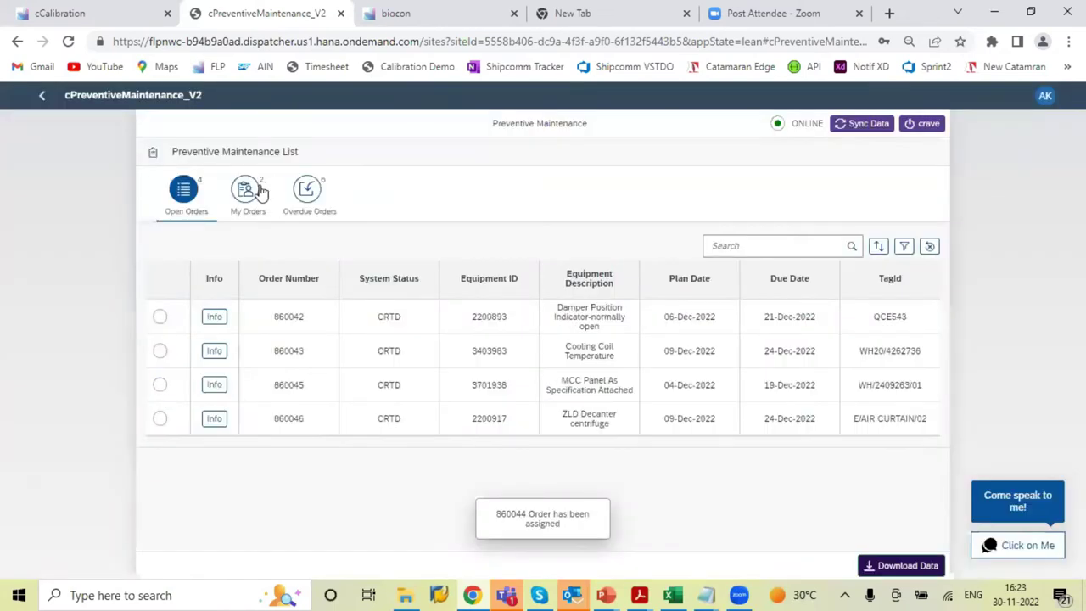
click(253, 192)
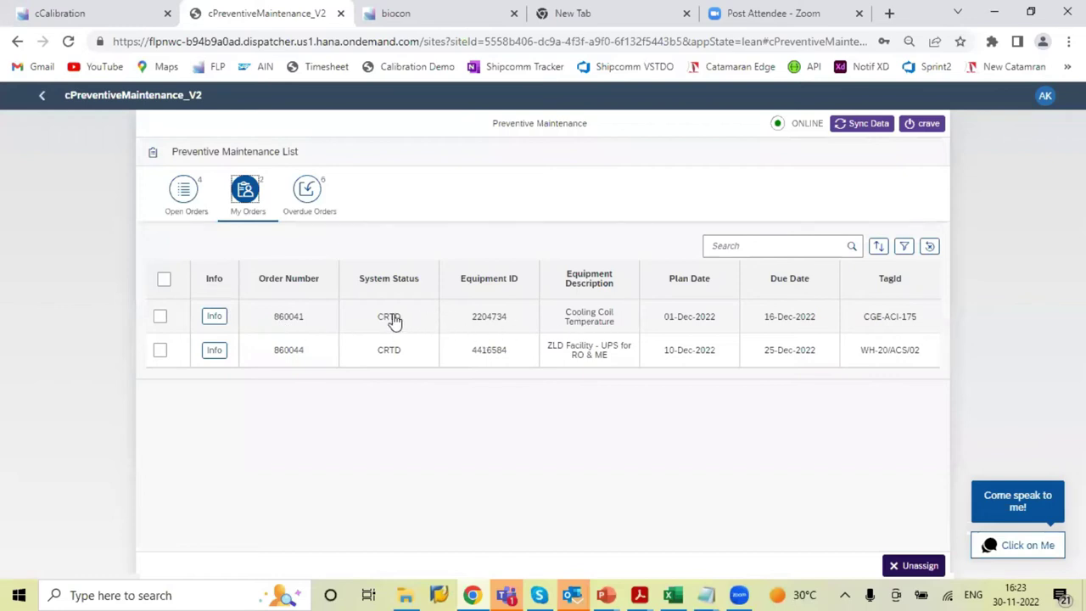
Open order 860041, review its Material and History steps, then start it from Check List
click(391, 317)
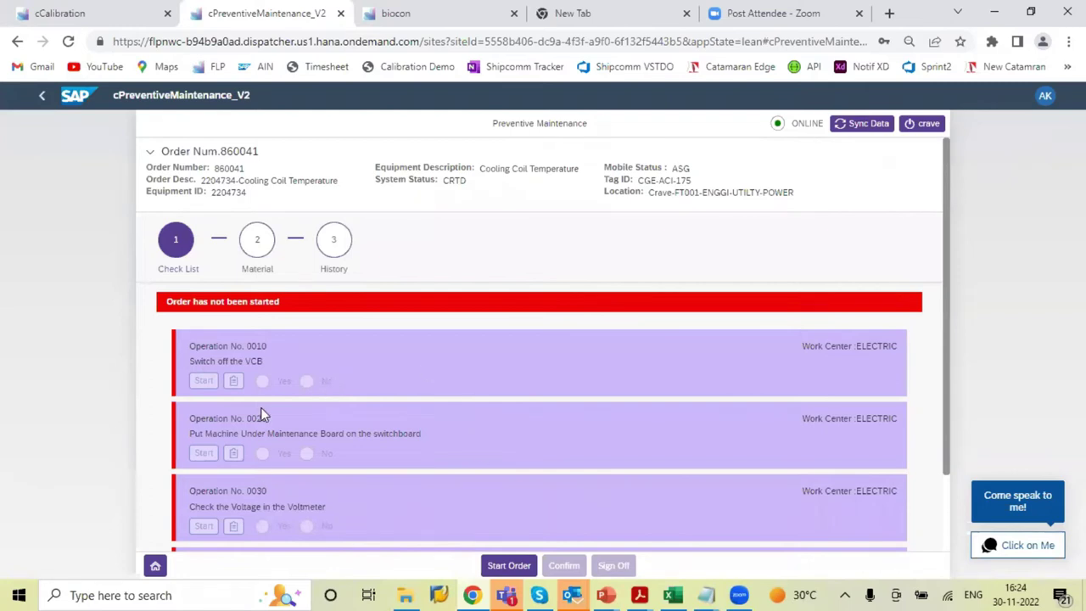
click(254, 244)
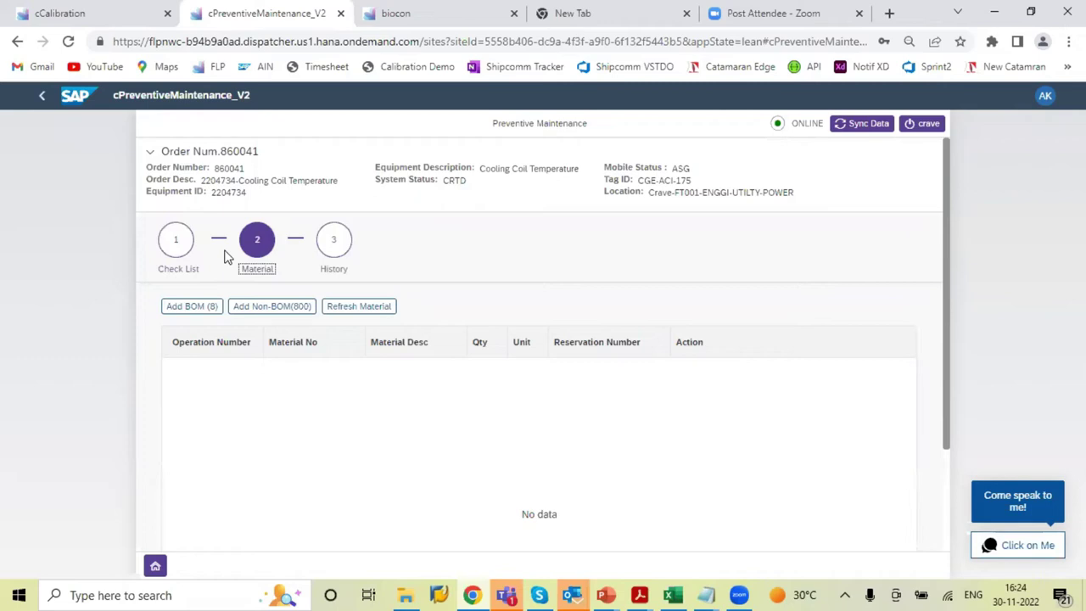
click(334, 259)
click(333, 248)
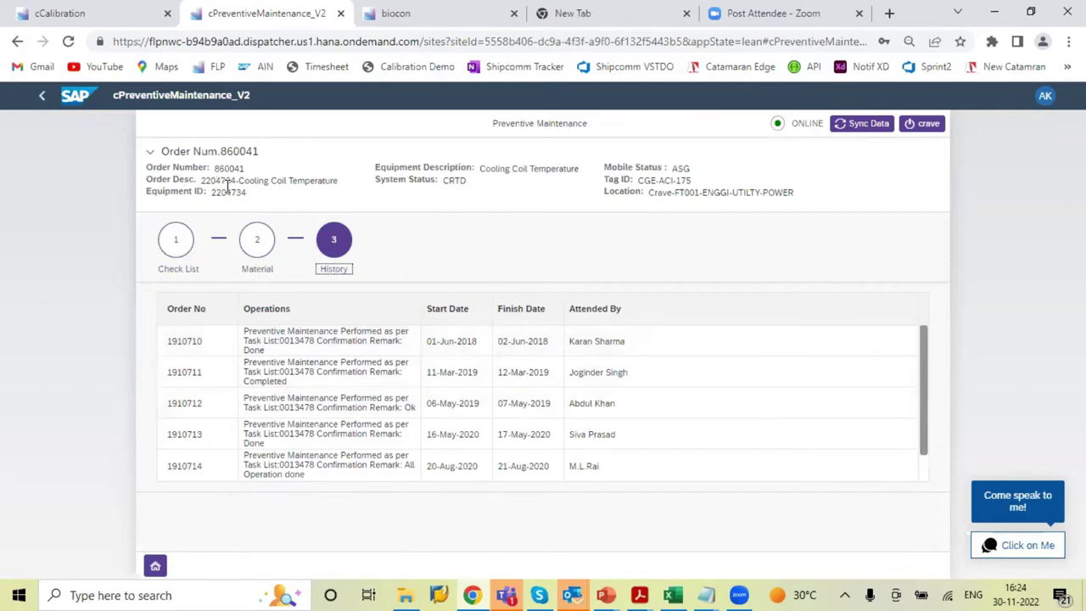
click(173, 248)
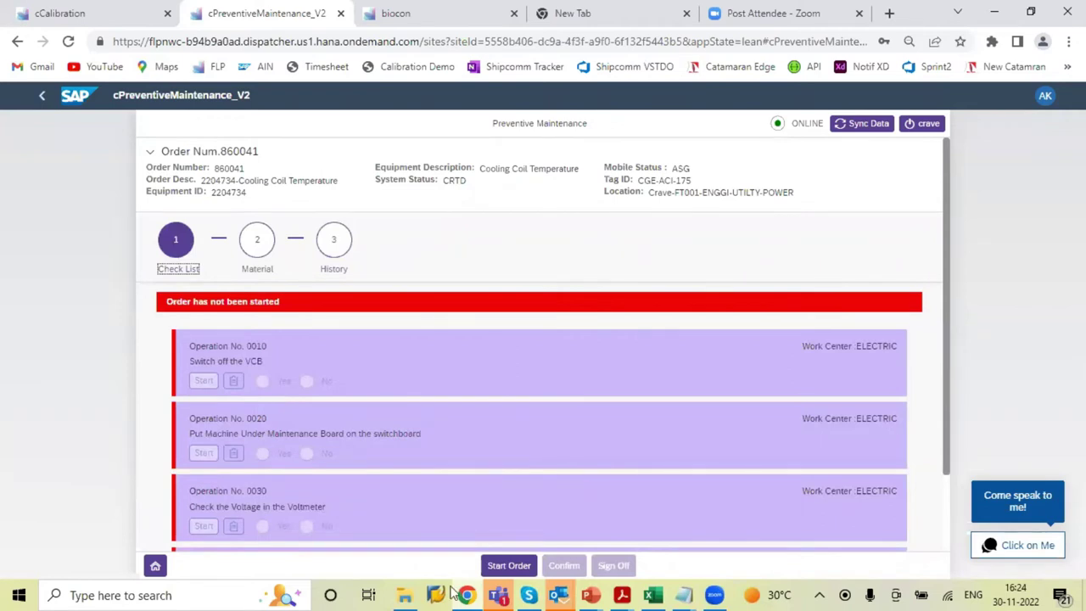
click(498, 565)
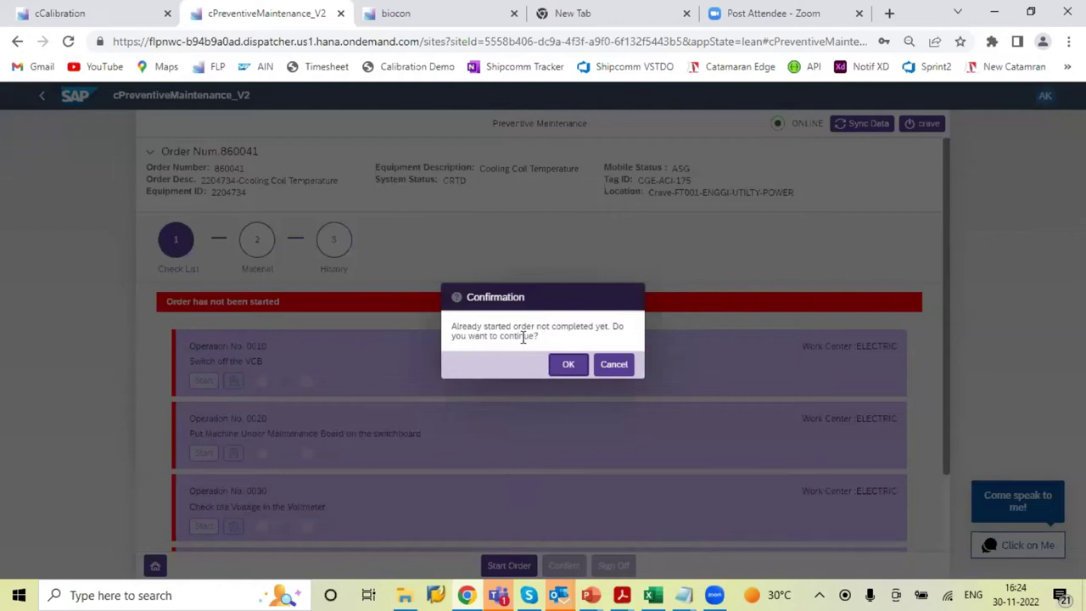
Continue past the unfinished-order prompt and submit pre-approval with remark 'Approval to start the maintenance'
click(568, 365)
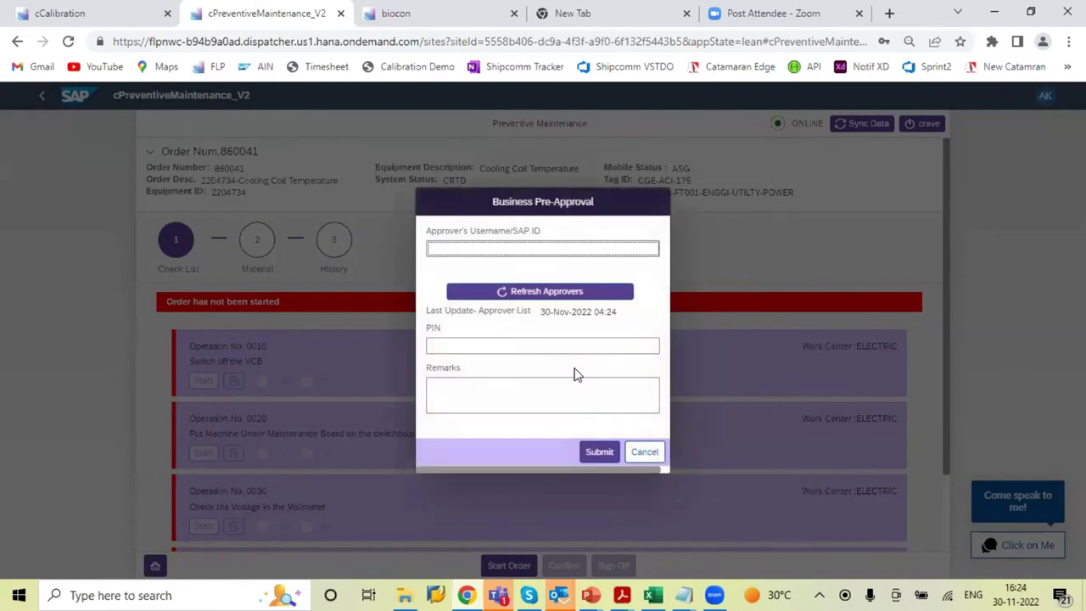
click(562, 346)
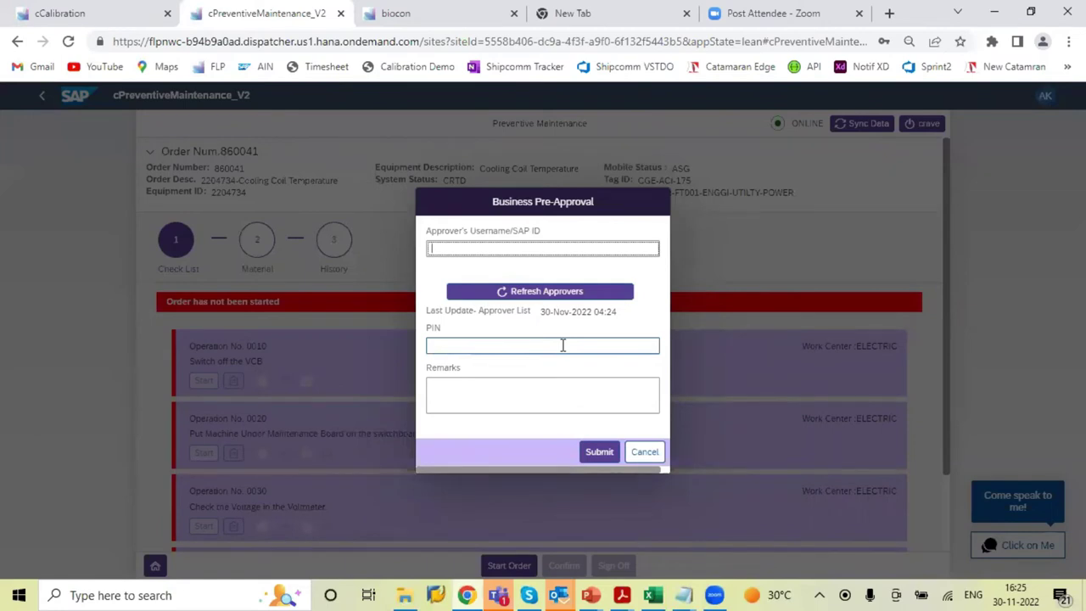
click(564, 248)
click(495, 415)
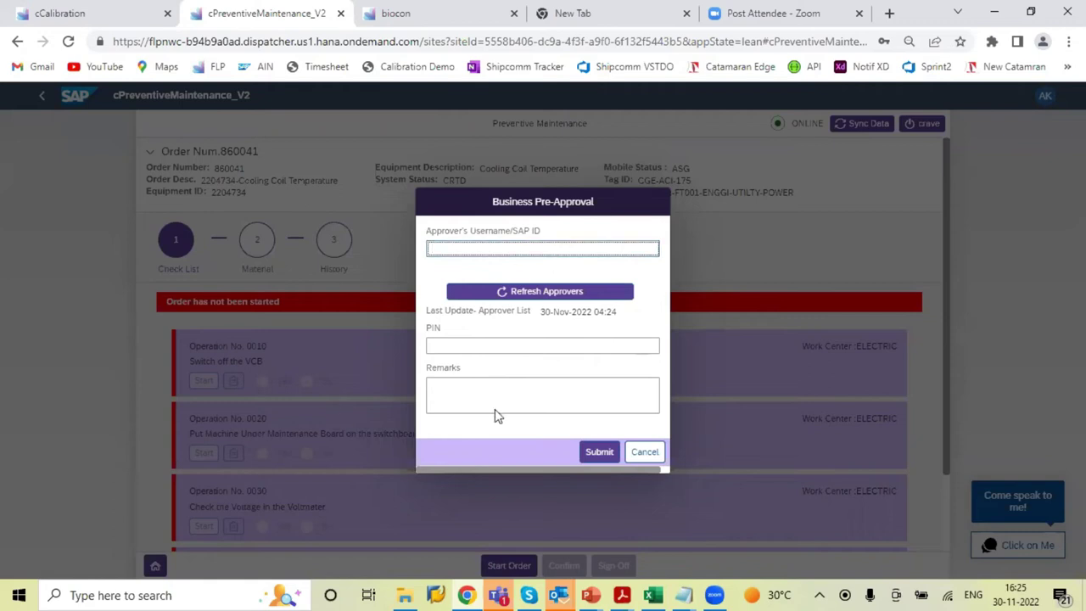
click(464, 247)
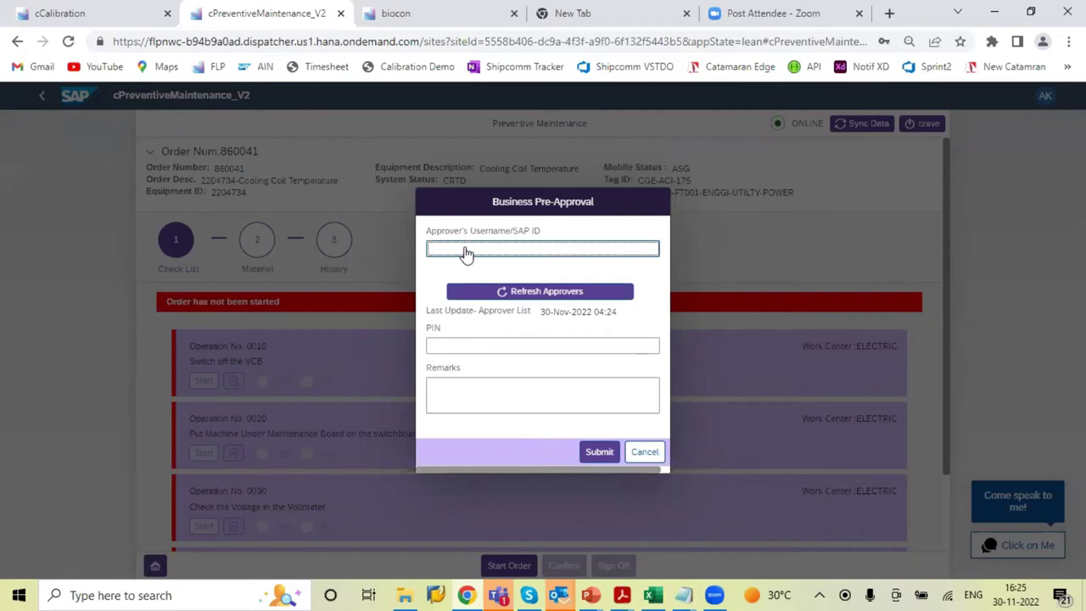
click(465, 248)
click(492, 254)
click(454, 346)
key(Tab)
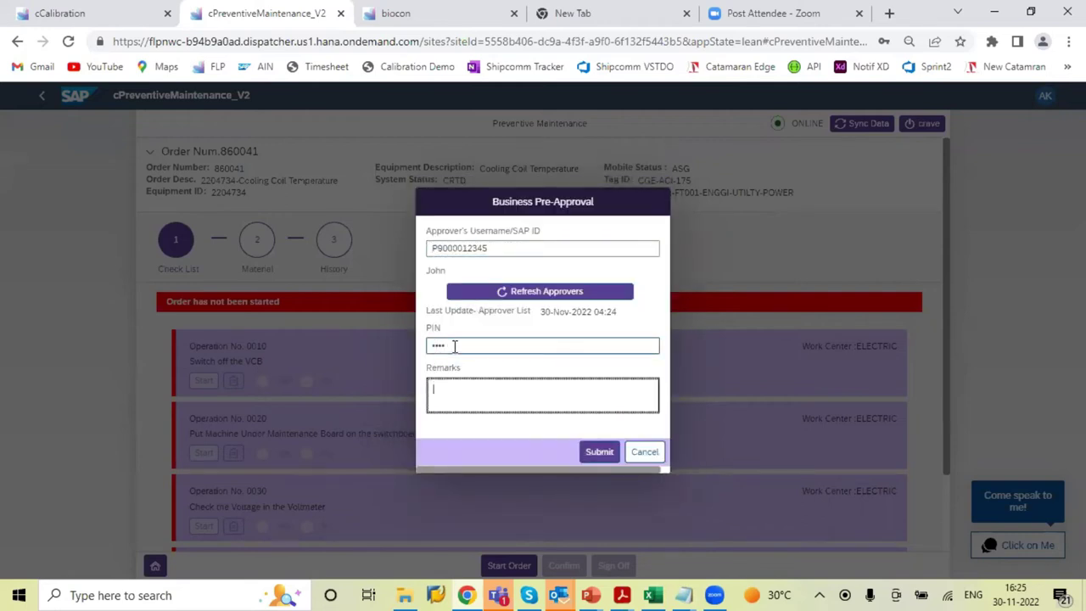
text(Approval to start )
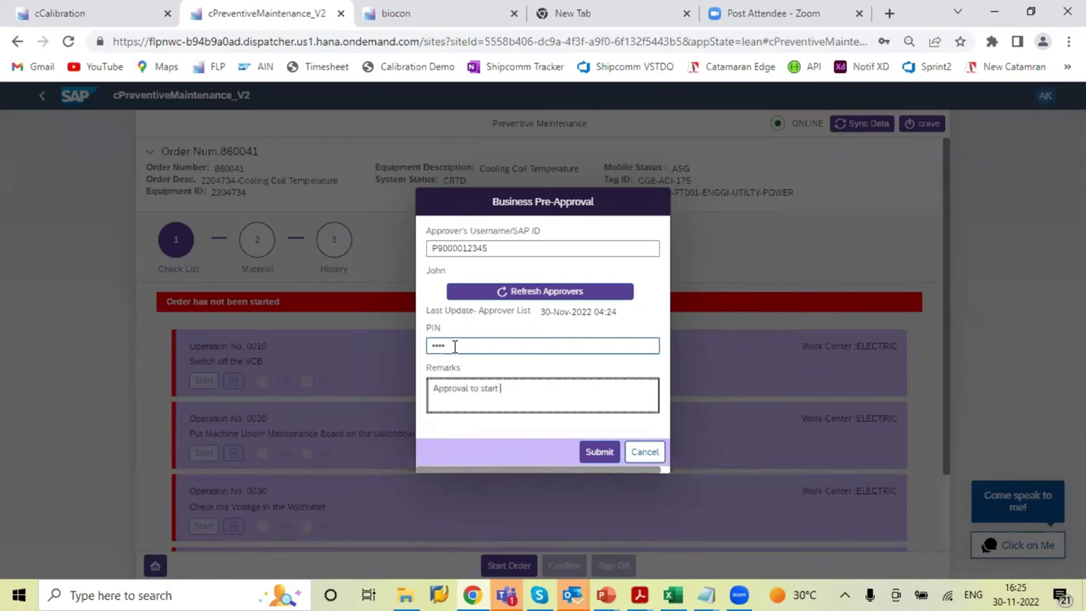
text(the maintenance)
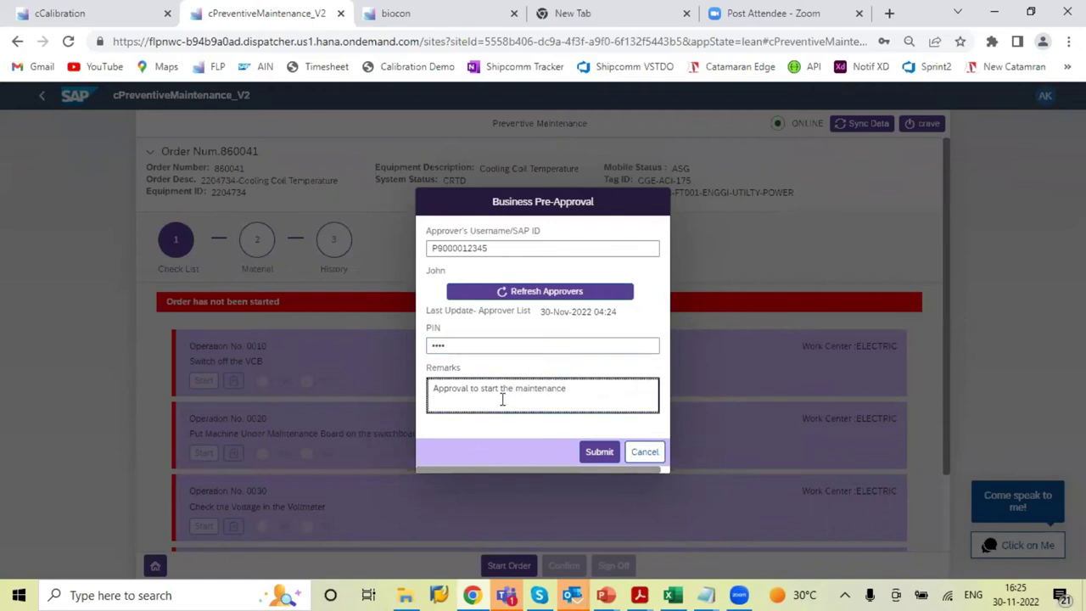
click(602, 453)
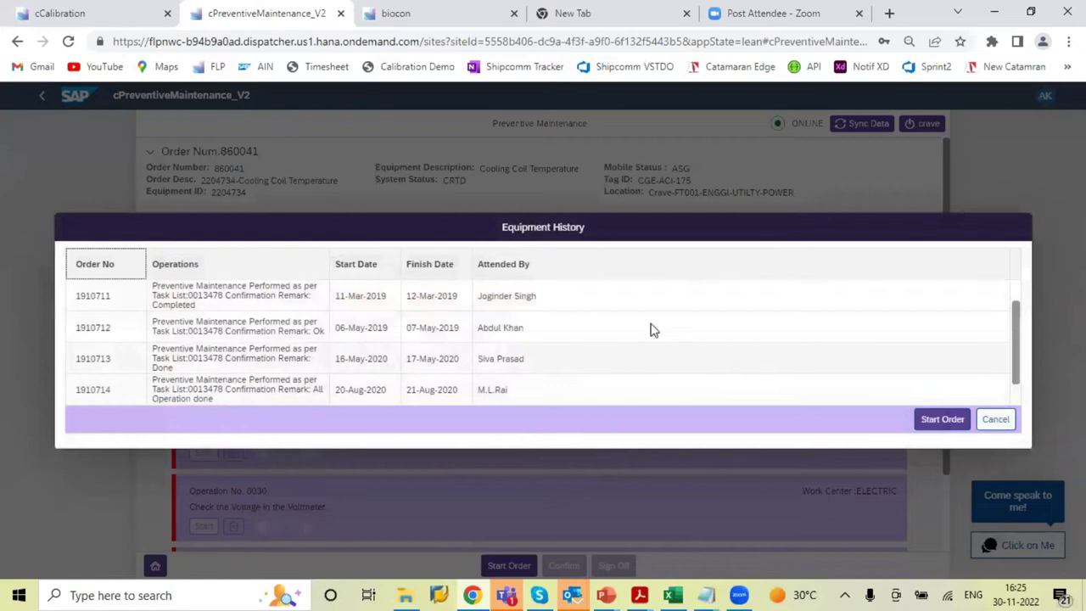
Start order 860041 from Equipment History and acknowledge both confirmations
click(943, 421)
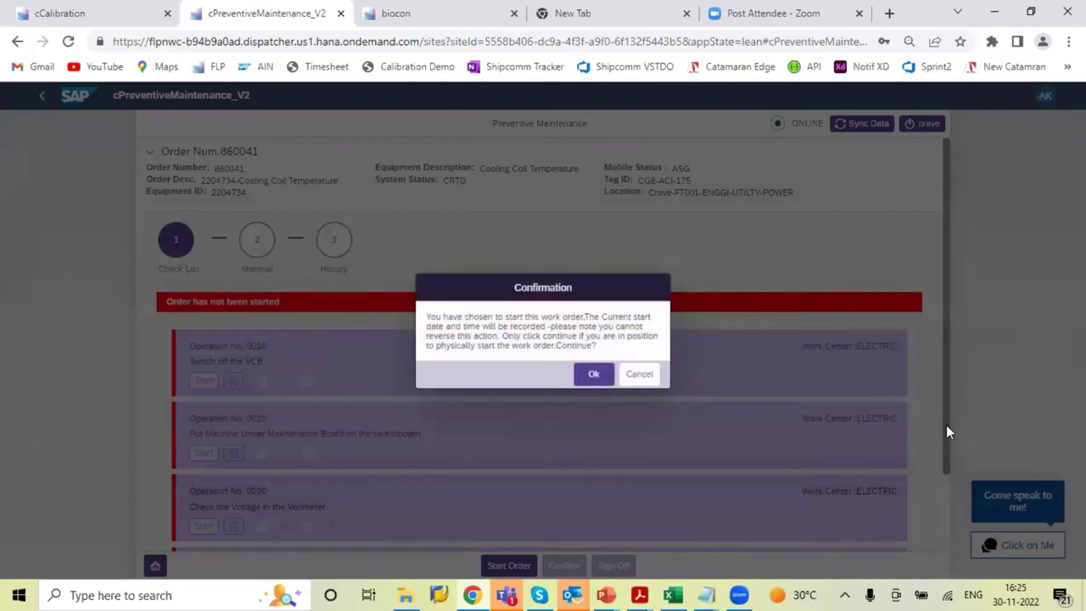
click(592, 379)
click(625, 366)
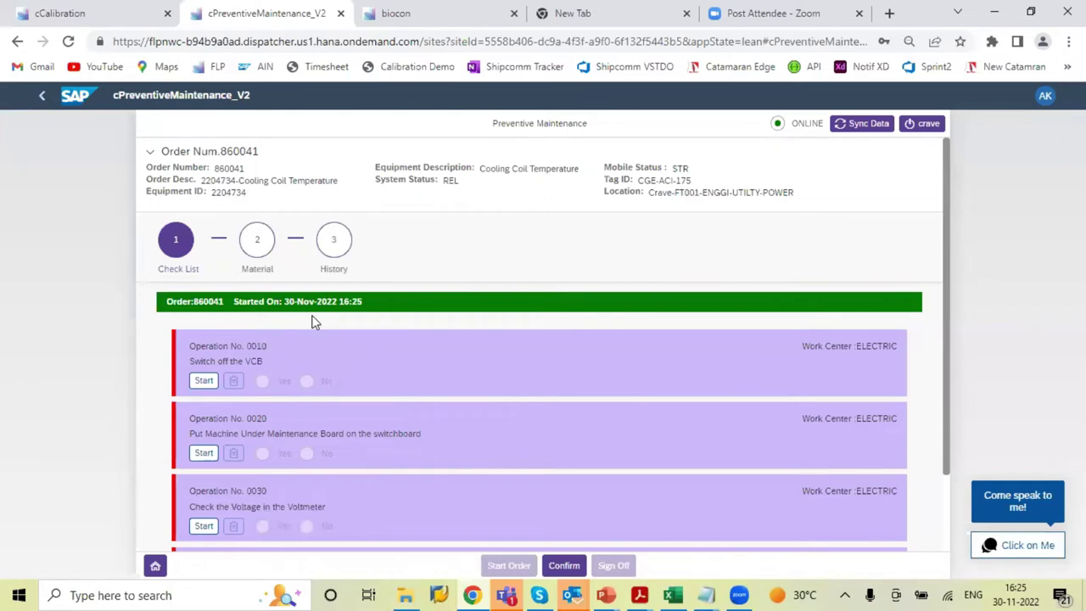
Answer Yes for operation 0010 and No for operation 0020
click(203, 382)
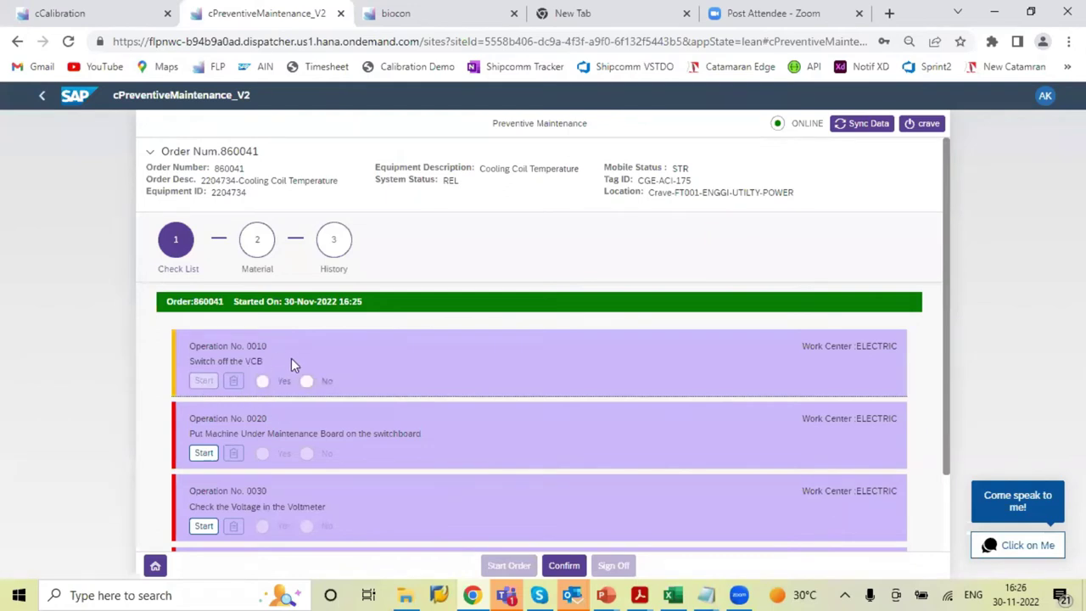
click(262, 382)
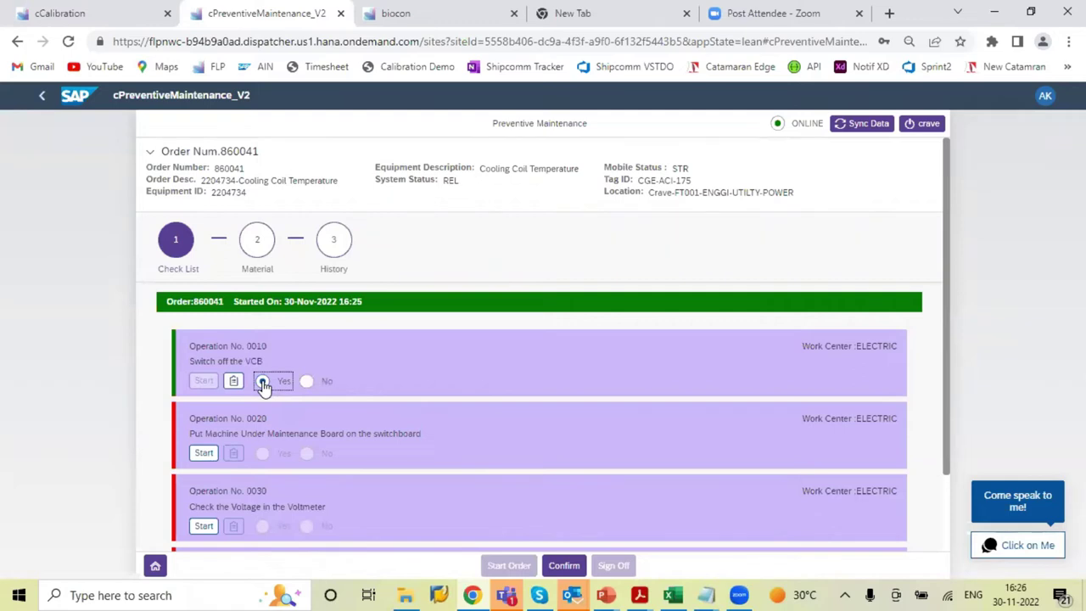
click(203, 453)
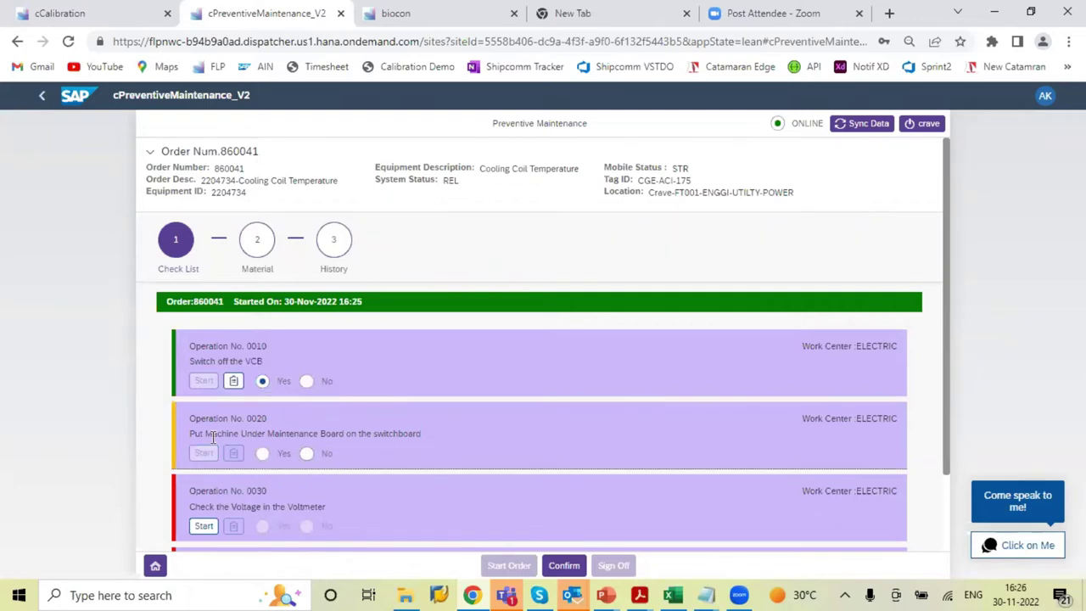
click(306, 455)
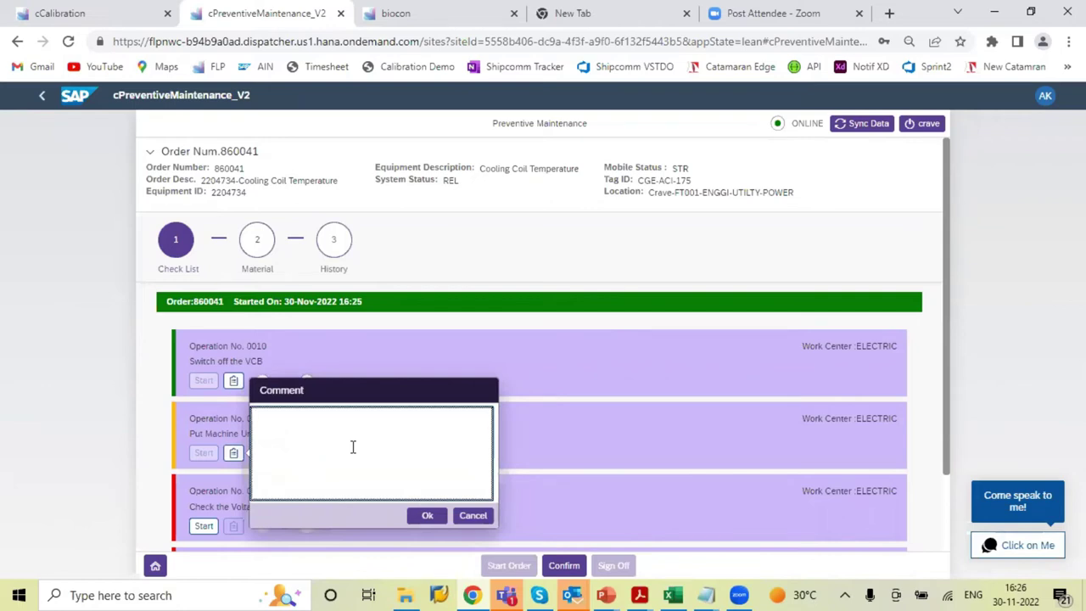
Save the 0020 comment 'Observation found and need to replace spoare part', correcting typos
text(Observation found an dneed to )
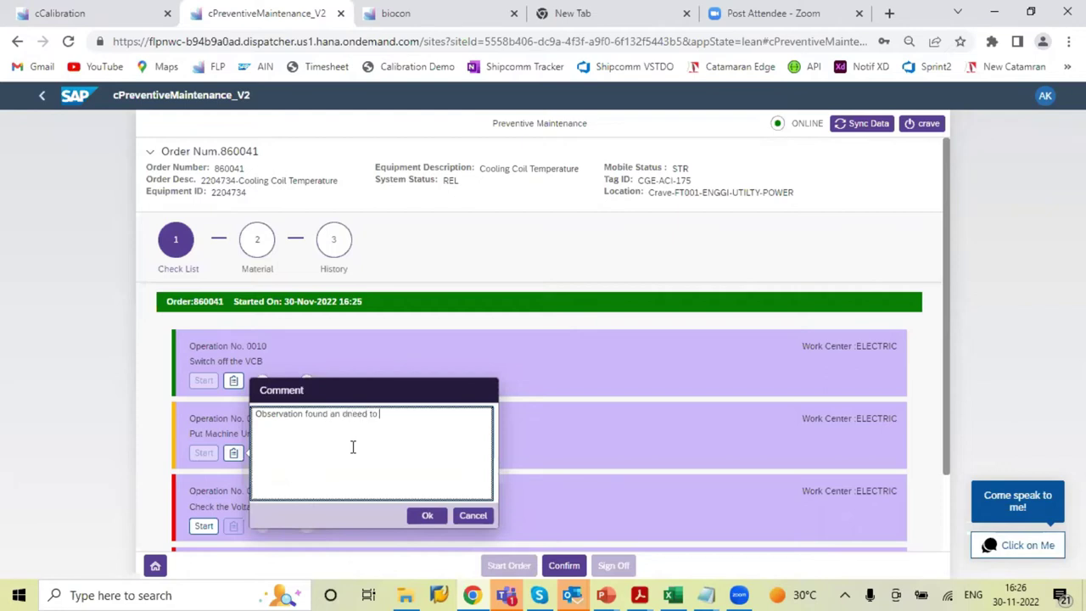
text(replace spoare part)
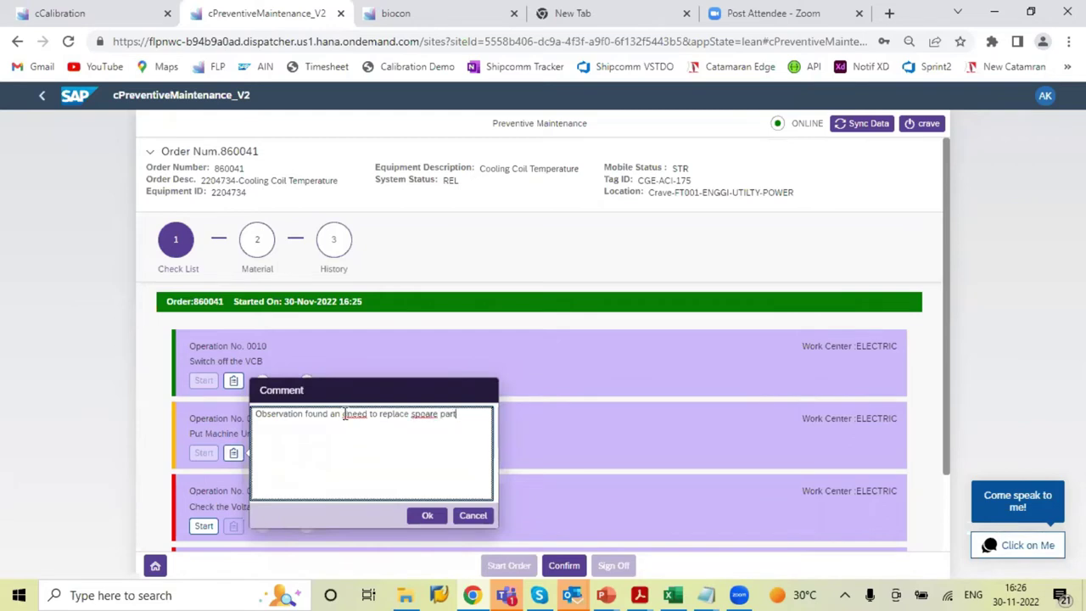
click(344, 413)
key(Left)
key(Left)
key(BackSpace)
click(430, 416)
key(BackSpace)
click(428, 515)
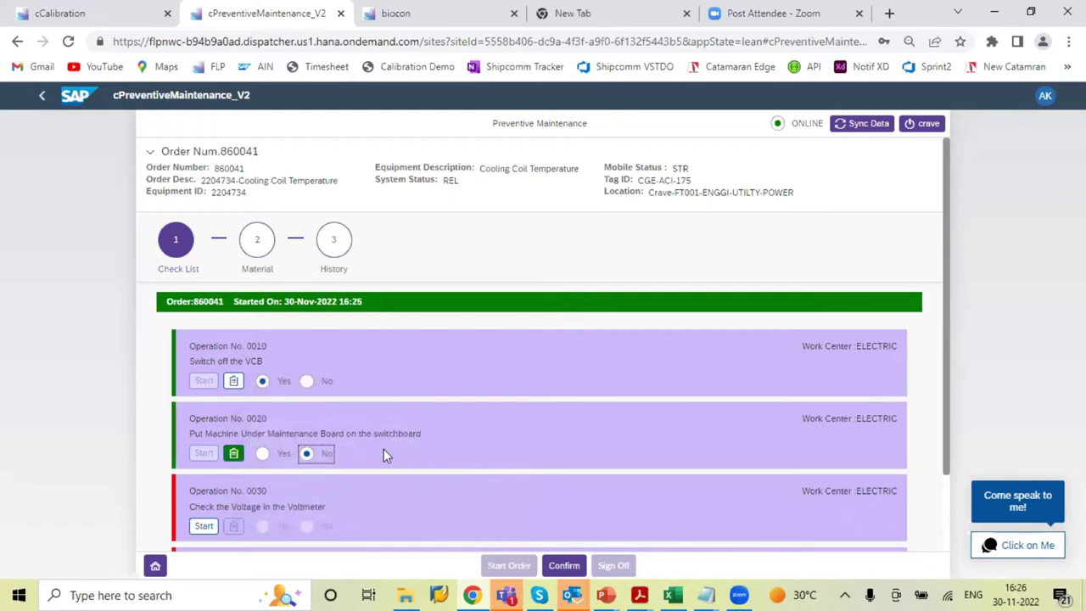
Add 2 EA of non-BOM ball bearing 940000422 to operation 0020
click(257, 241)
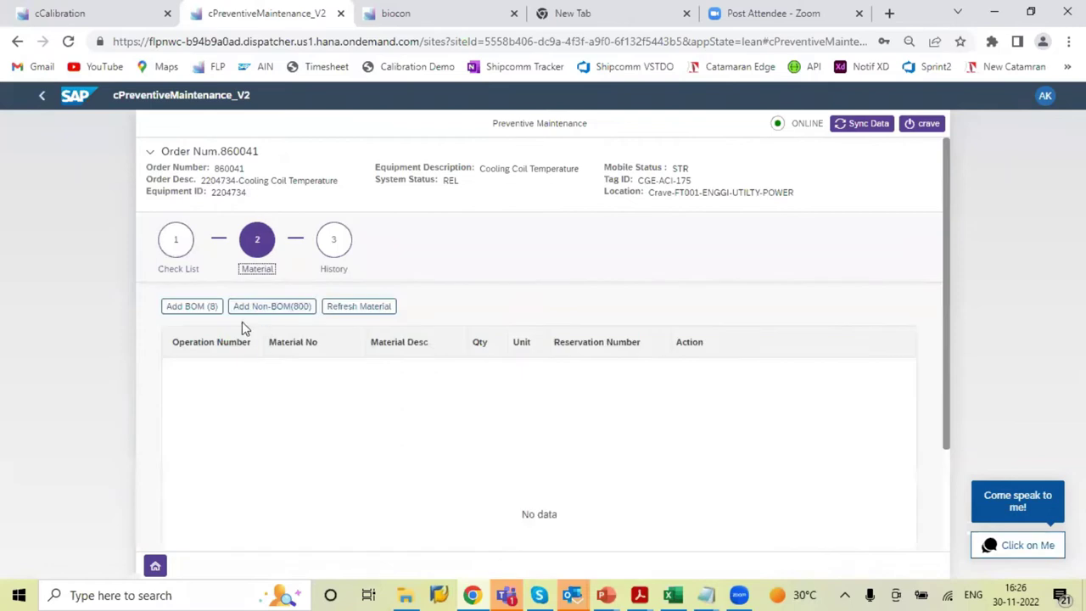
click(271, 311)
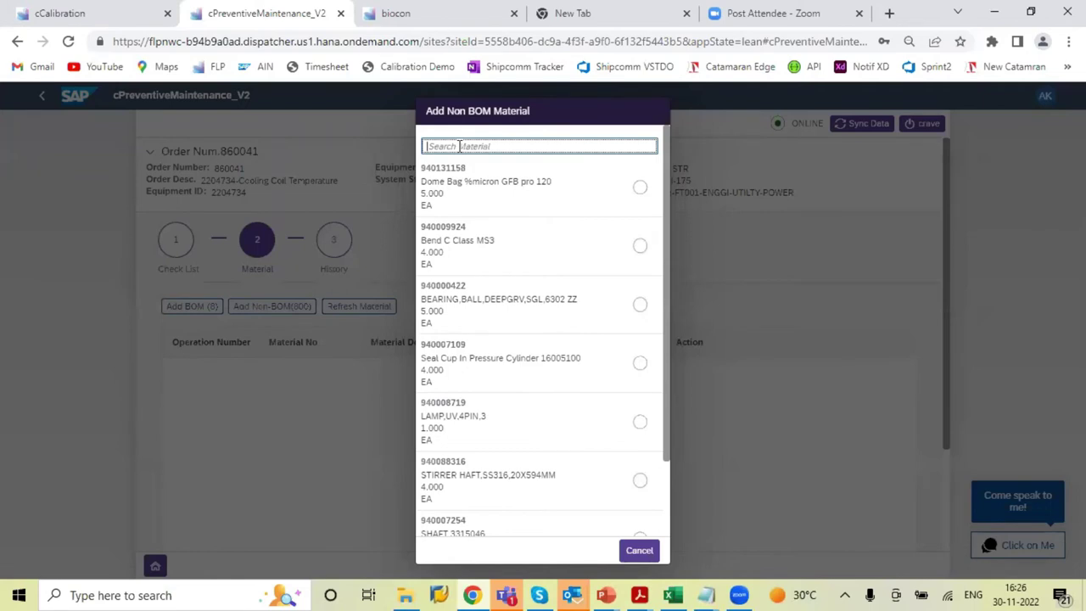
text(bear)
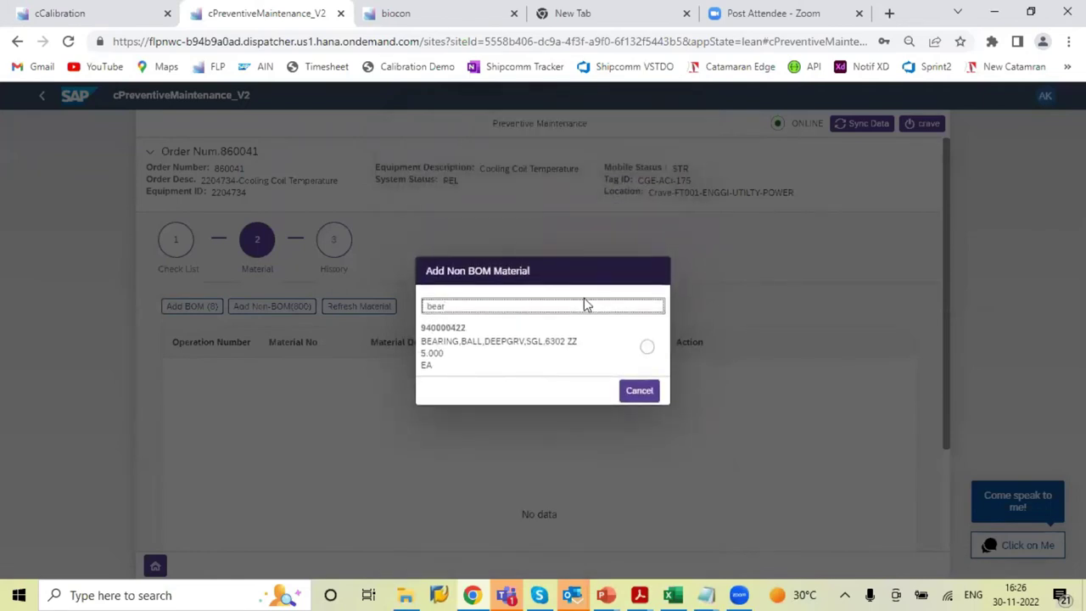
click(648, 348)
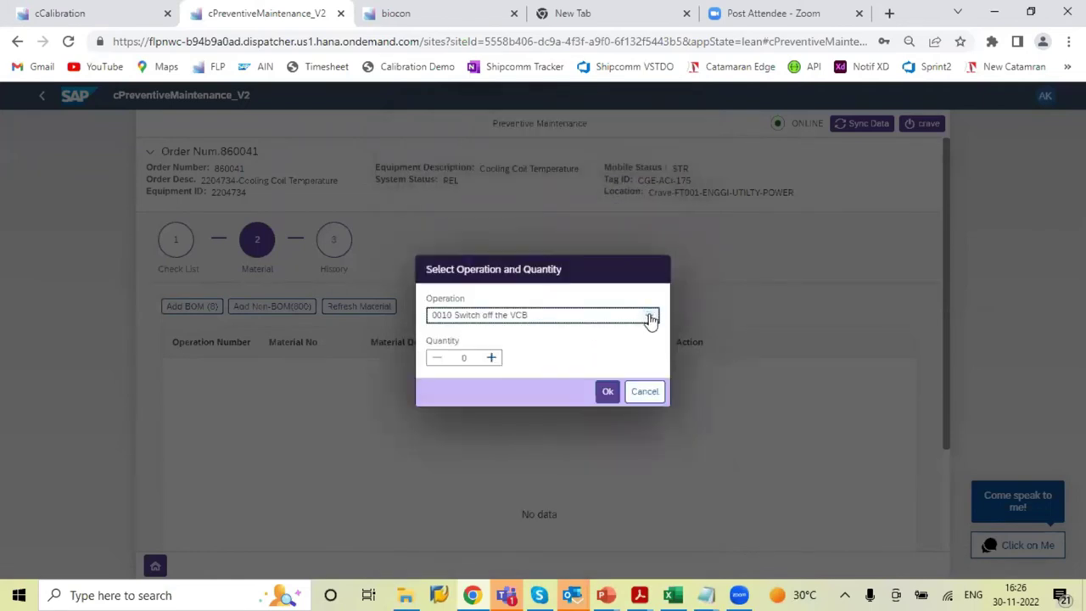
click(649, 317)
click(496, 354)
click(492, 359)
click(610, 393)
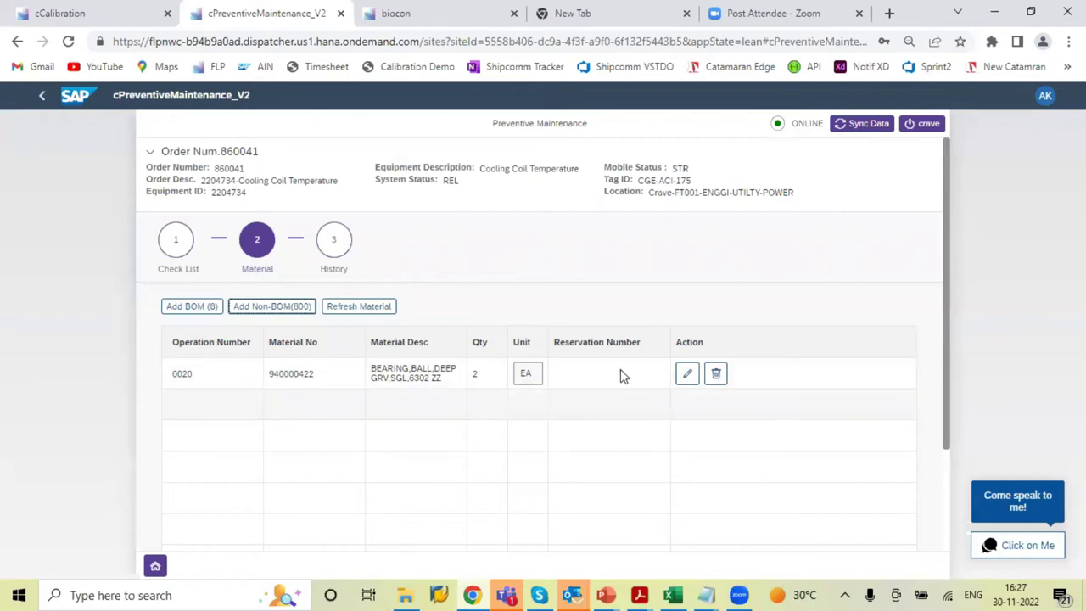
Sync the order data to get a reservation number and return to Check List
click(863, 123)
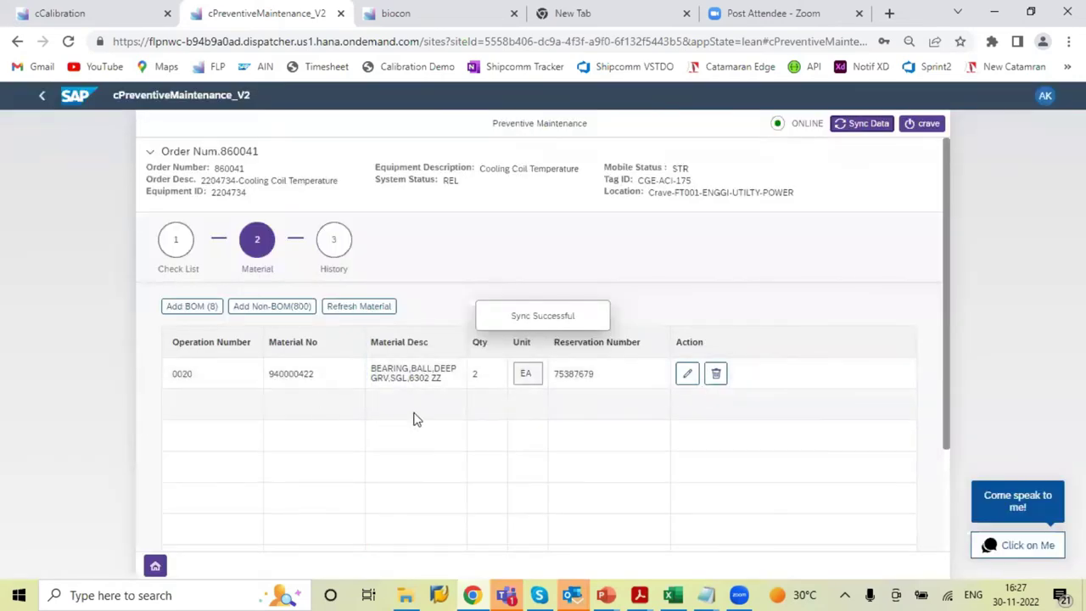
click(176, 245)
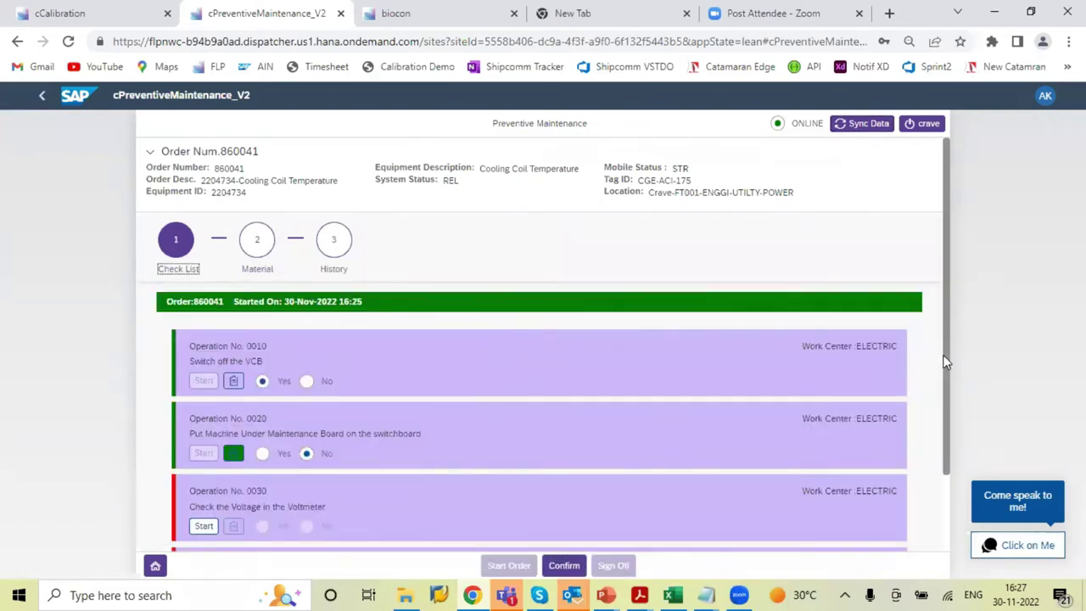
scroll(946, 381, down, 1)
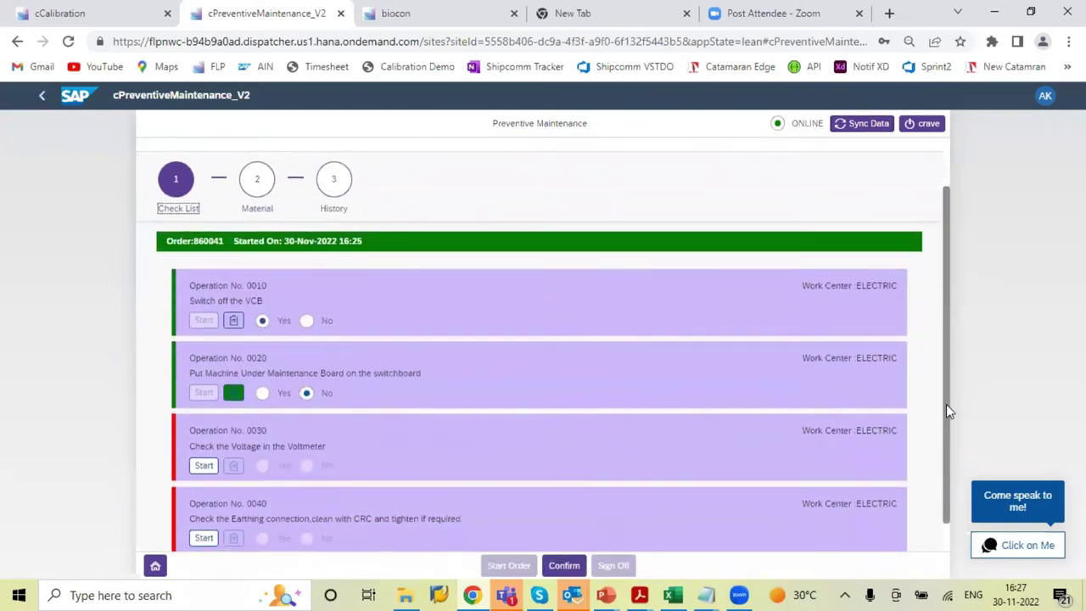
Start and answer Yes for operations 0030 and 0040, then request work order confirmation
click(206, 471)
click(262, 465)
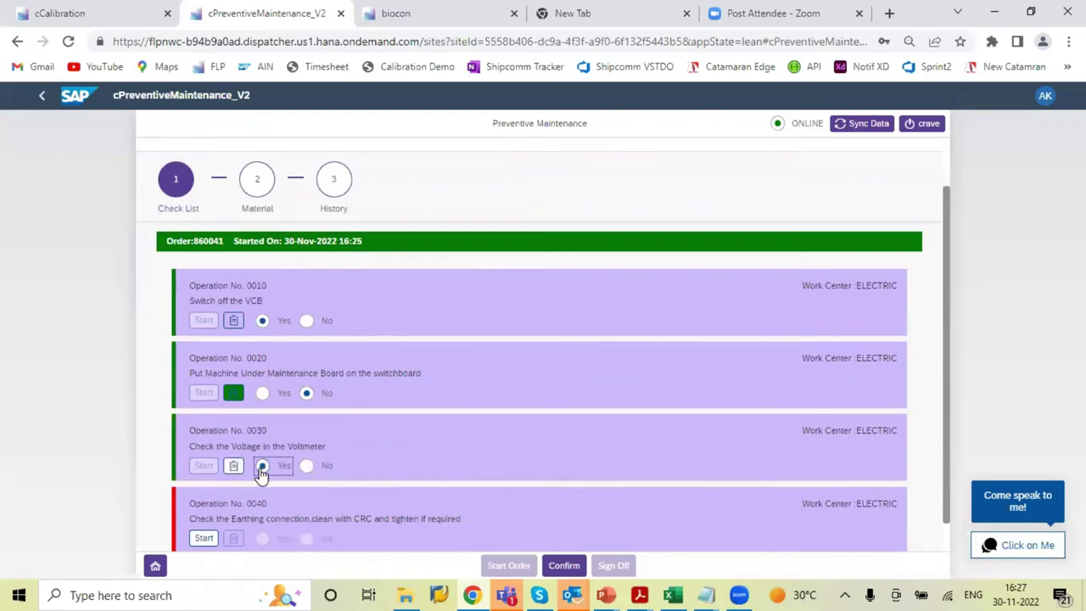
click(200, 541)
scroll(940, 476, down, 1)
click(204, 505)
click(262, 505)
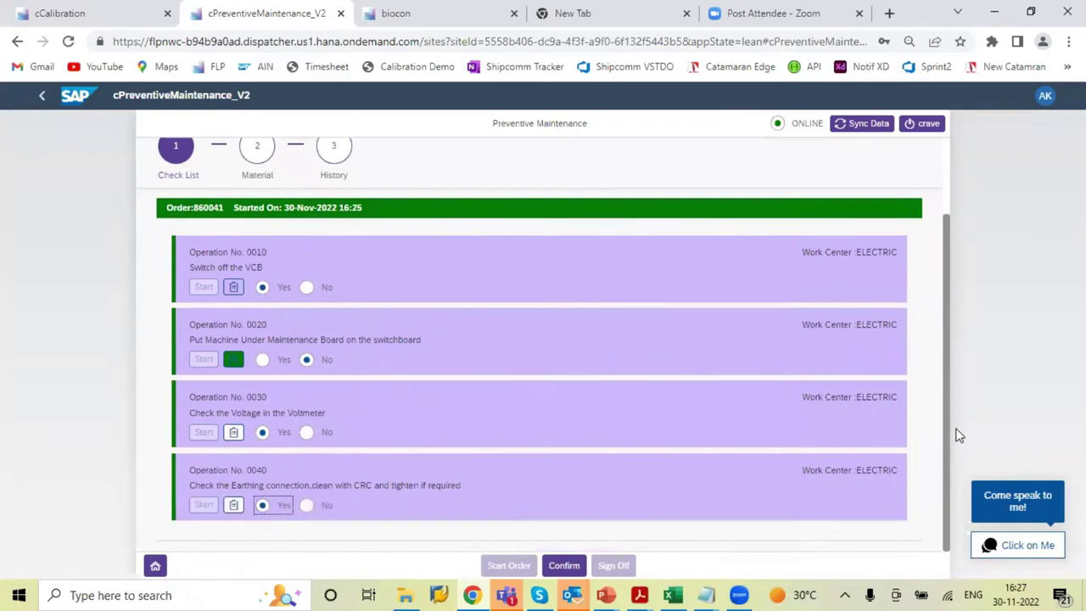
drag(945, 427, 940, 298)
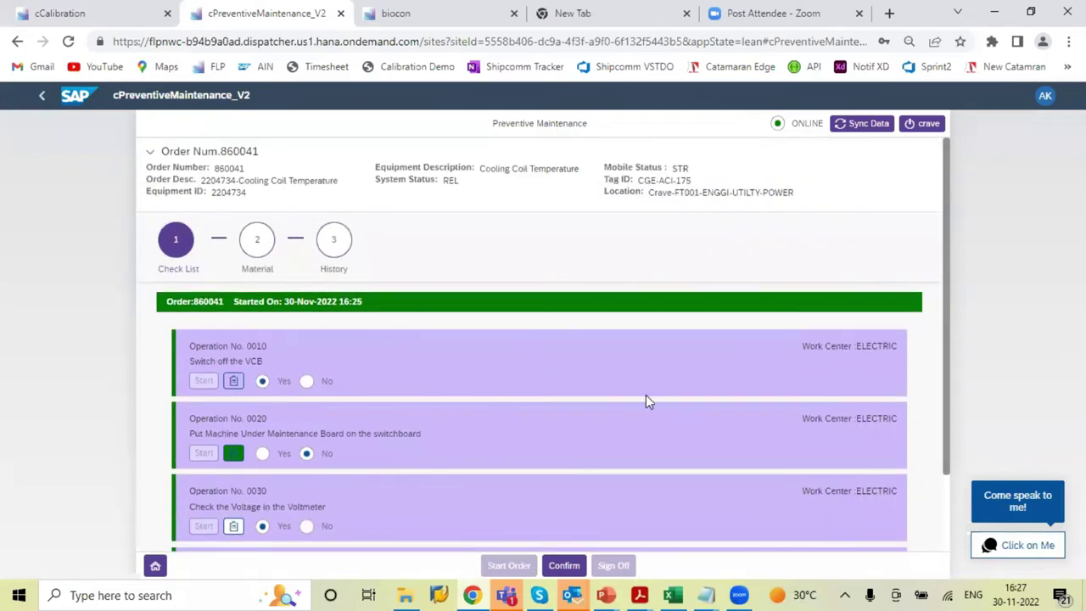
click(563, 566)
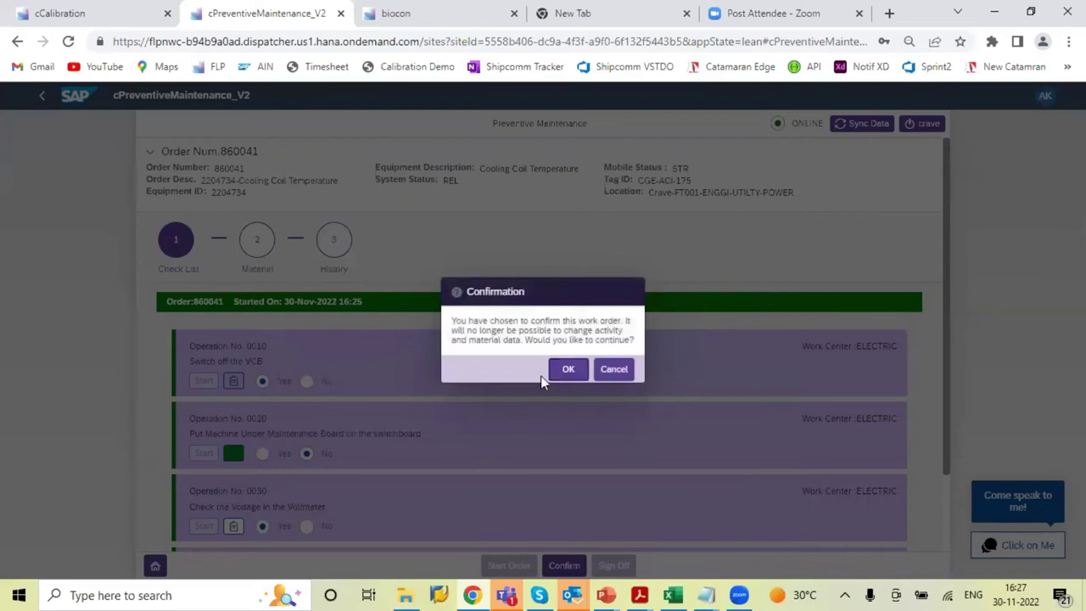
Accept the final-confirmation warning and submit remark 'Work done and all point captured'
click(566, 369)
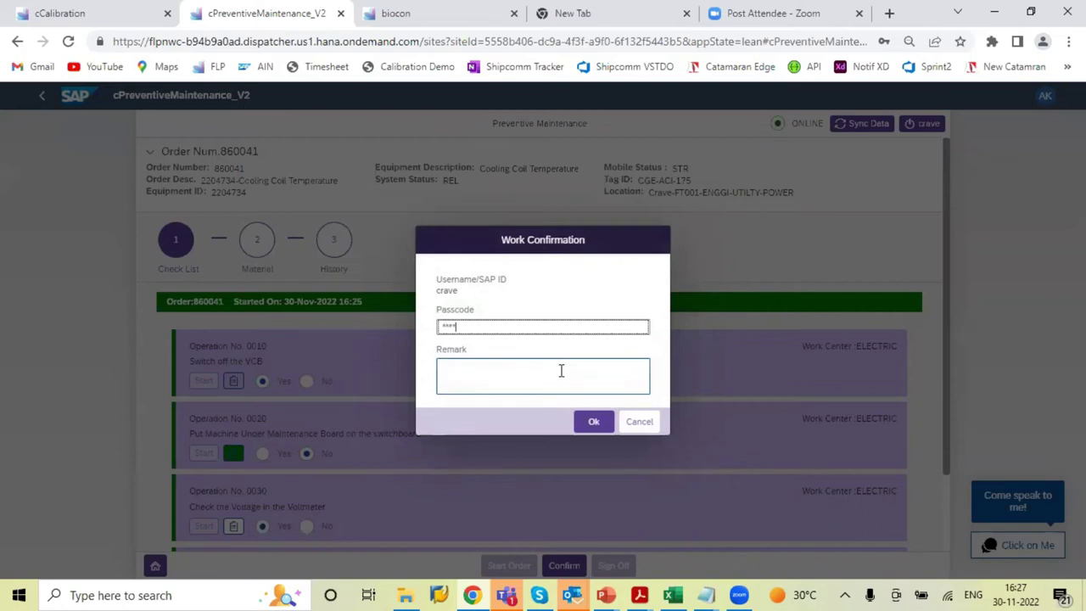
click(546, 372)
text(Work c)
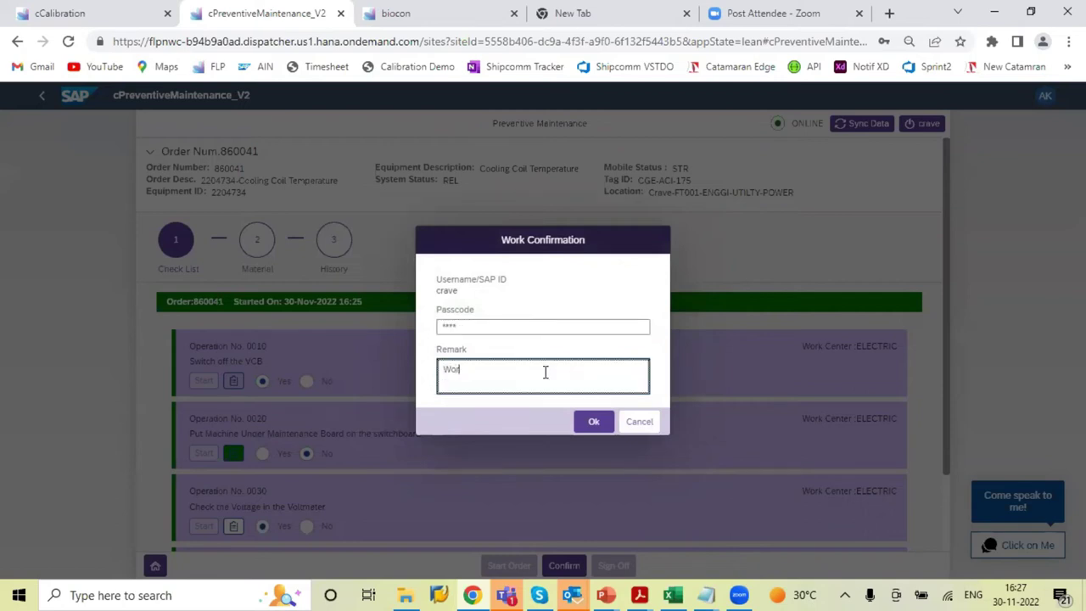
text(one and all point captured)
click(597, 422)
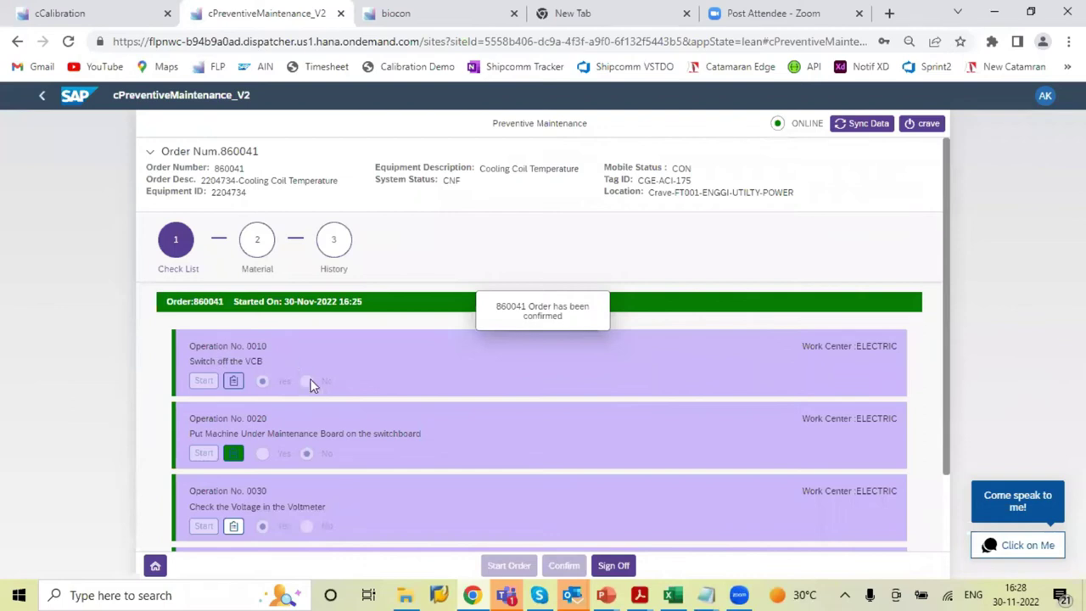
click(233, 453)
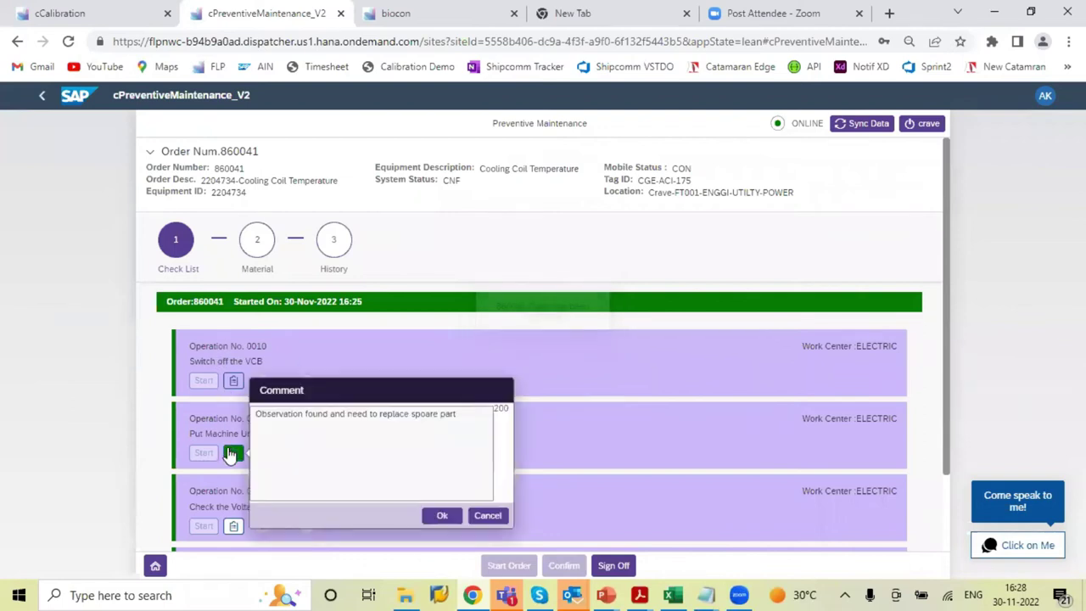
click(488, 516)
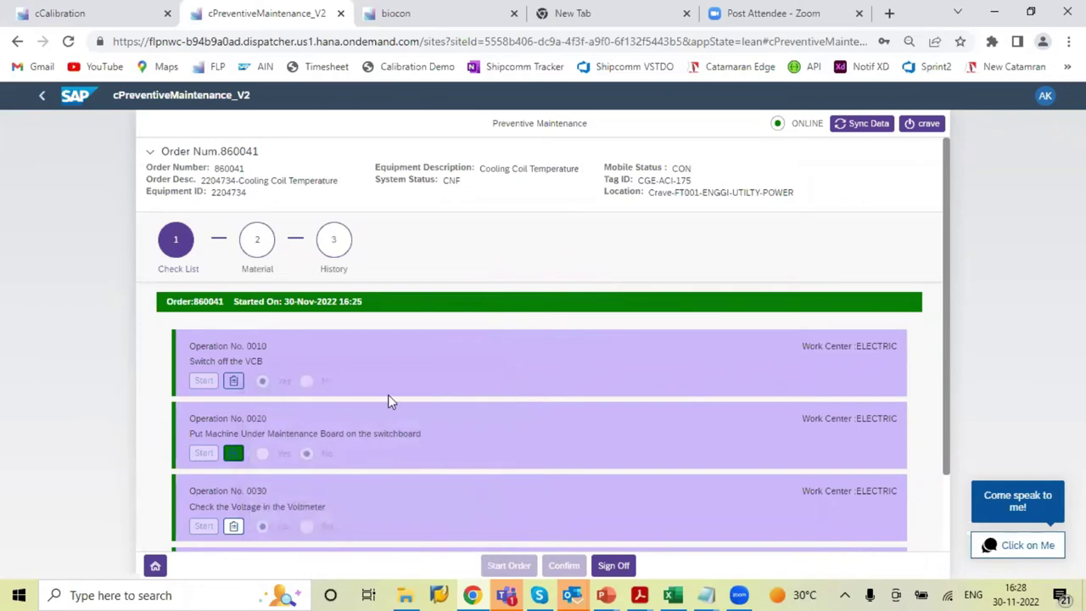
click(257, 240)
click(180, 243)
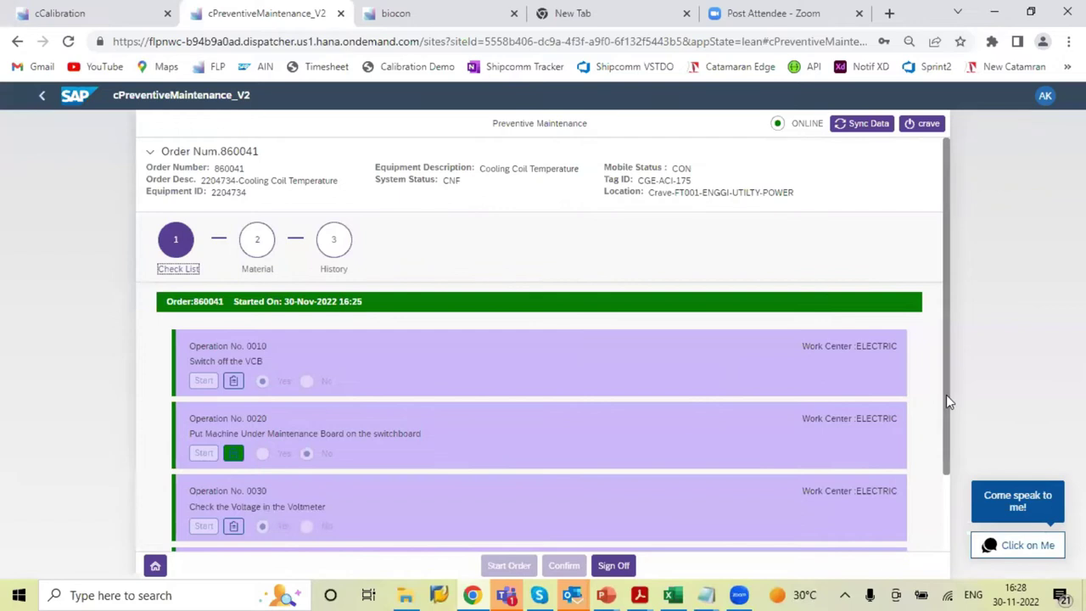
drag(946, 397, 937, 338)
Sign off with an approver, the PIN and remark 'Maintenance done and completed successfully'
click(614, 565)
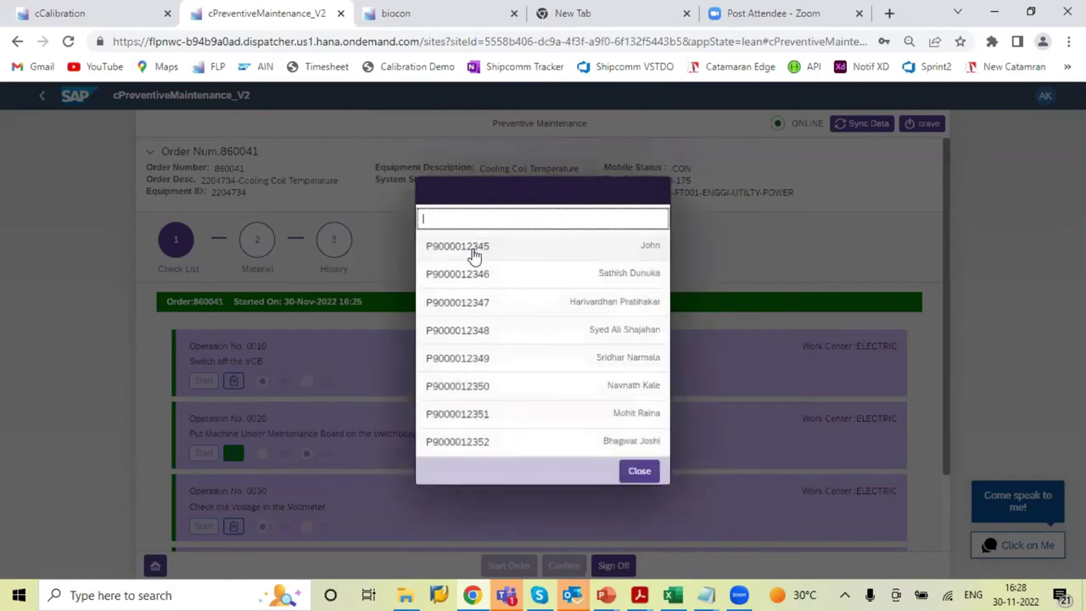
click(480, 274)
click(480, 337)
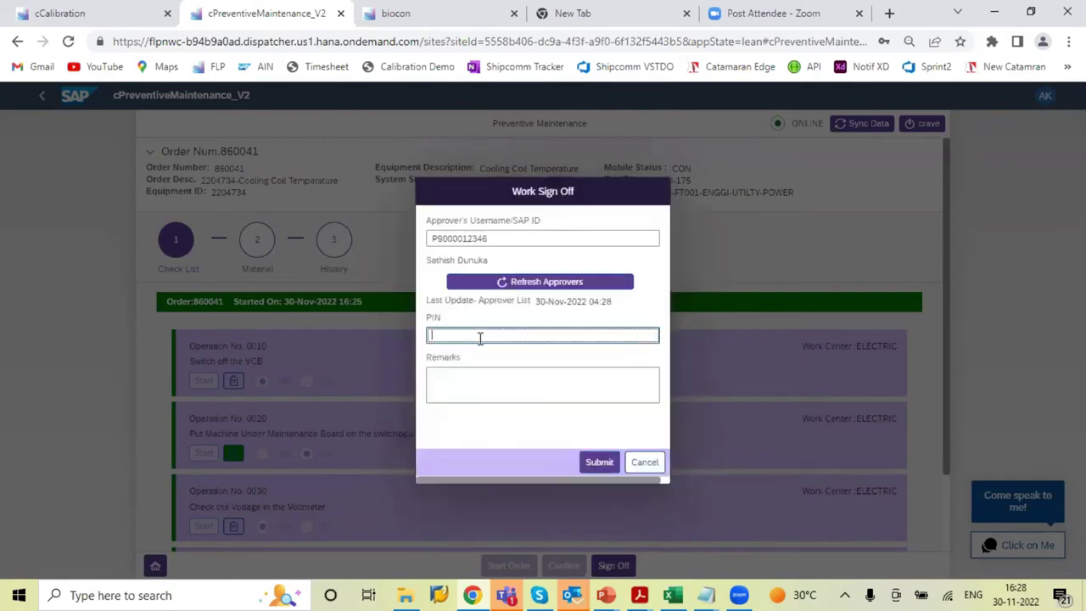
text(****)
key(Tab)
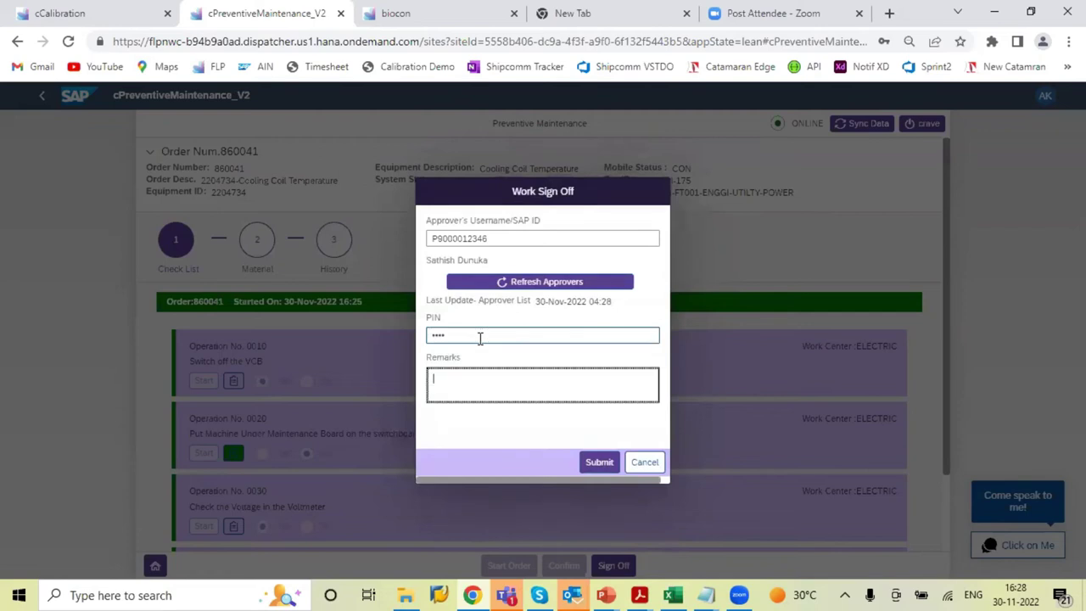
text(Maintenance done and completed suc)
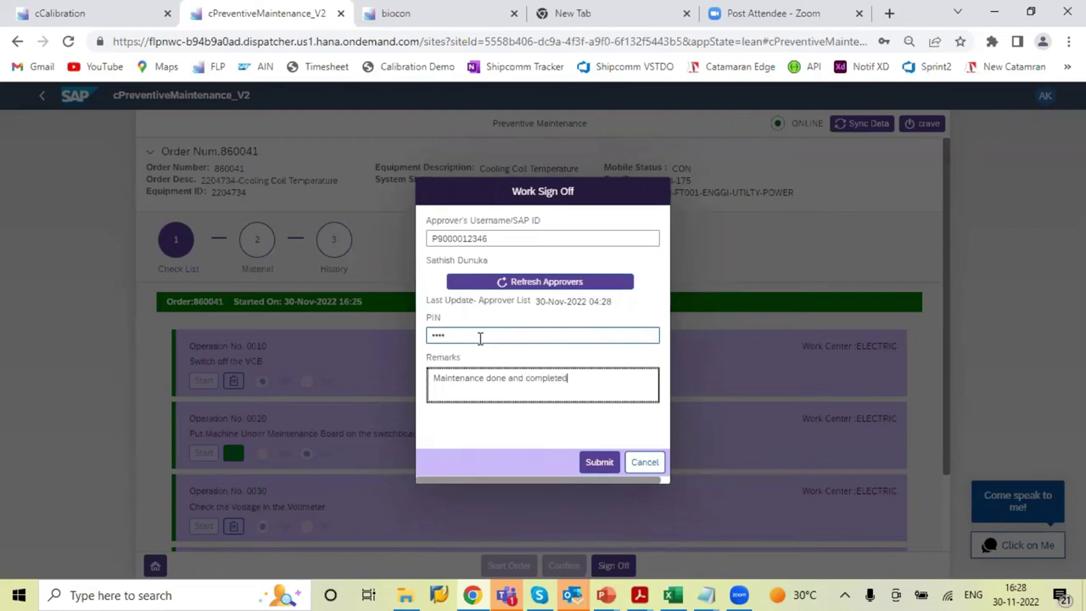
text(cessfully)
click(603, 466)
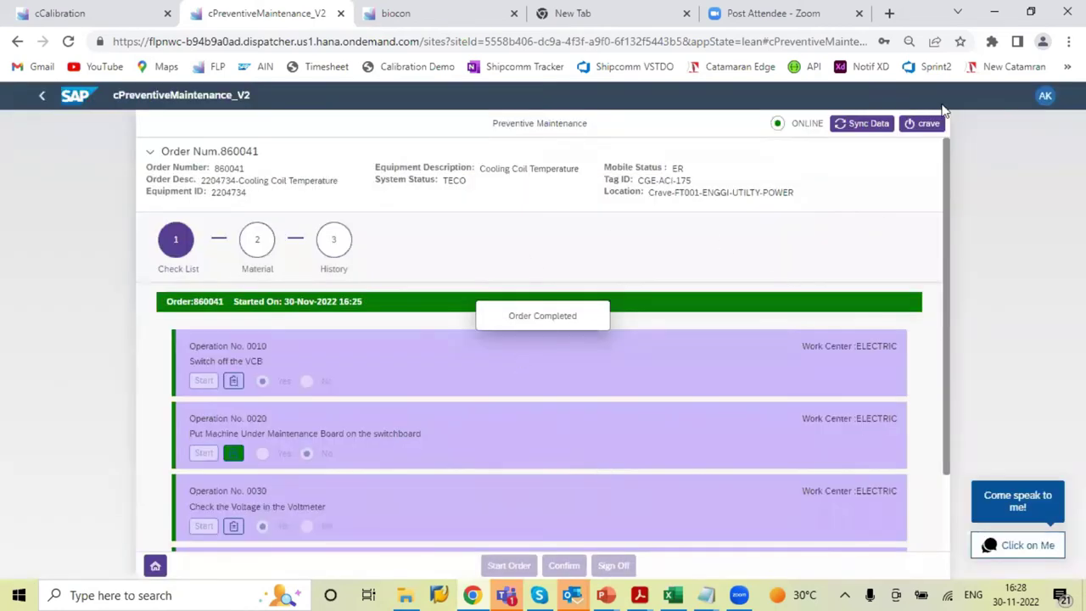
Sync the completed order, then open the preventive maintenance PDF report in Acrobat Reader
click(853, 125)
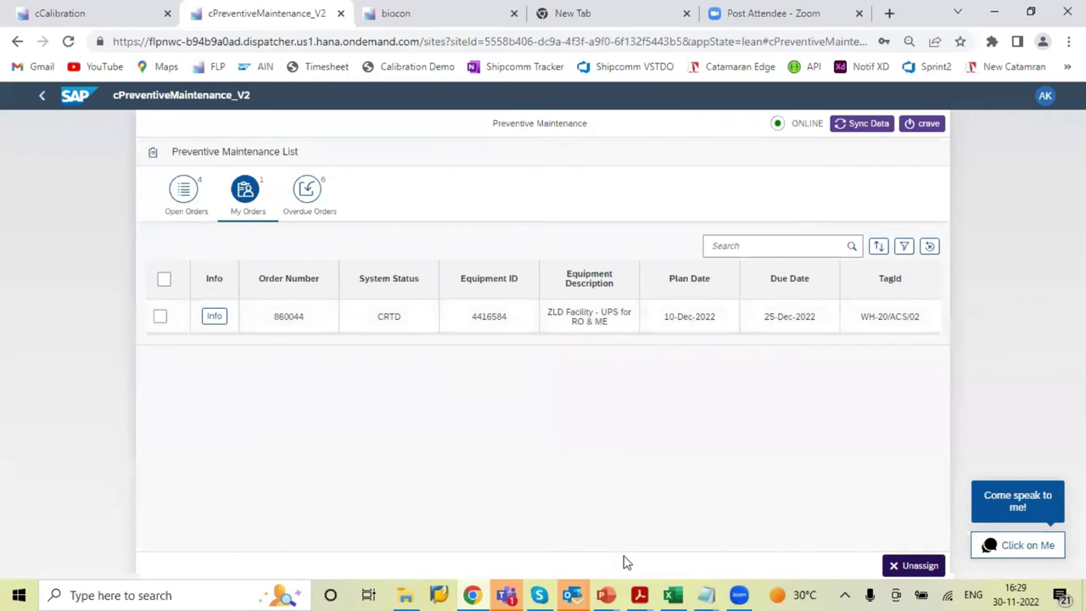
mouse_move(640, 594)
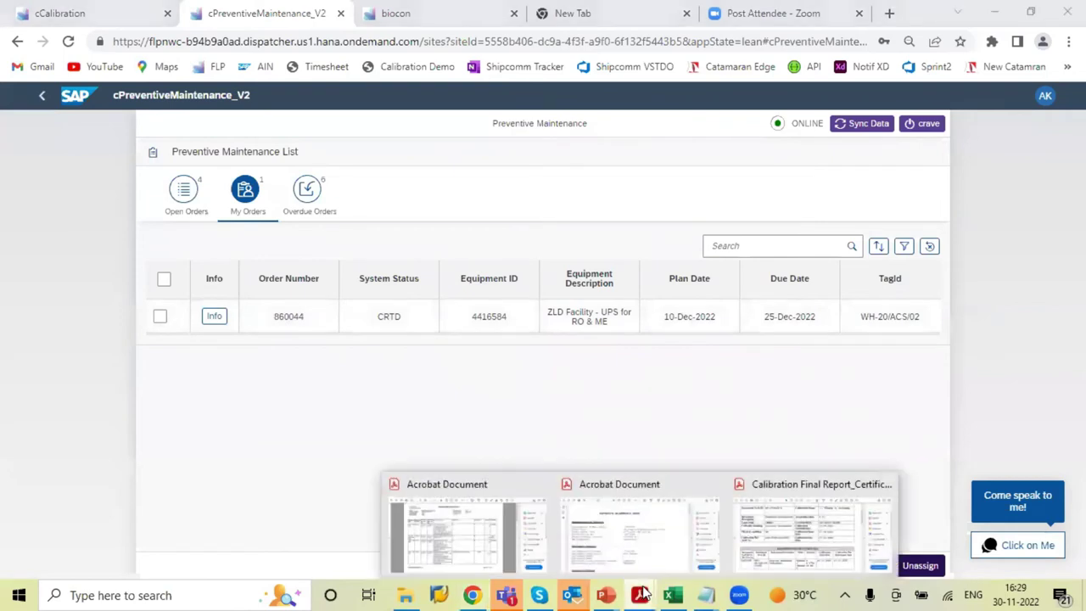
click(643, 558)
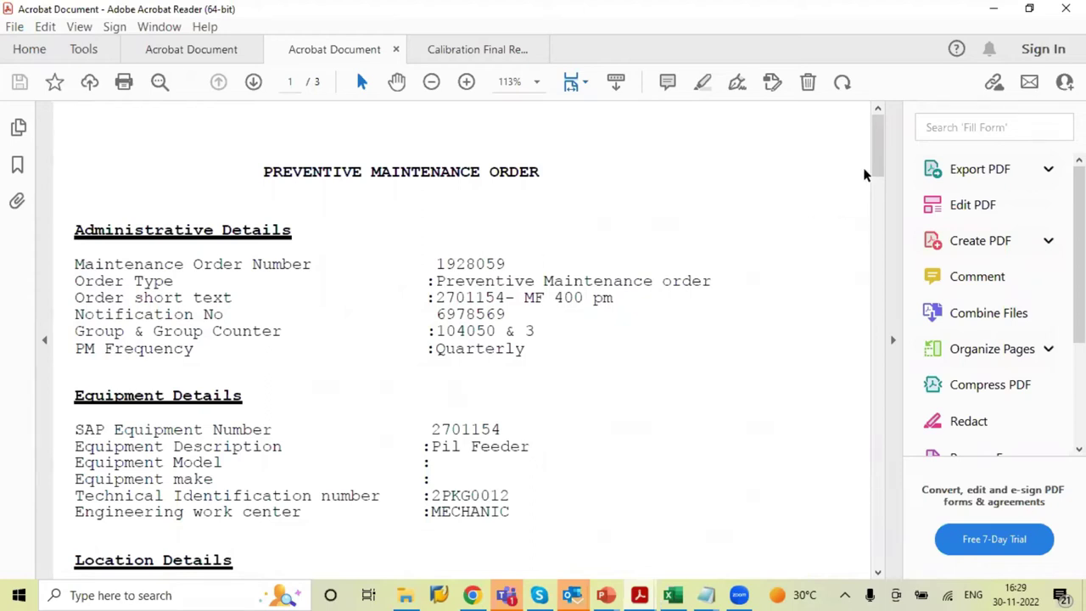
Scroll down through the preventive maintenance order report to its third page
scroll(879, 166, down, 1)
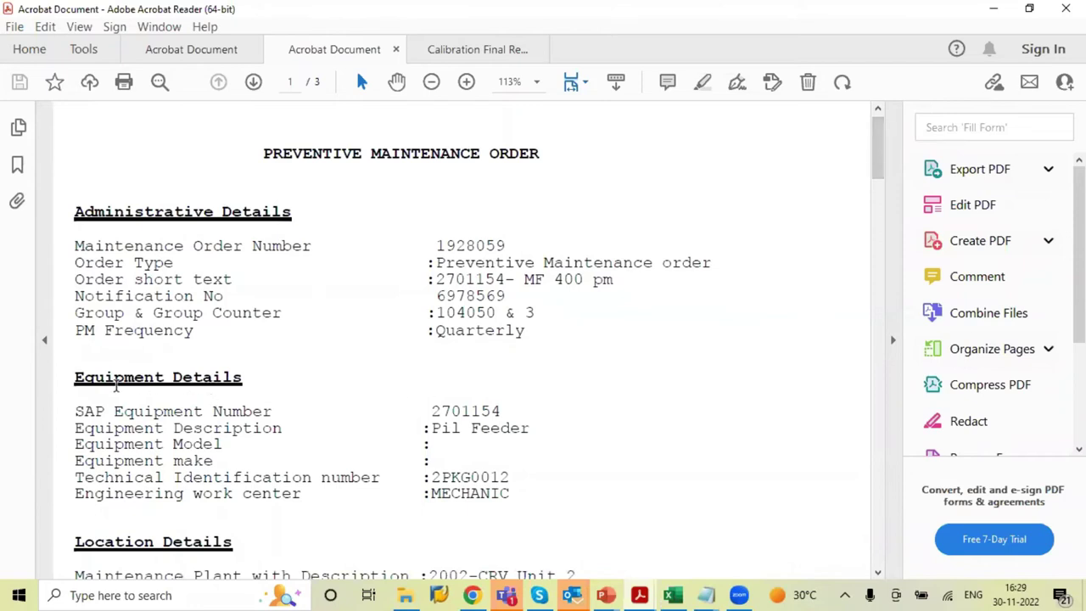
drag(882, 164, 879, 205)
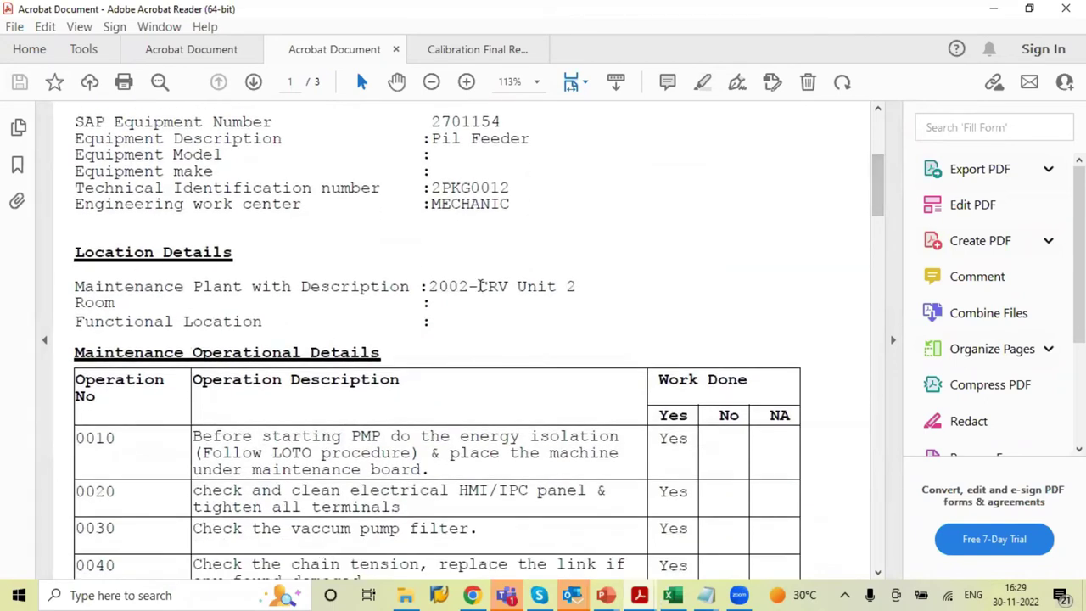
scroll(337, 210, down, 5)
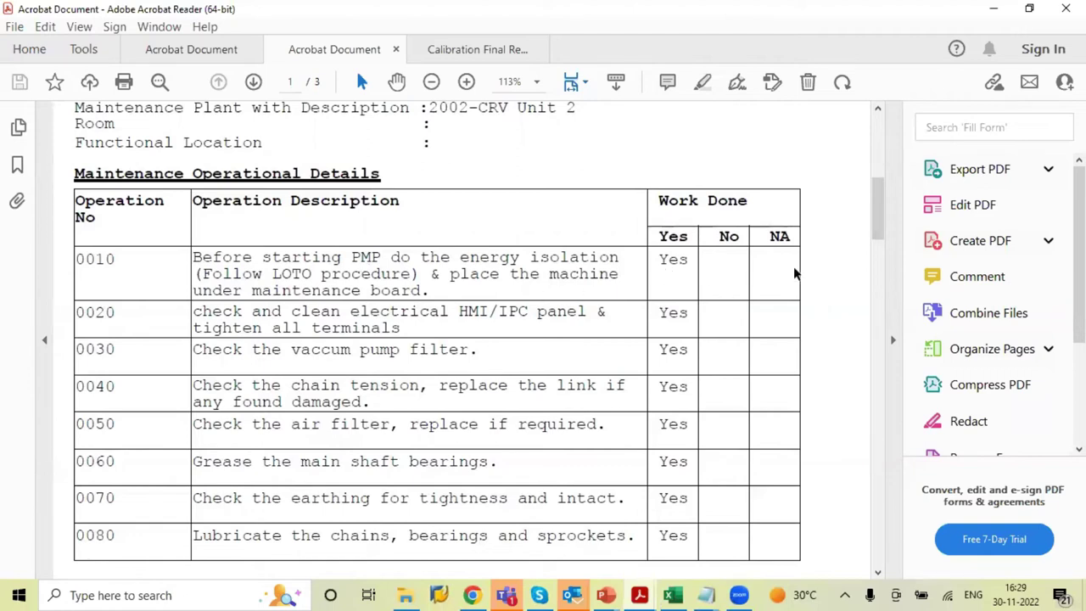
drag(880, 234, 880, 359)
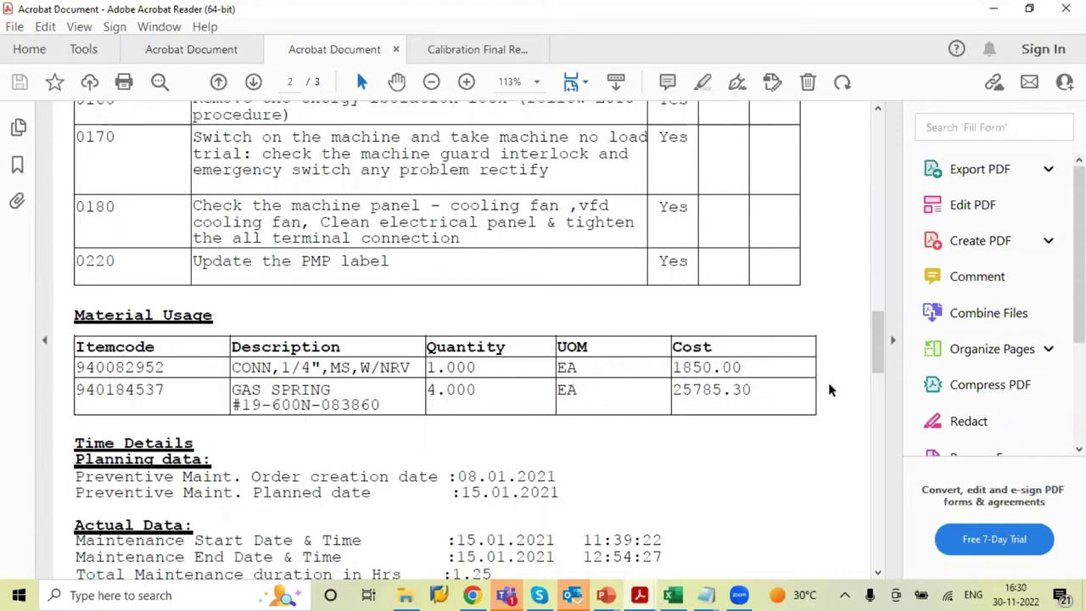
drag(876, 369, 875, 381)
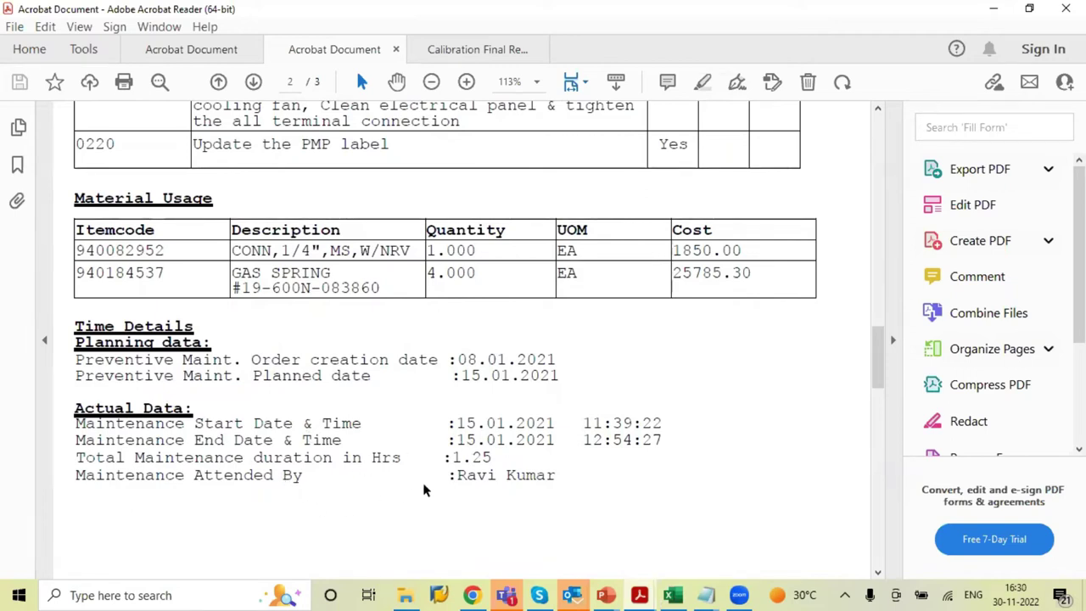
drag(878, 379, 883, 519)
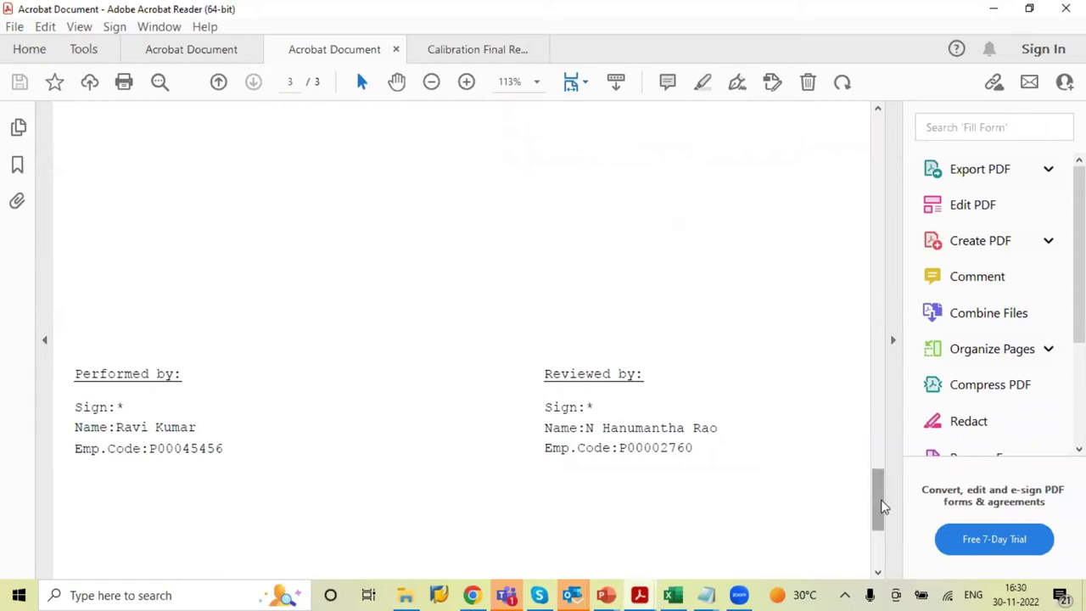
Scroll back to the top of the report and return to the Preventive Maintenance List in Chrome
drag(882, 504, 883, 416)
drag(898, 219, 882, 119)
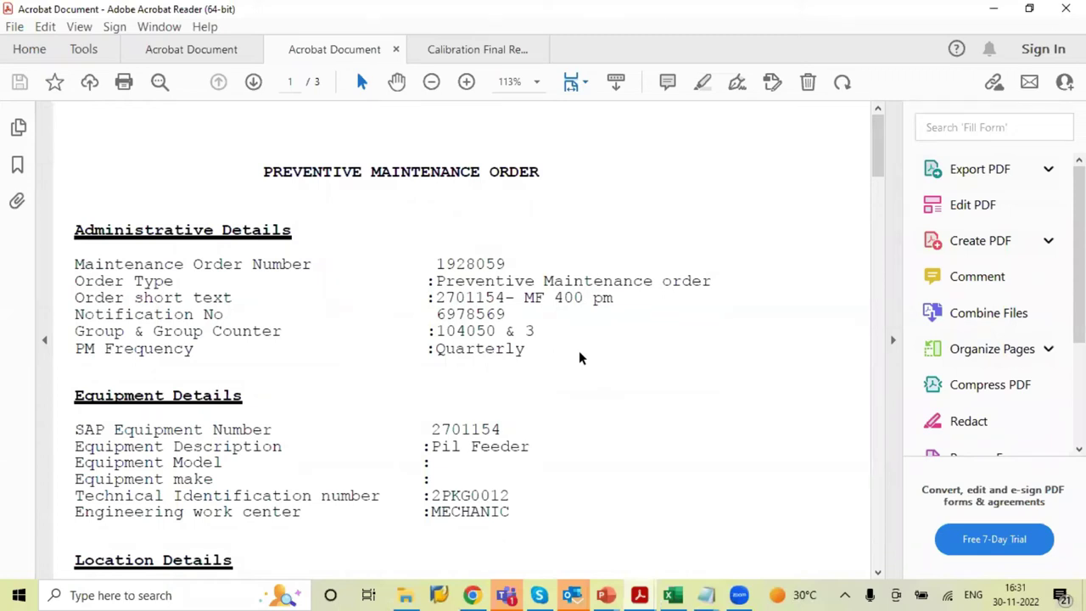
click(473, 594)
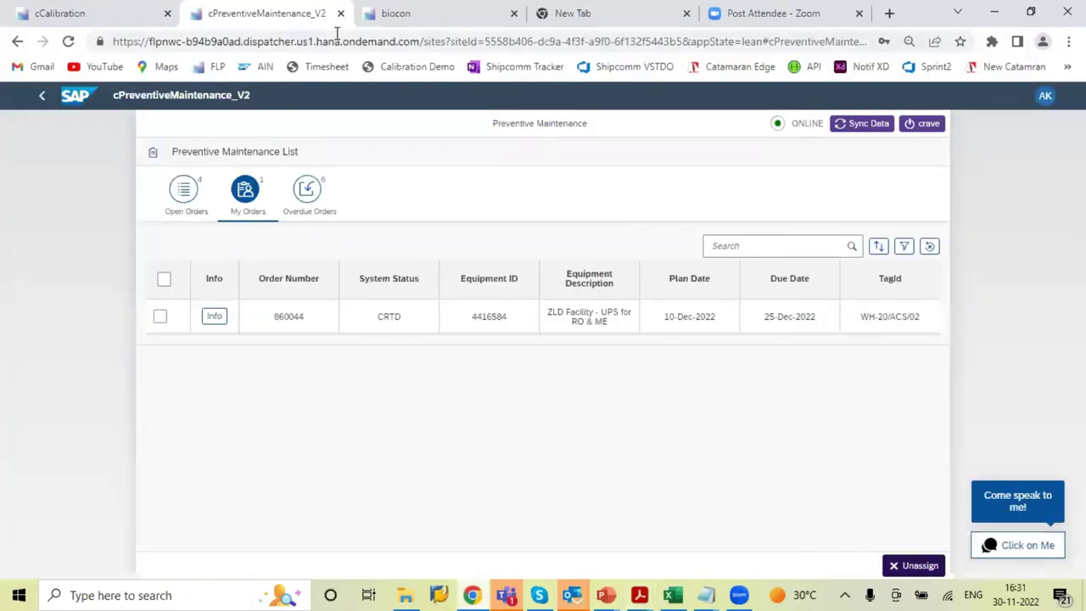
Switch to the cCalibration app's Calibration List of six open orders, 860041–860046
click(108, 9)
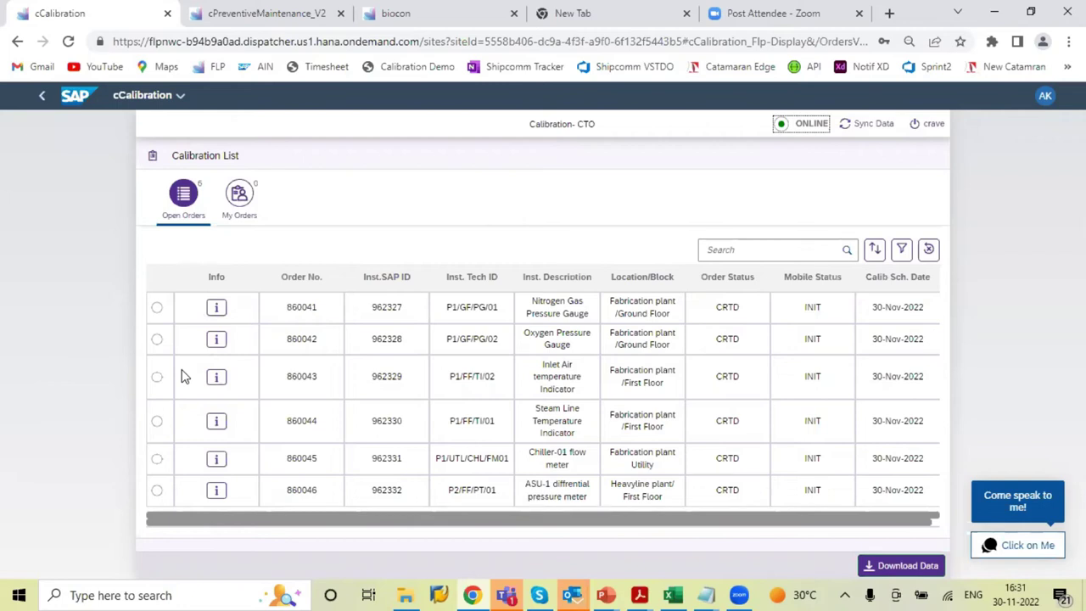
Assign calibration order 860041 to yourself and open its Order Detail from My Orders
click(157, 310)
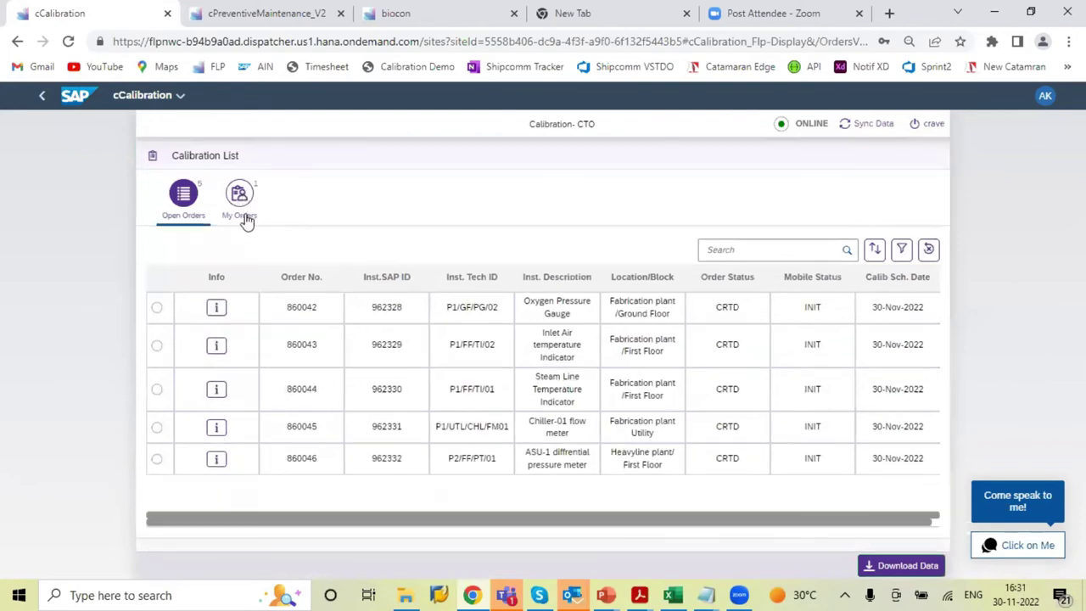
click(243, 219)
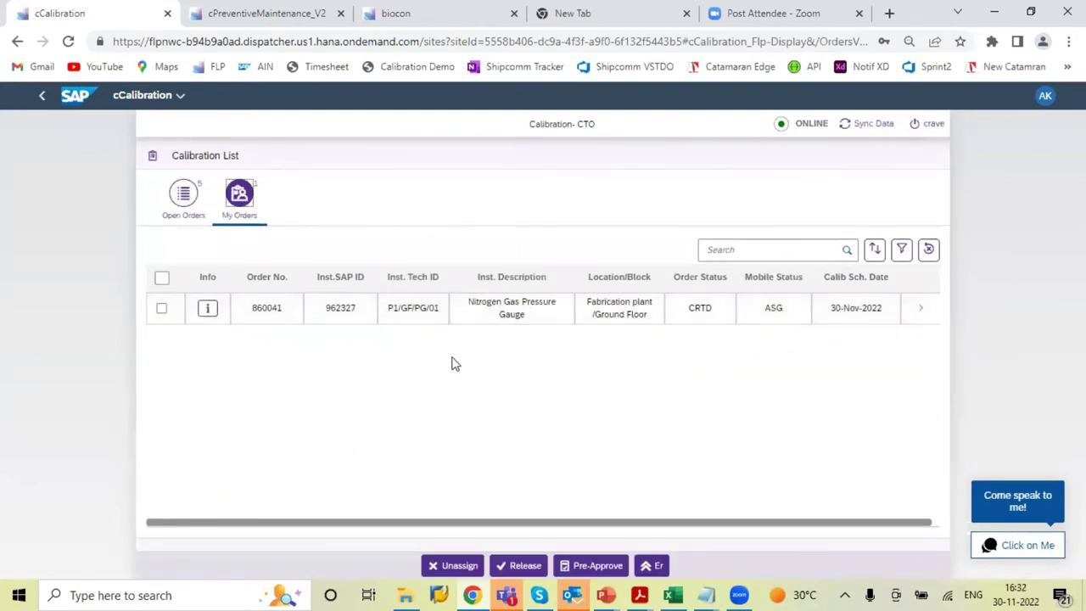
click(474, 311)
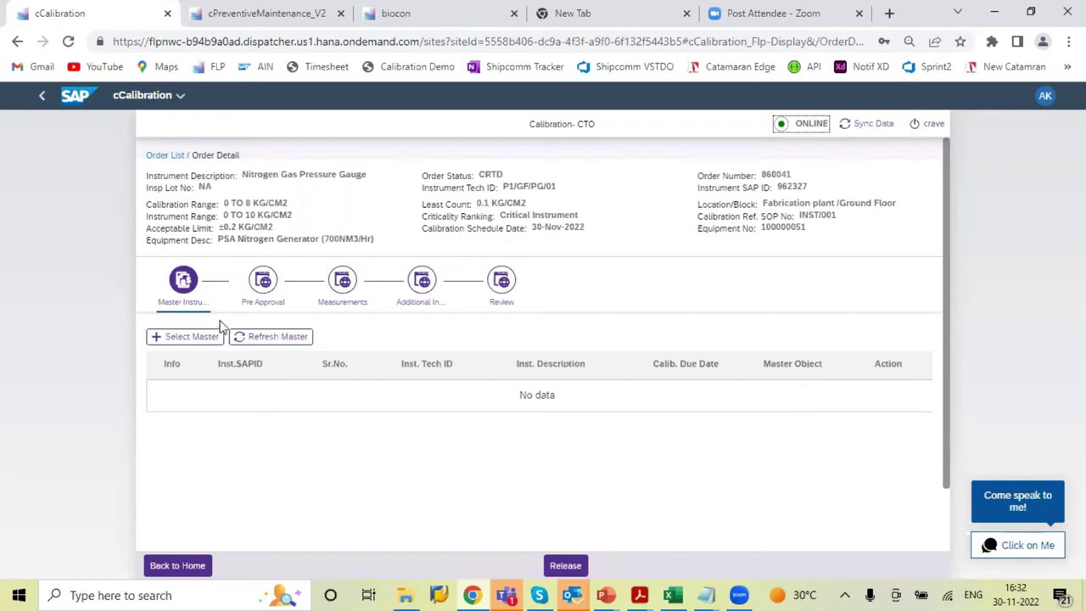
Look through the Pre Approval, Measurements, Additional Info and Review steps, then list available master instruments
click(269, 305)
click(342, 311)
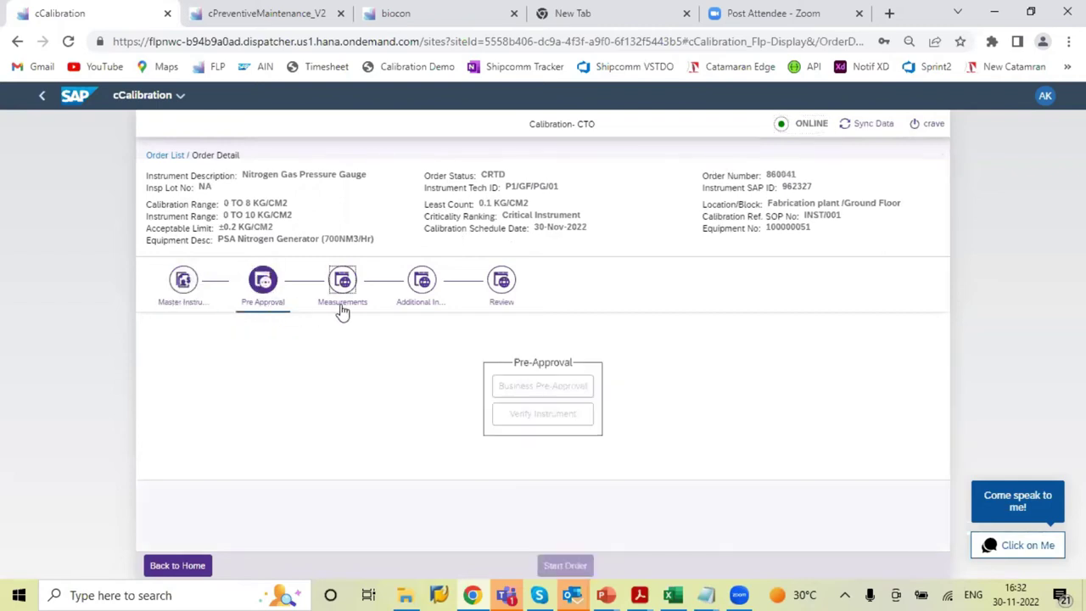
click(413, 309)
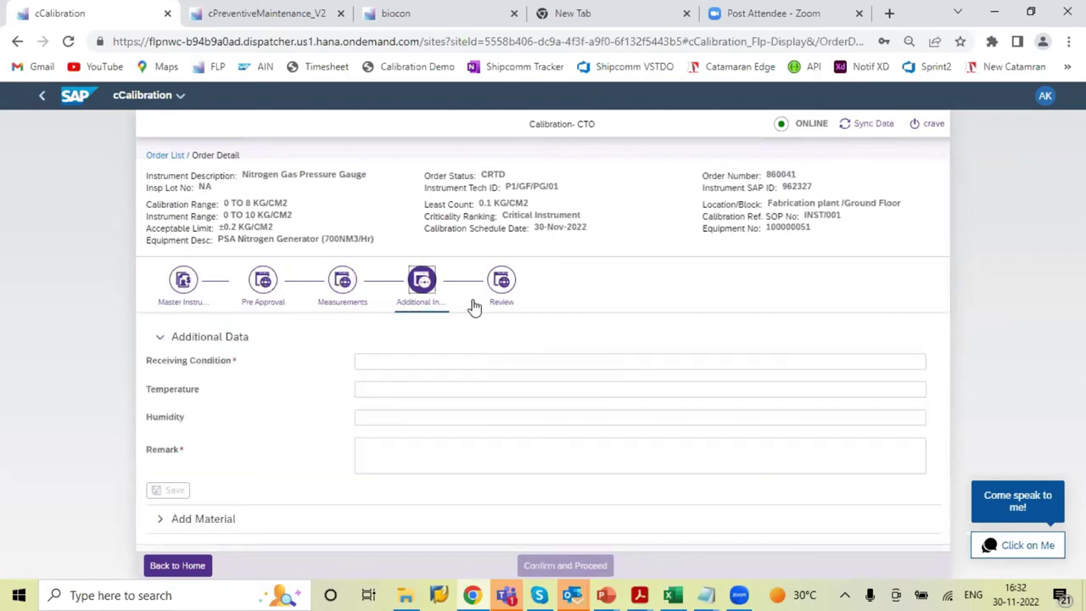
click(494, 304)
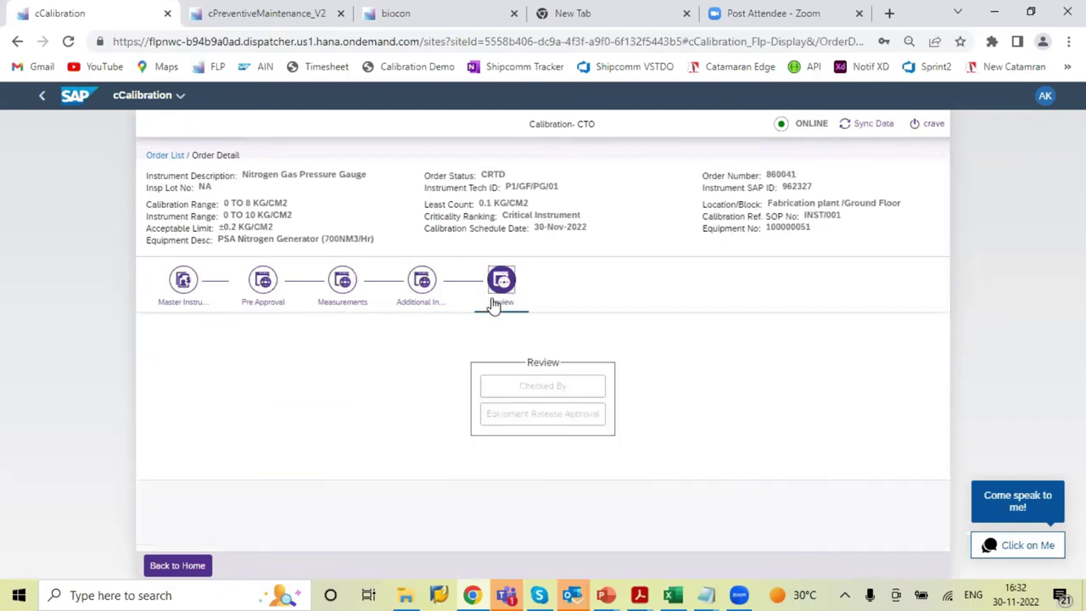
click(187, 298)
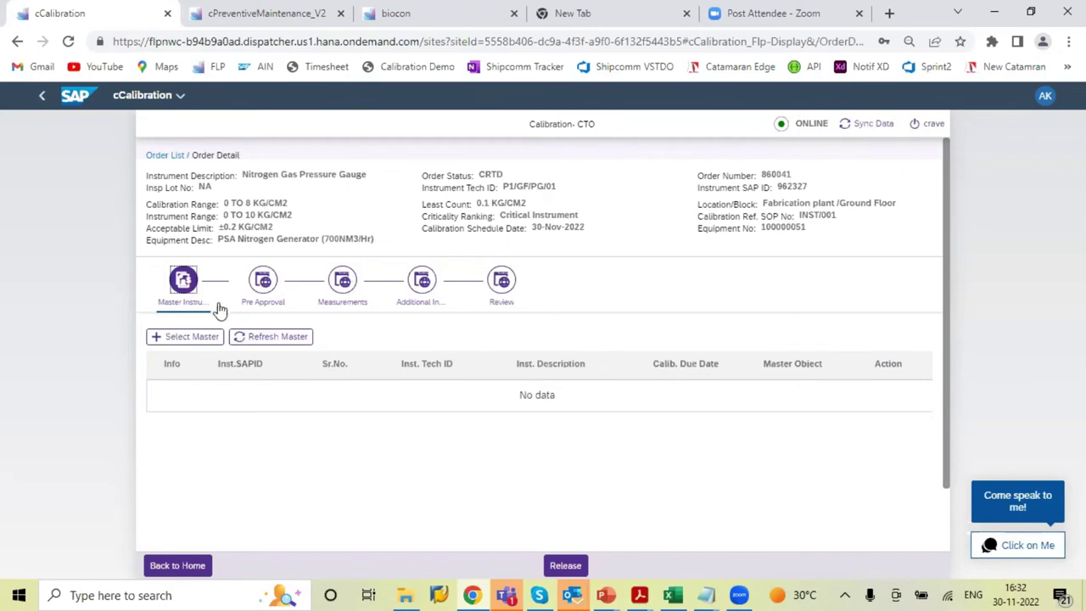
click(187, 335)
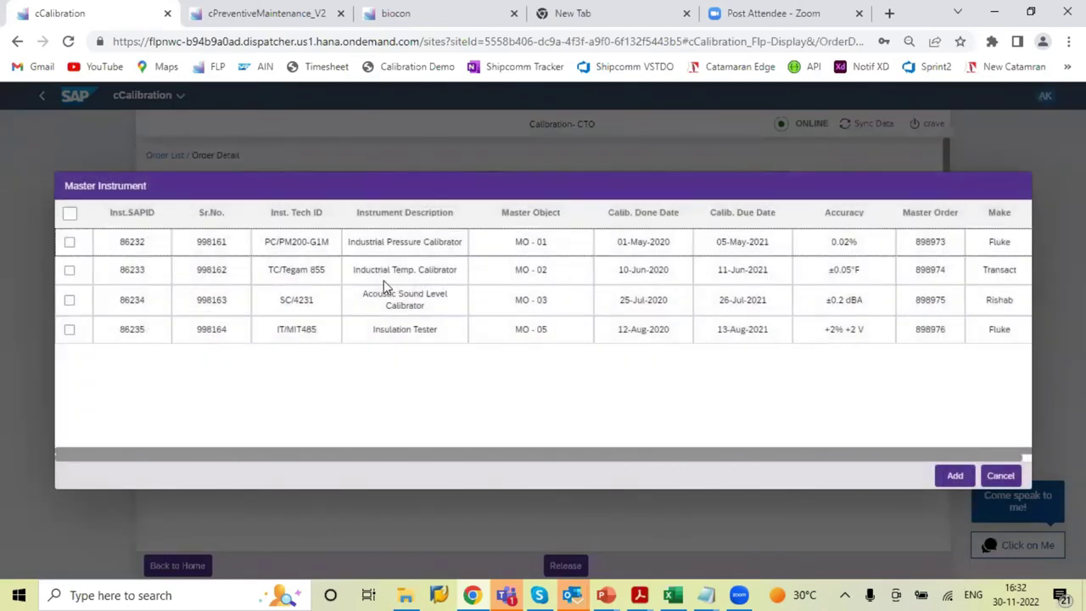
Add master instruments 86233 and 86232 to order 860041 and release the order
click(70, 271)
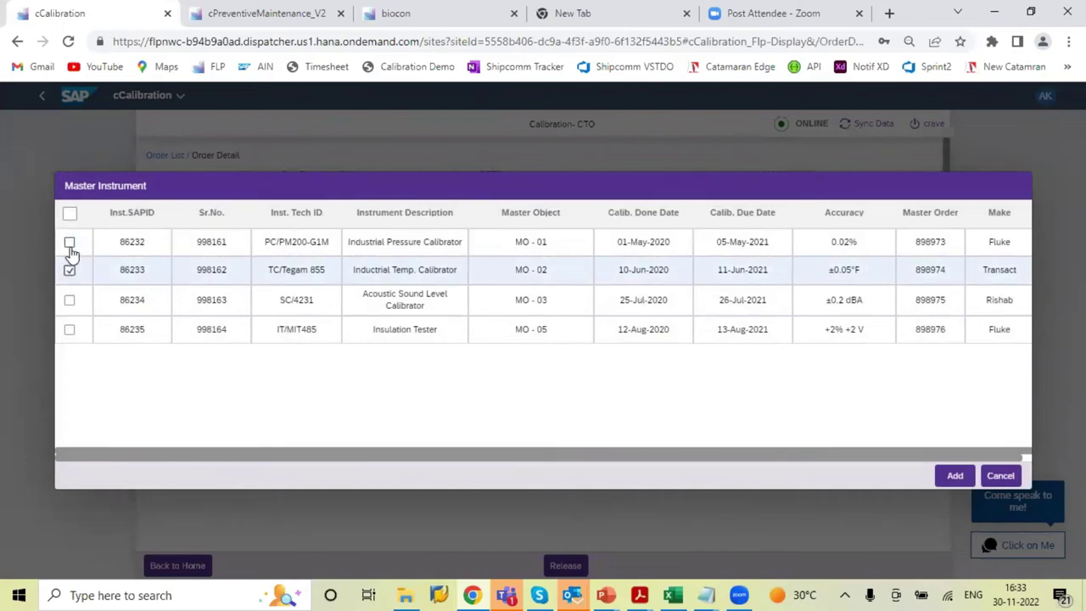
click(70, 243)
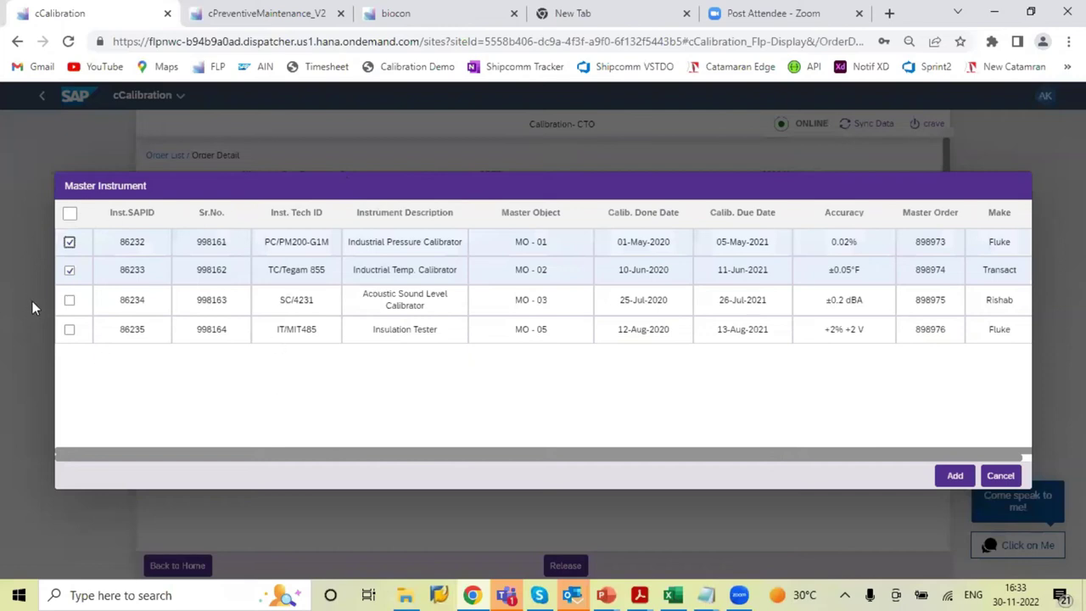
click(953, 475)
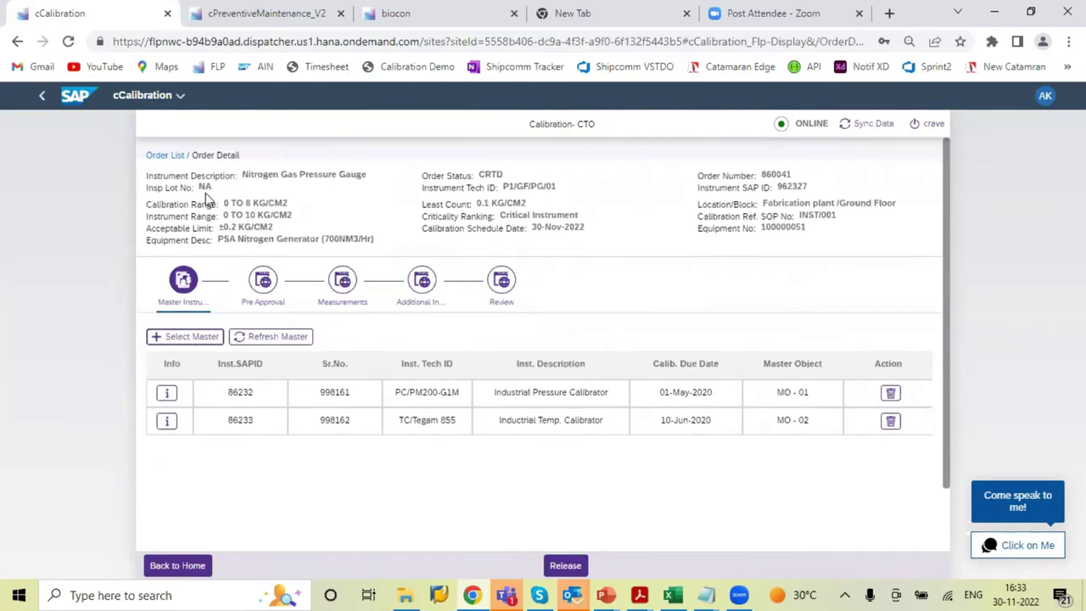
click(565, 567)
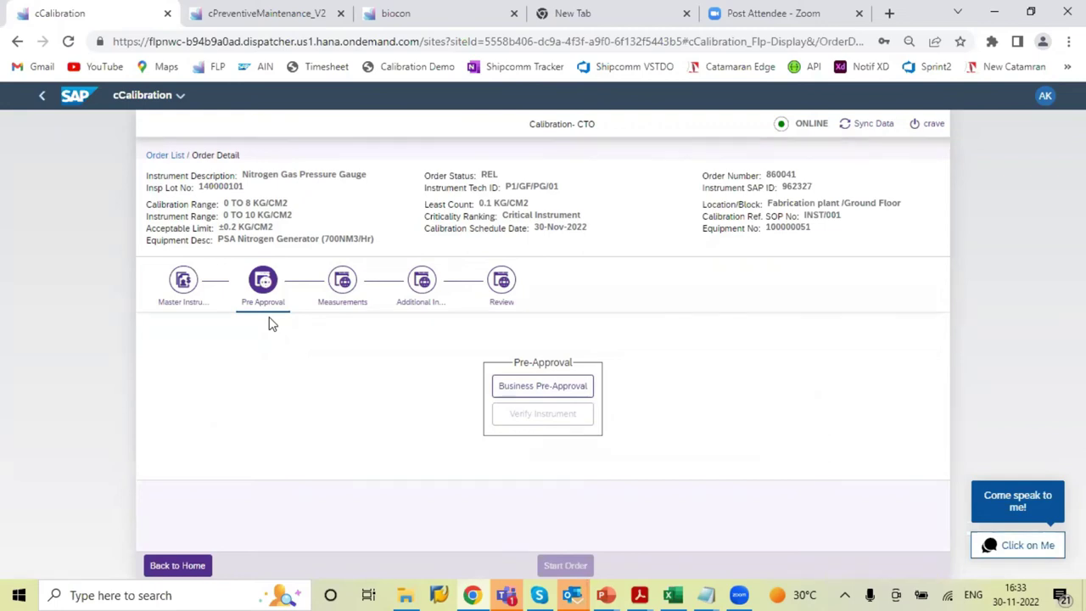
Open the Business Pre-Approval form for released order 860041
click(550, 386)
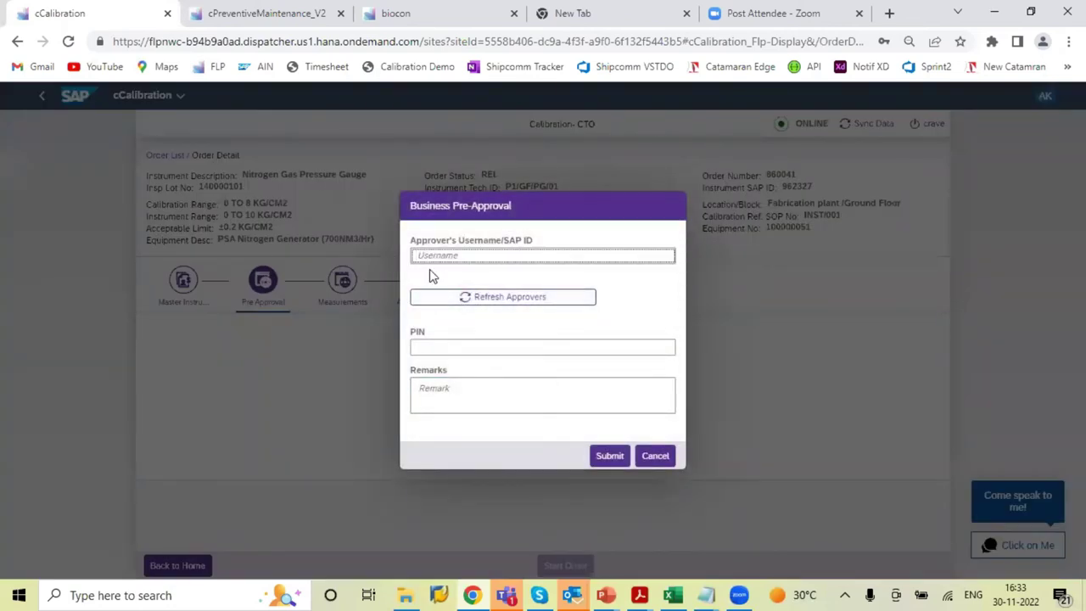
Submit business pre-approval with the approver's username and remarks 'Pre-approval for starting the calibration'
text(SAPUI)
click(451, 349)
click(451, 395)
text(P)
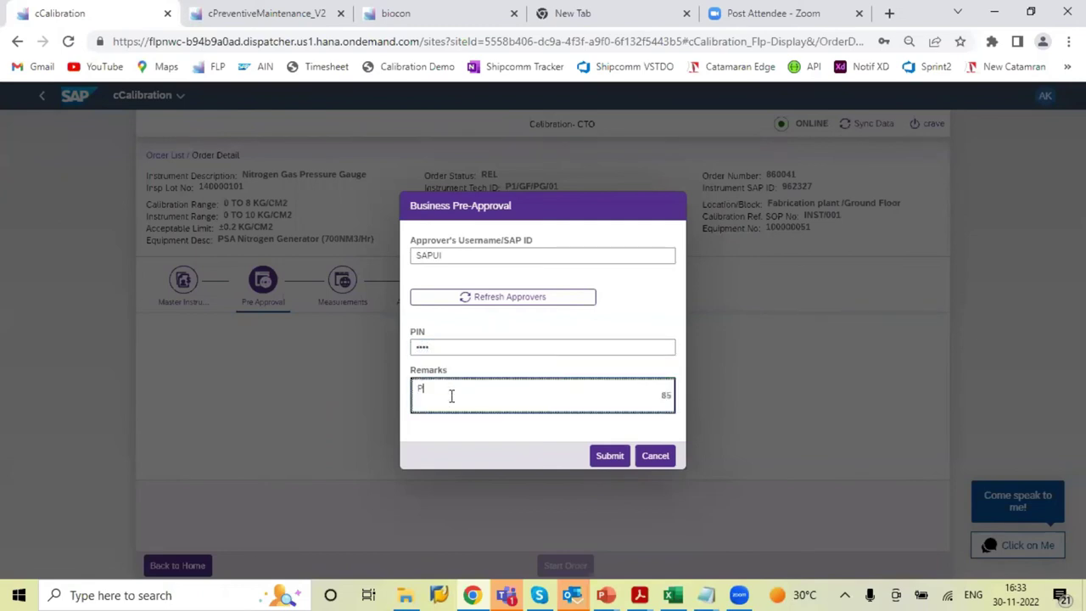
text(re-approval for starting the)
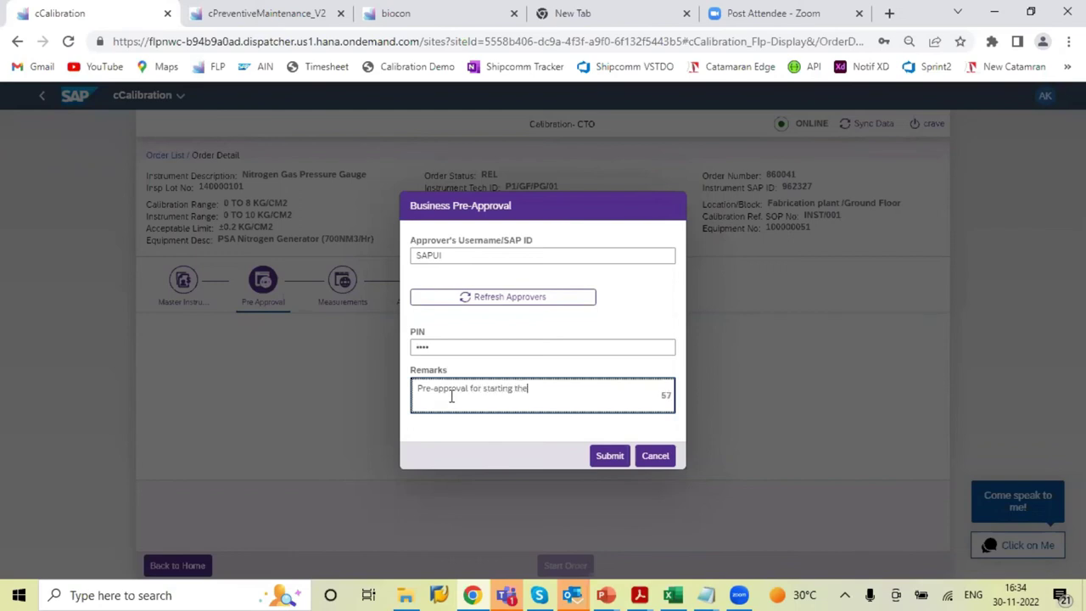
text( calibration)
click(609, 455)
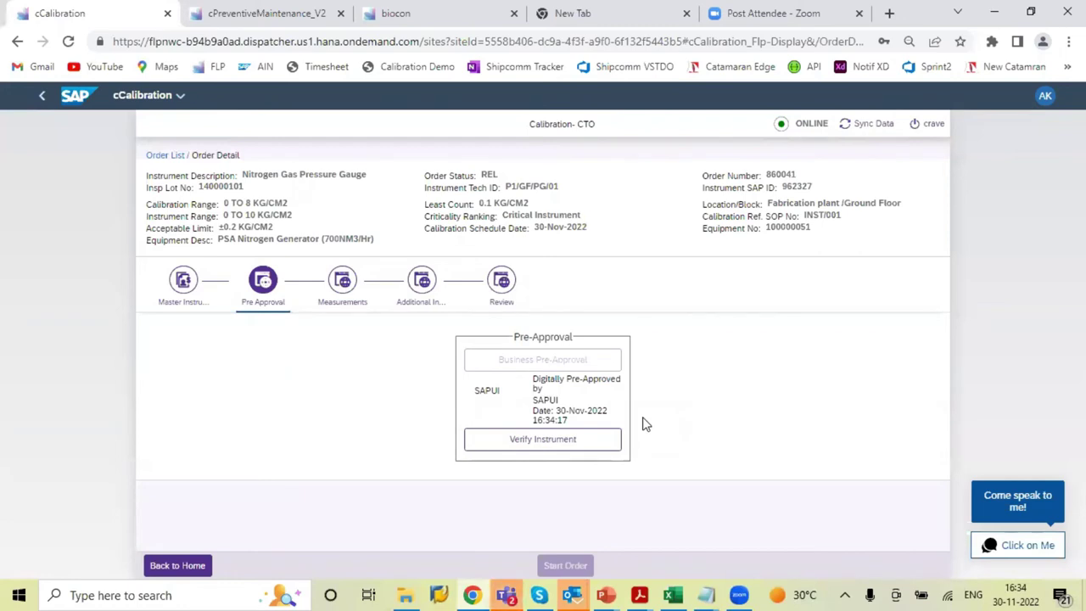
click(604, 442)
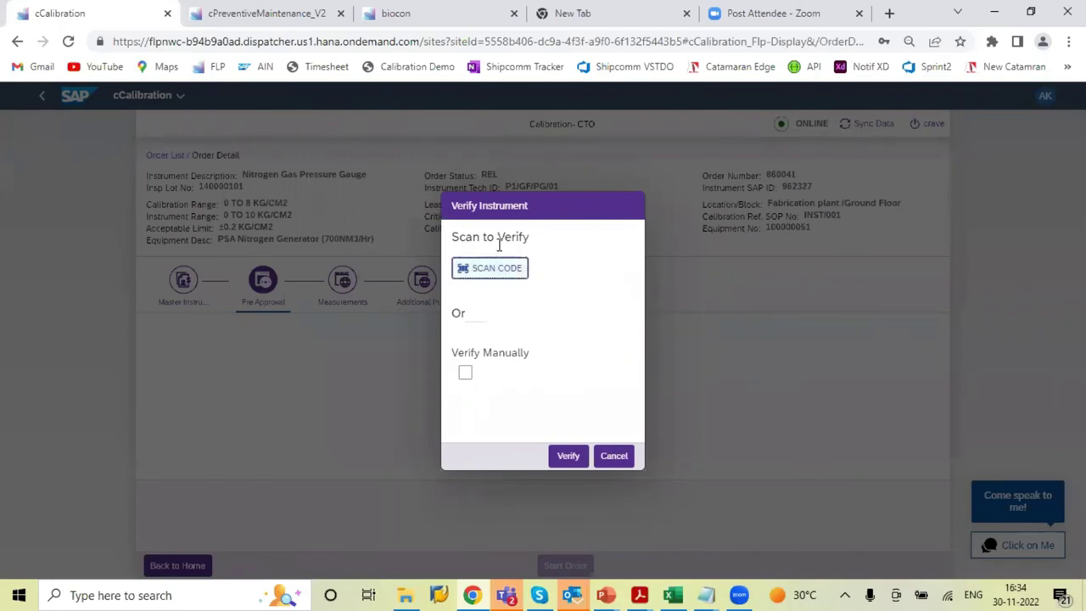
Manually verify instrument 962327 and start order 860041
click(465, 379)
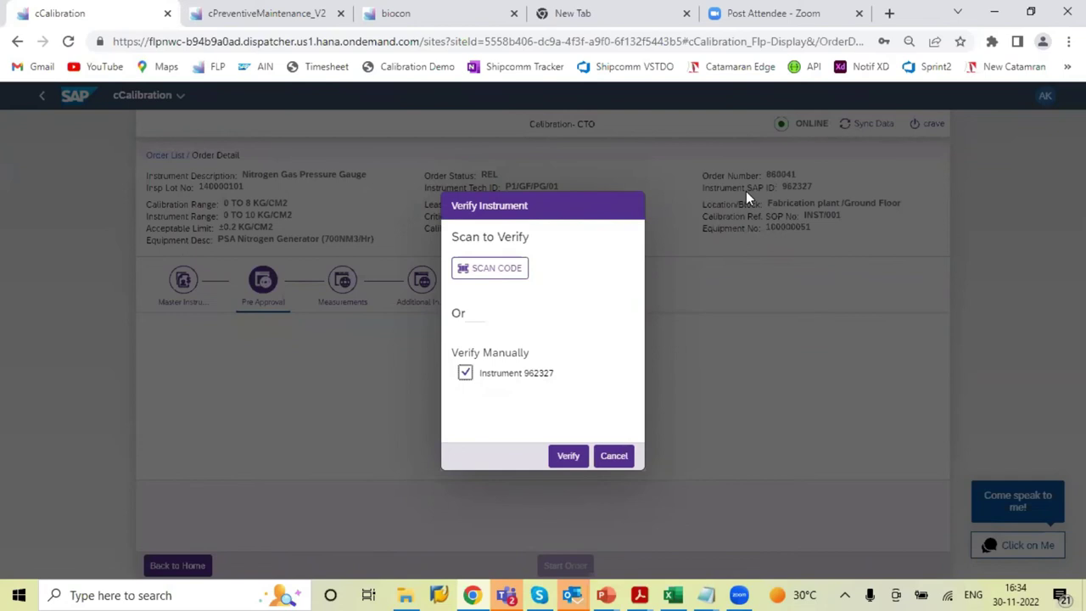
click(570, 464)
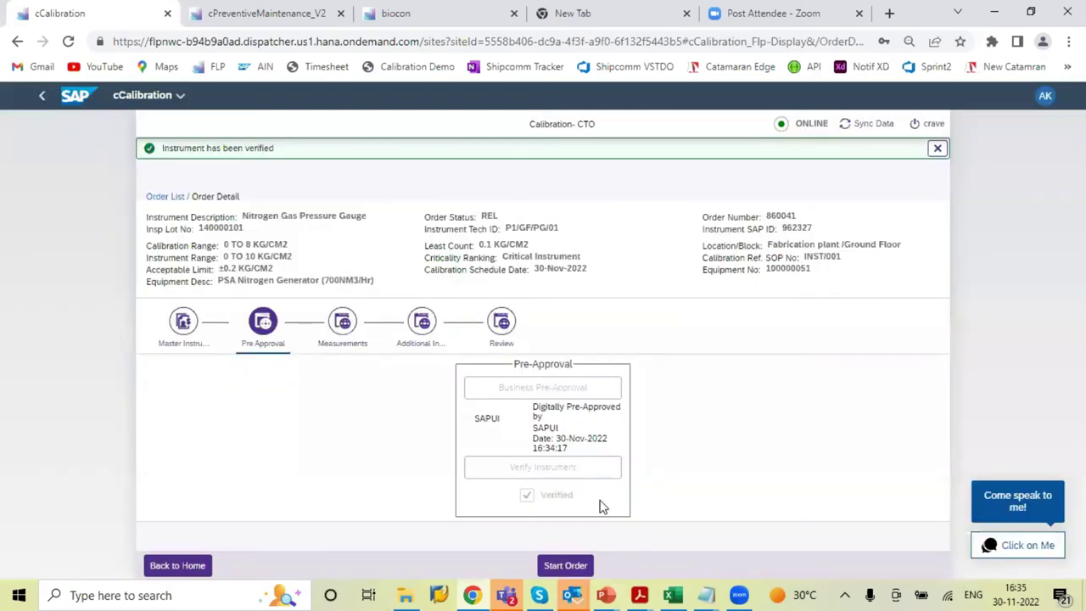
click(567, 566)
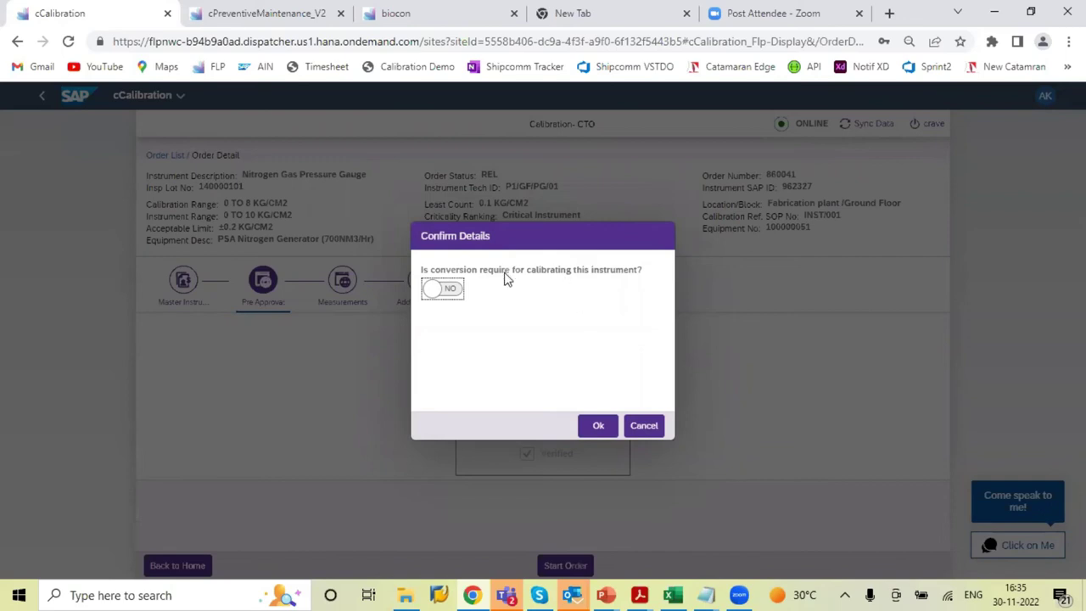
Start order 860041 with conversion left at No and confirm it
click(600, 426)
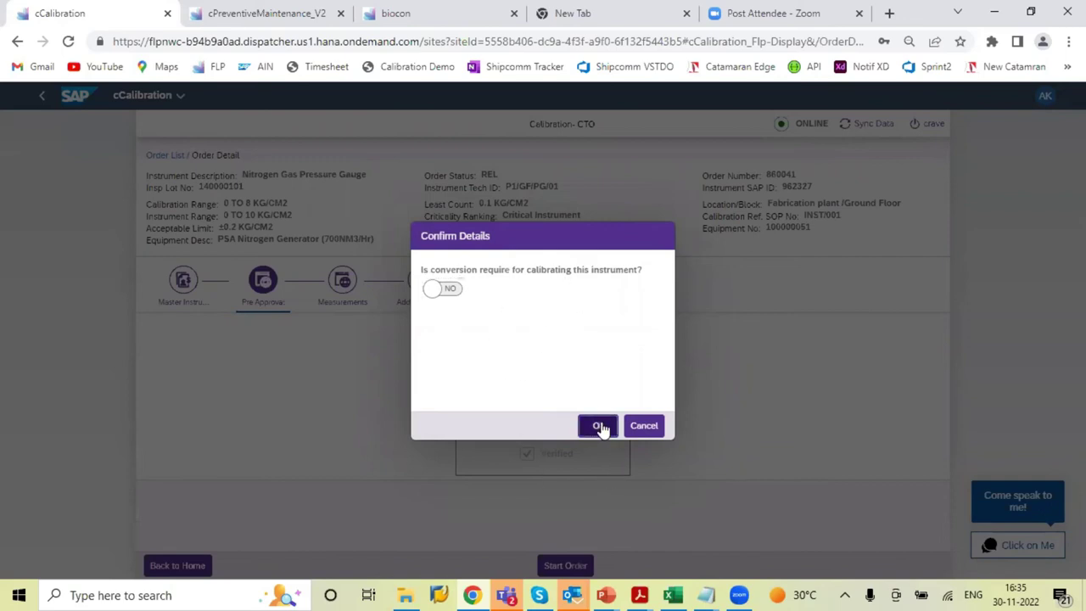
click(594, 375)
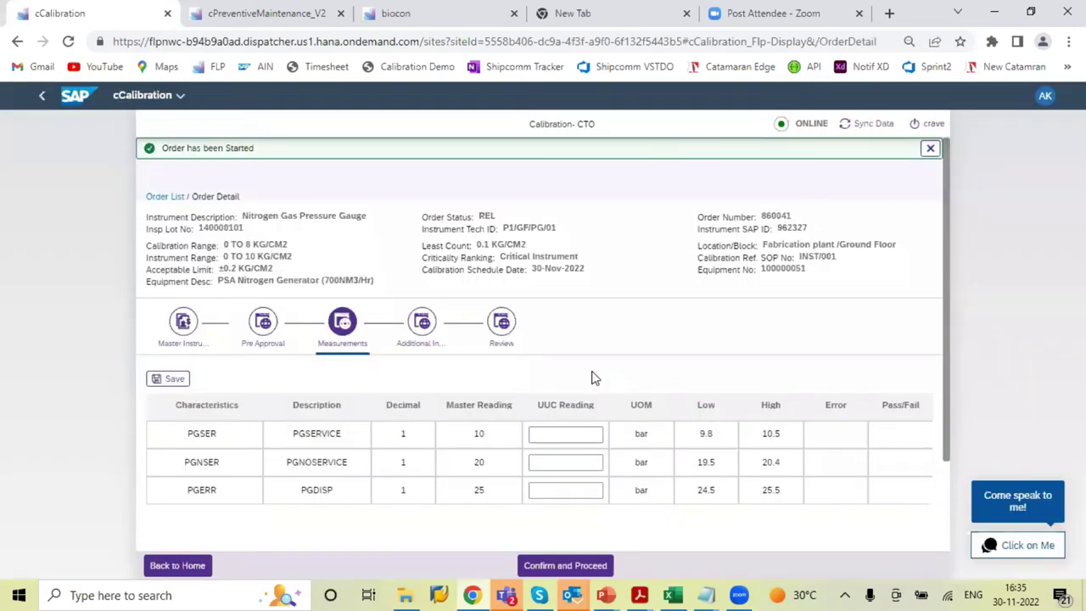
Enter 10.2 as the first UUC reading, correcting a mistyped digit
drag(947, 379, 947, 390)
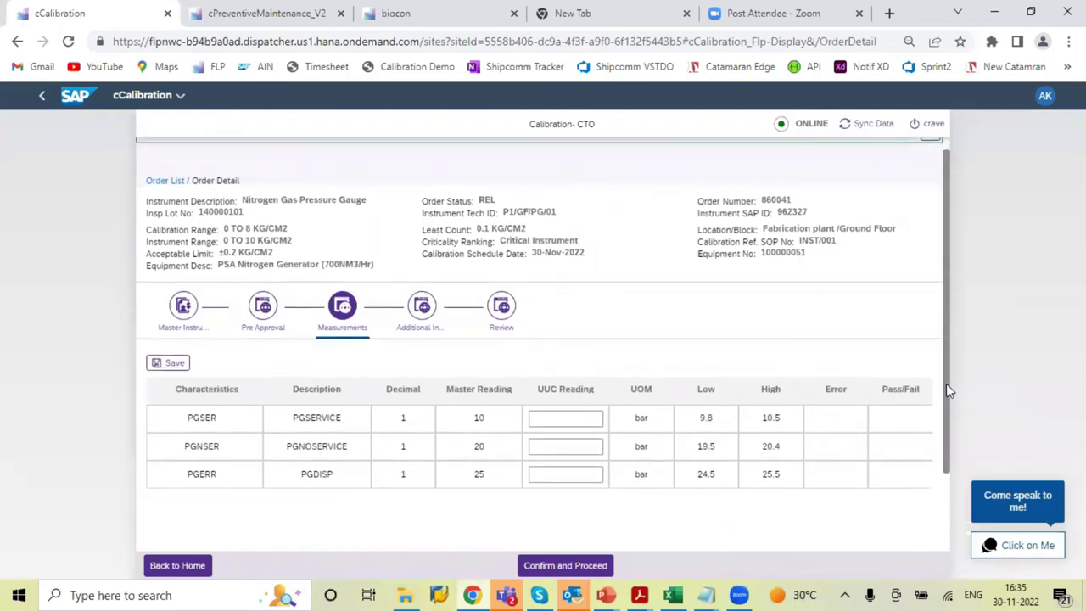
scroll(535, 396, down, 1)
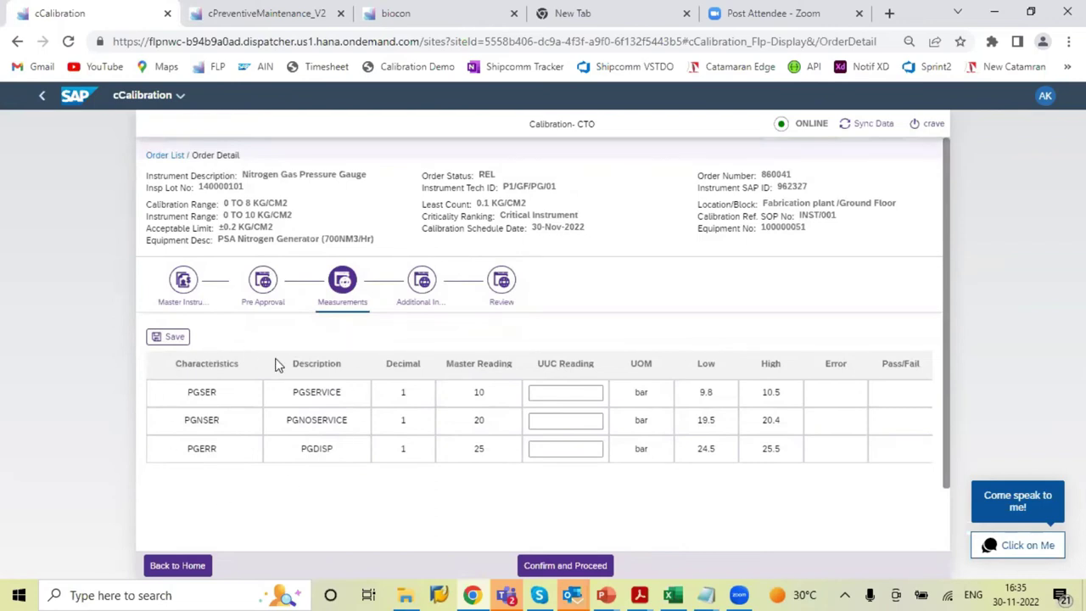
click(173, 338)
click(591, 391)
click(540, 396)
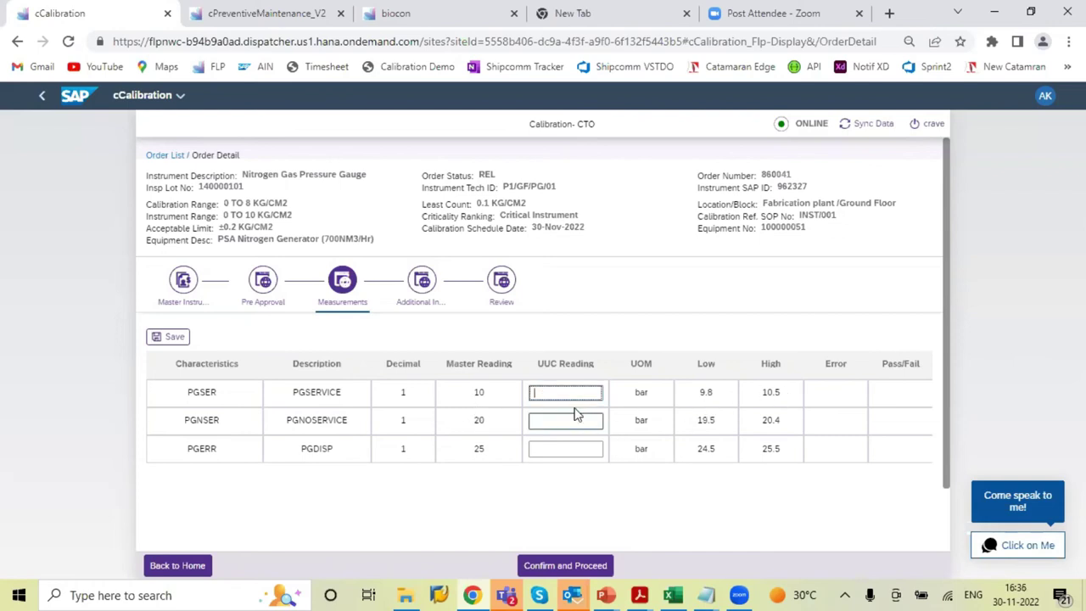
text(11)
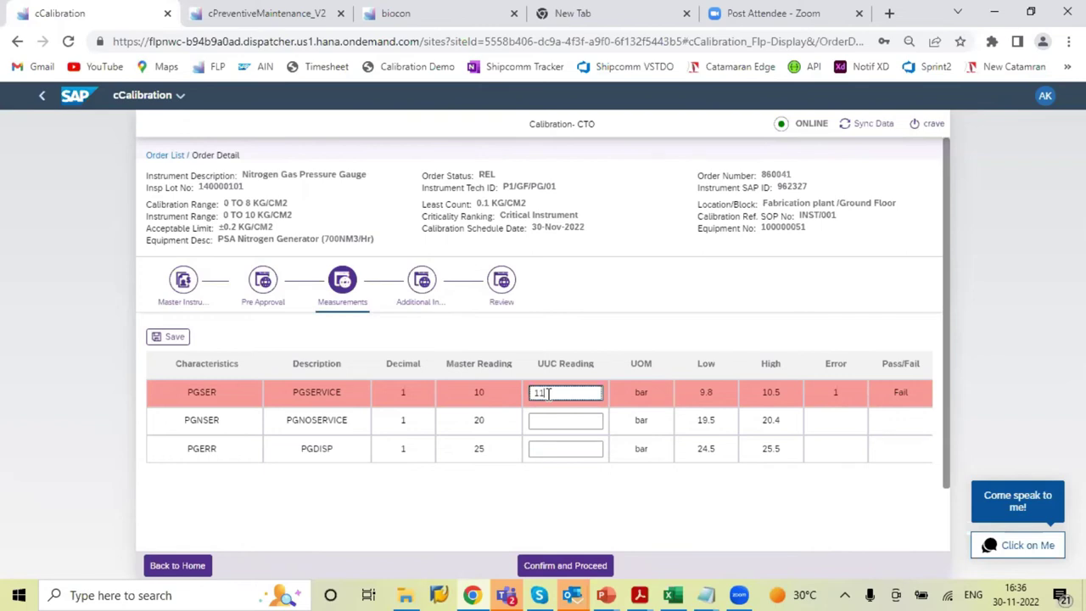
key(BackSpace)
text(0.2)
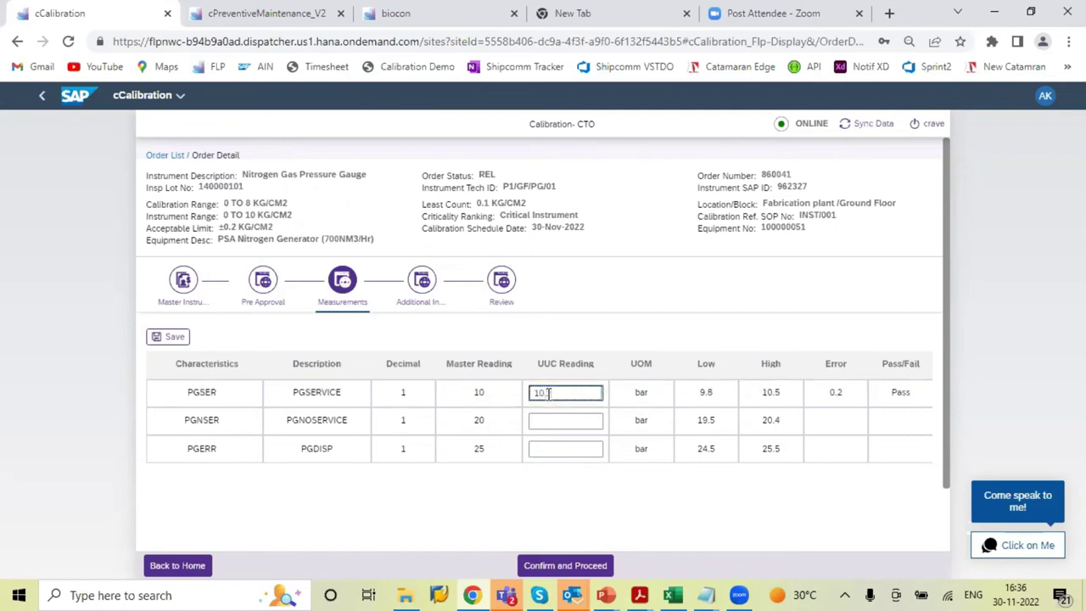
Enter UUC readings 20.1 and 25.1 for the other two points and save the measurements
click(552, 419)
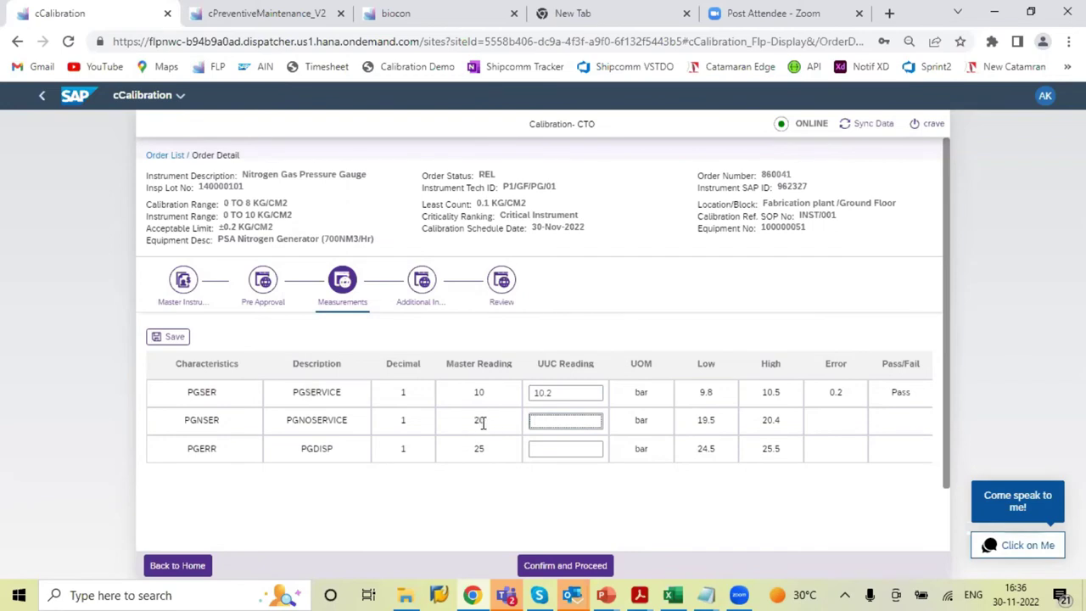
text(20.1)
click(570, 454)
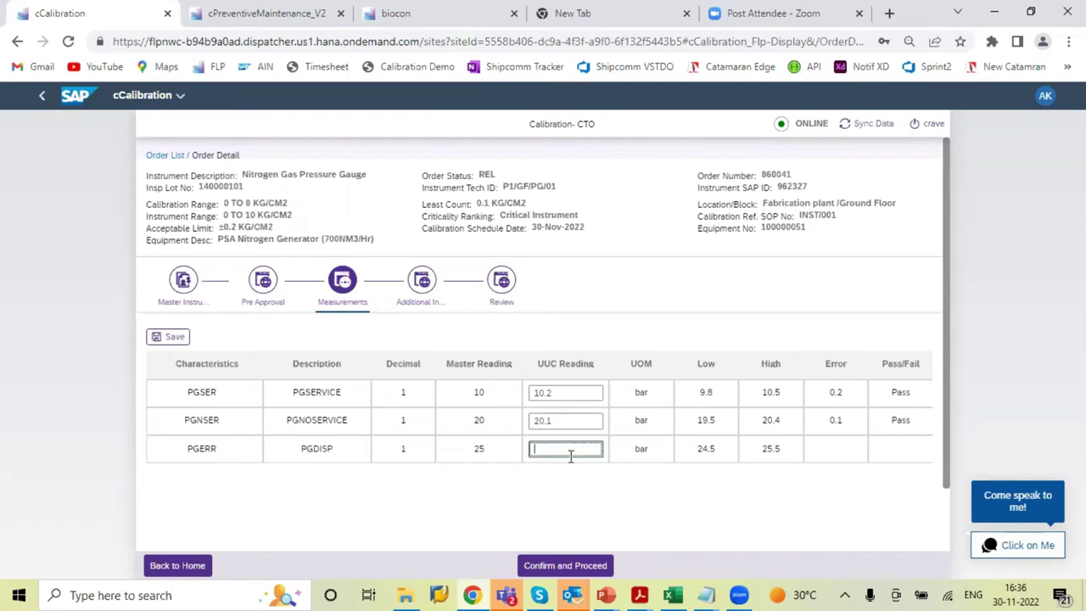
text(25.1)
click(153, 337)
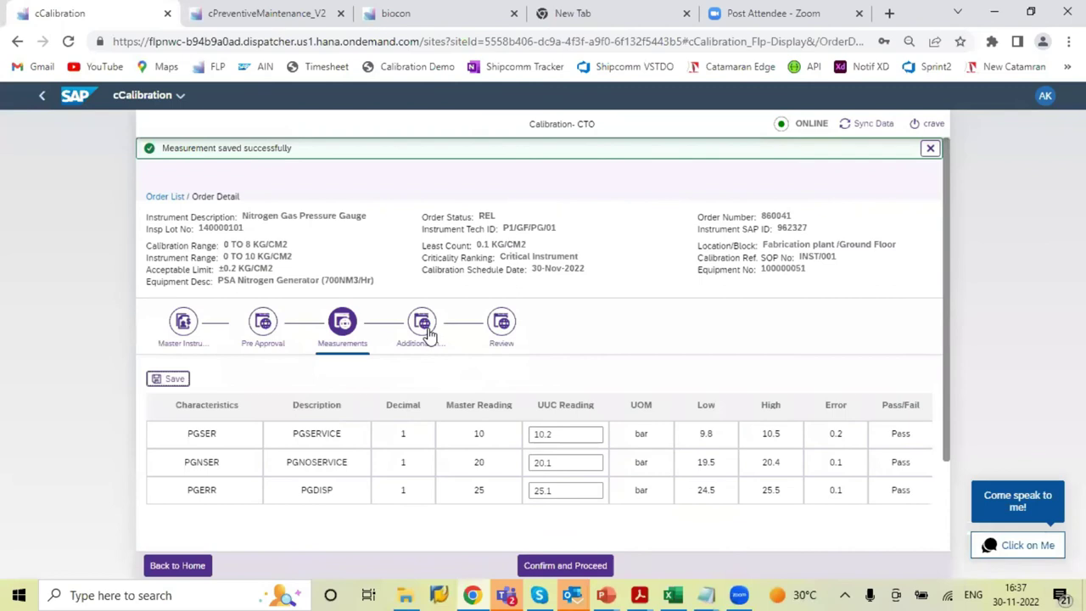
click(426, 331)
Enter receiving condition Good, temperature 34, humidity 78, remark 'Calibration done and all points captured.', and save
click(378, 403)
text(Good)
click(387, 384)
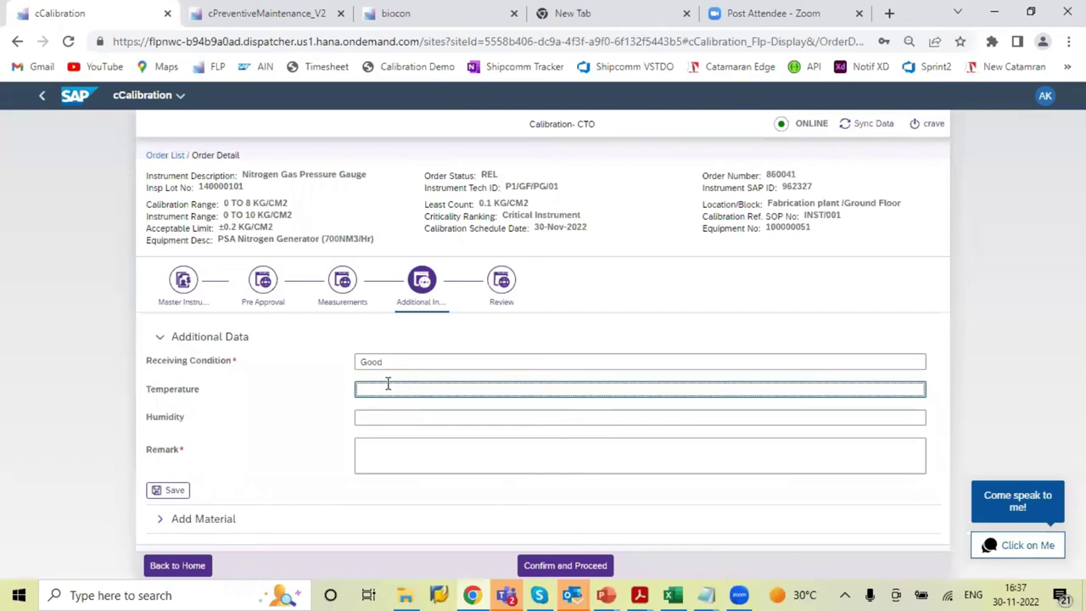
text(34)
click(367, 417)
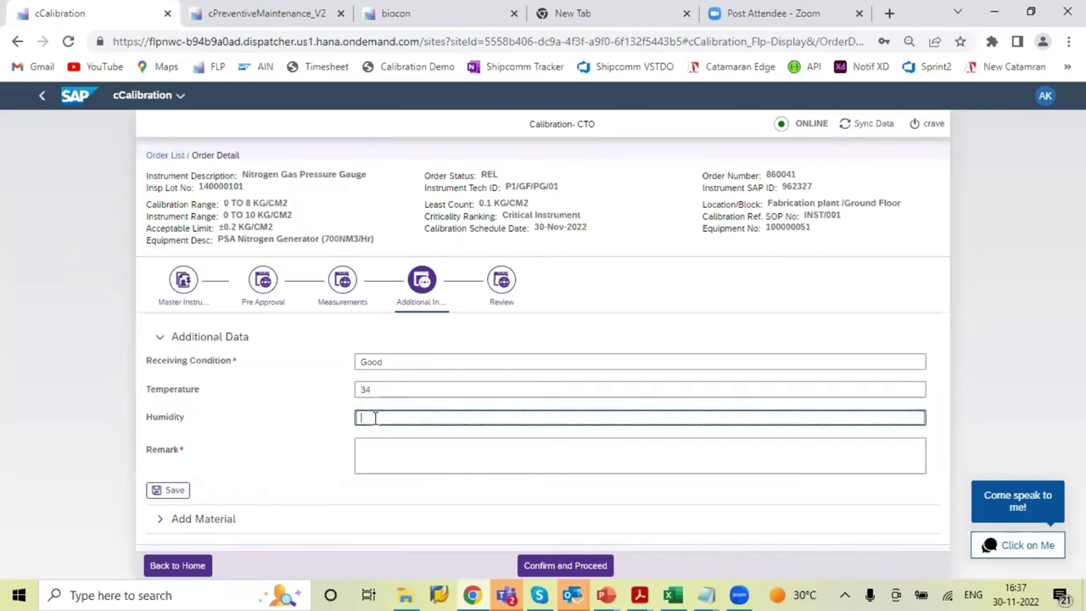
text(78)
click(386, 450)
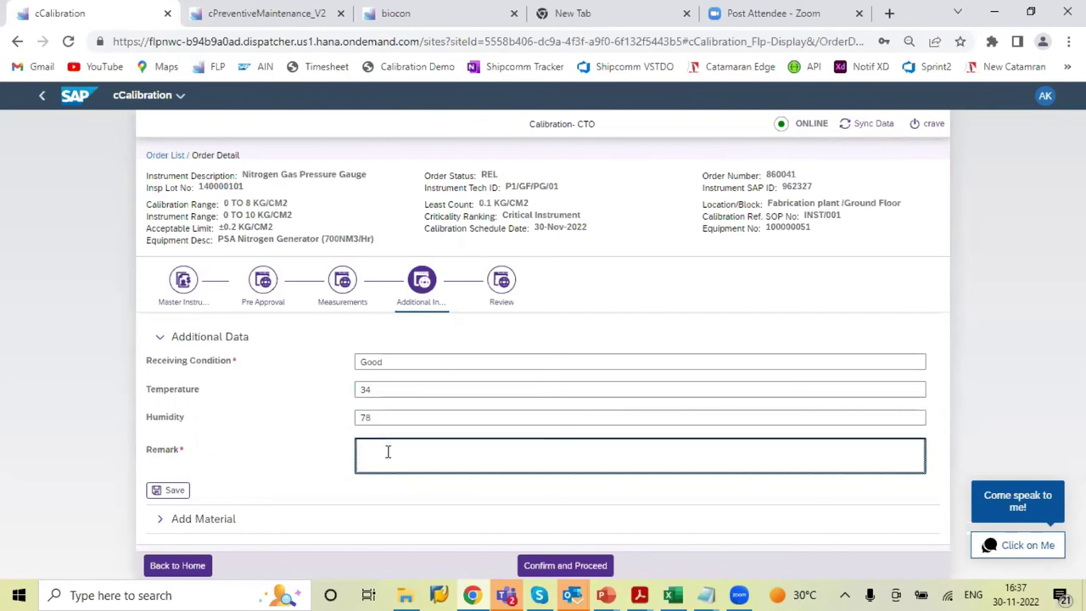
text(Calibration done and all points)
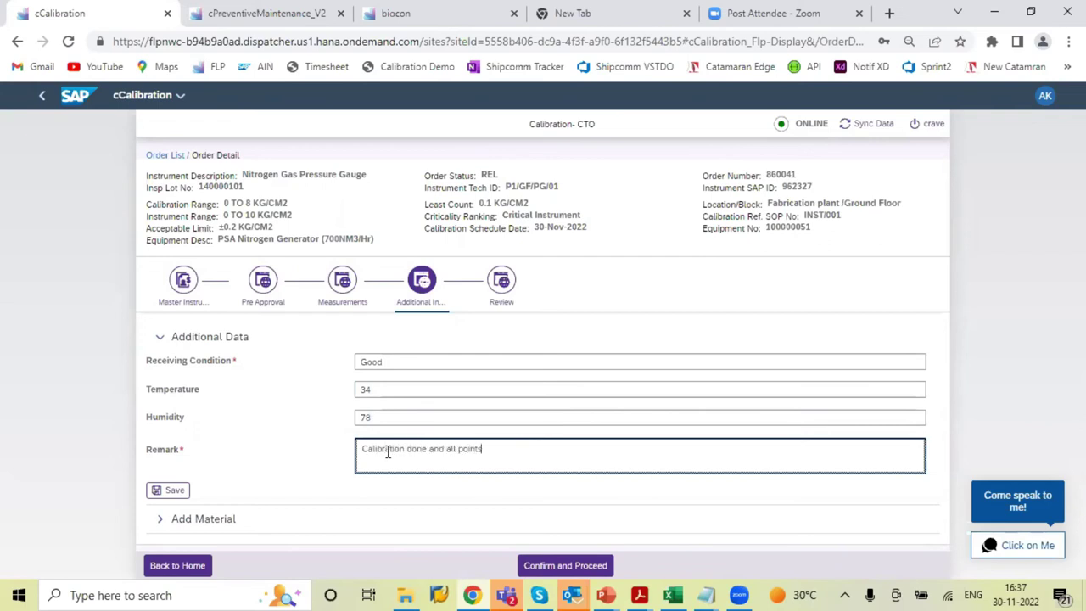
text( captured .)
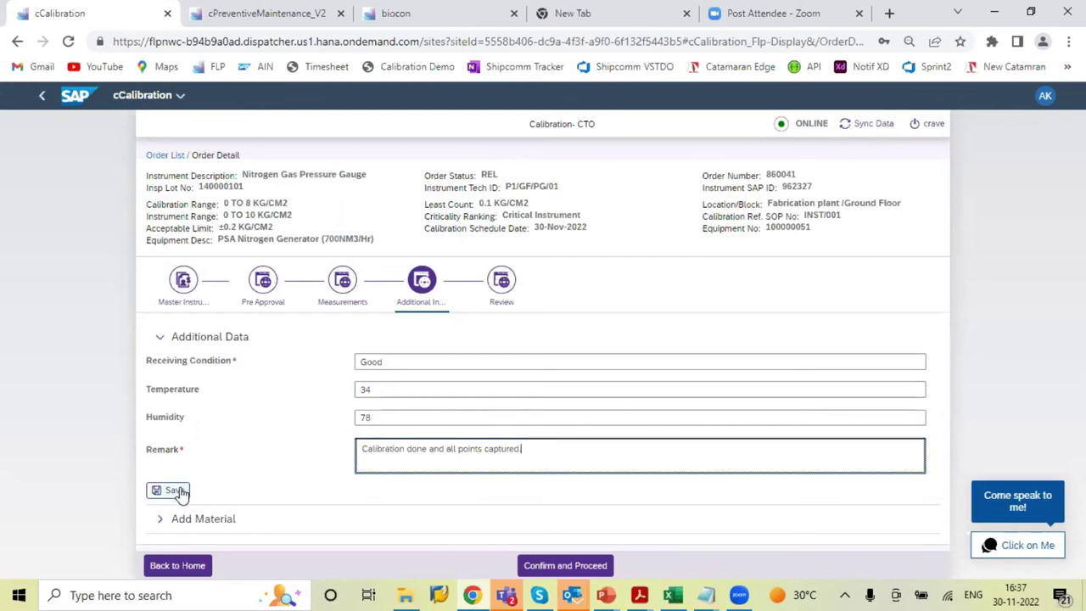
click(169, 490)
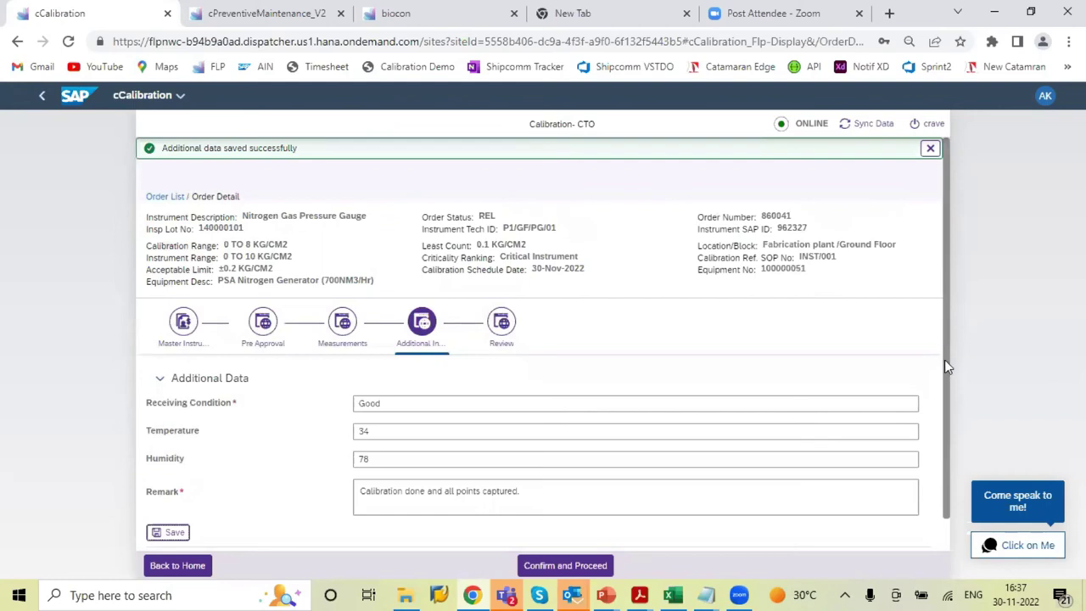
scroll(944, 360, down, 1)
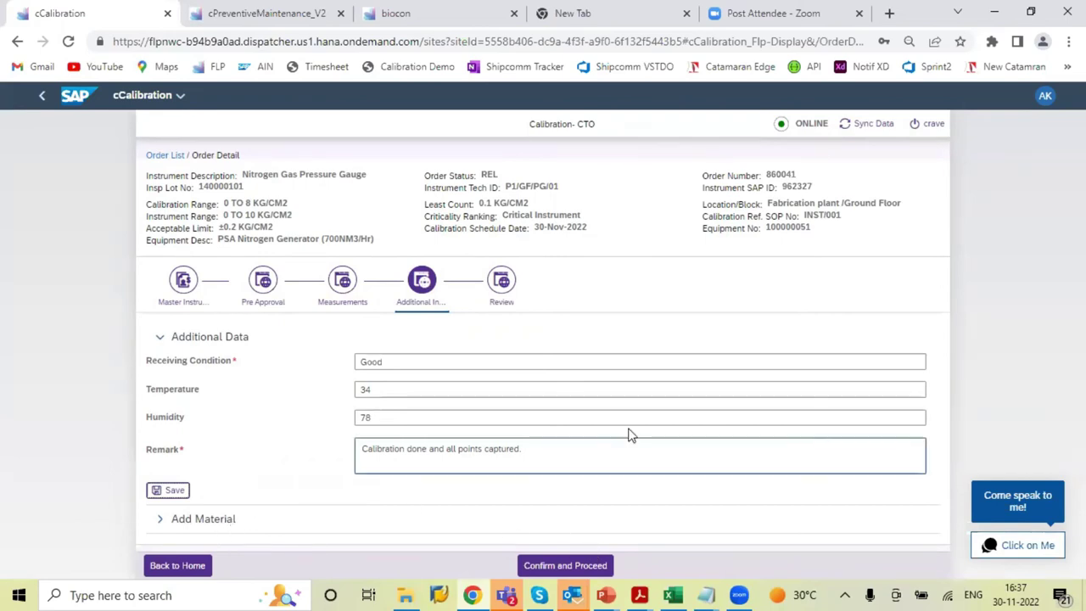
Confirm order 860041 to CNF, recheck the saved measurements, and open the Checked By Engineer sign-off
click(584, 567)
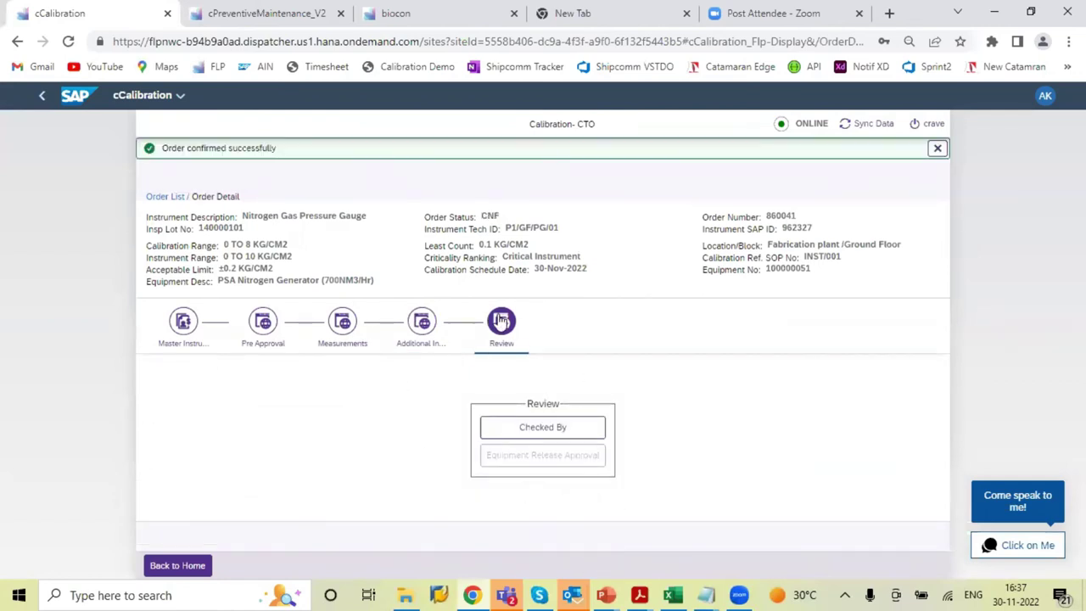
click(340, 333)
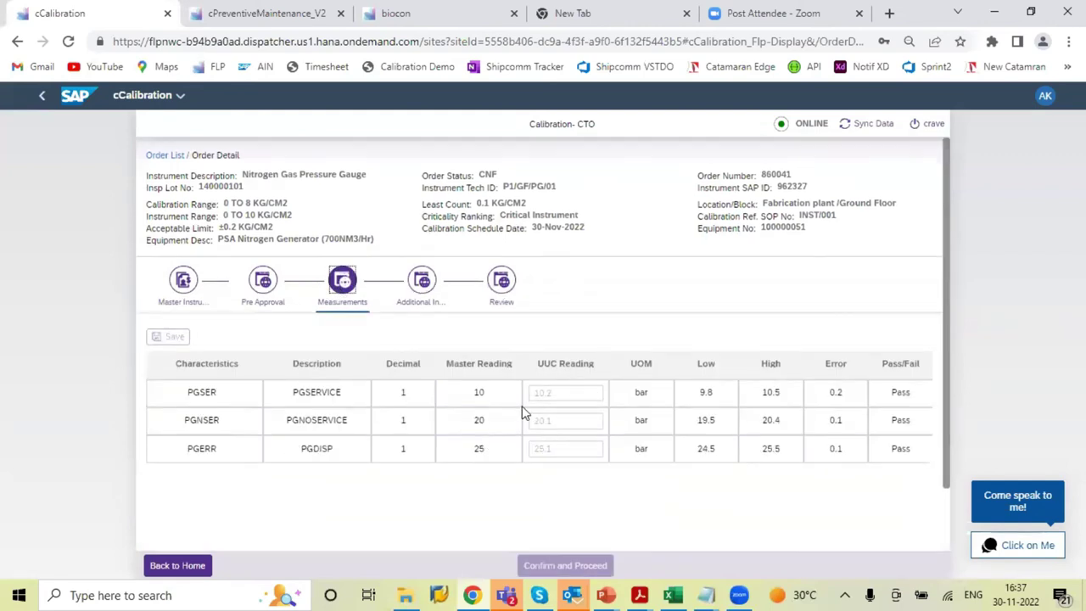
click(513, 287)
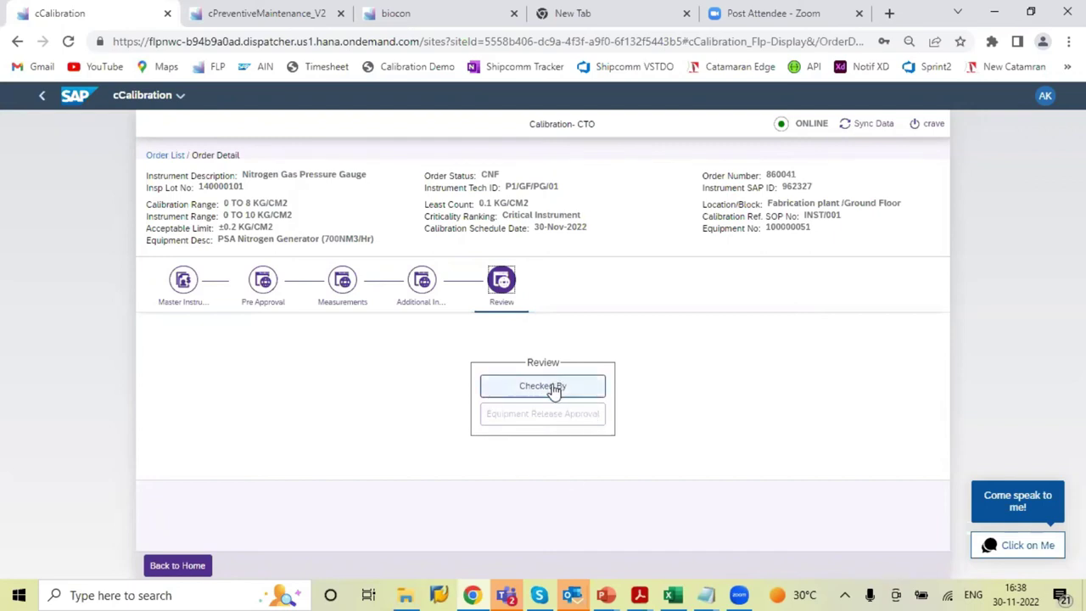
click(553, 388)
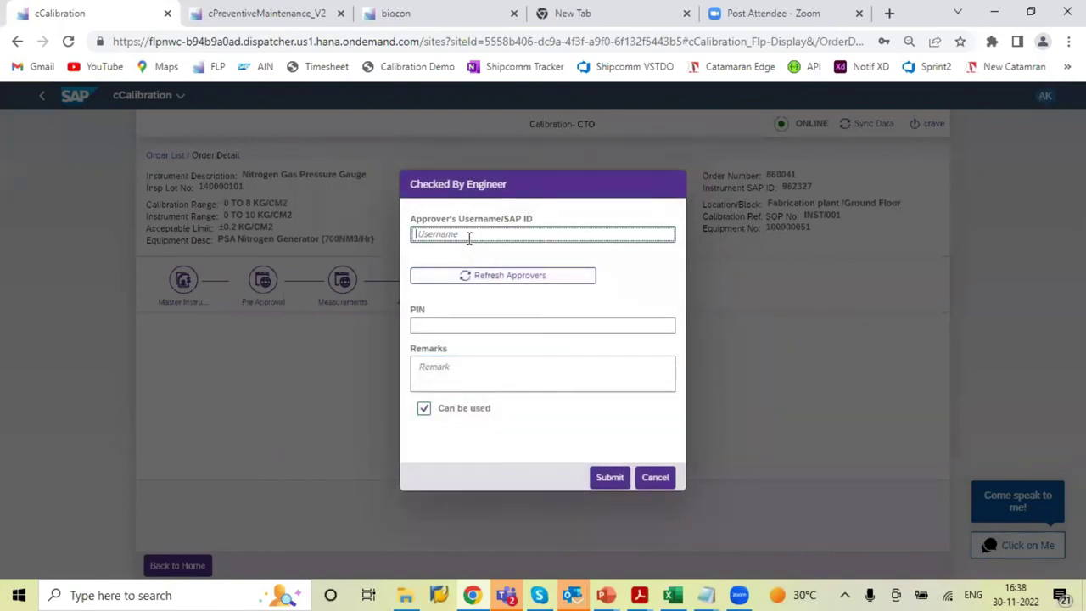
Enter the approver's username and PIN, add remark 'Checked and instrument can be used', and submit
text(ASHISHS)
click(468, 326)
click(469, 326)
text(1234)
click(465, 366)
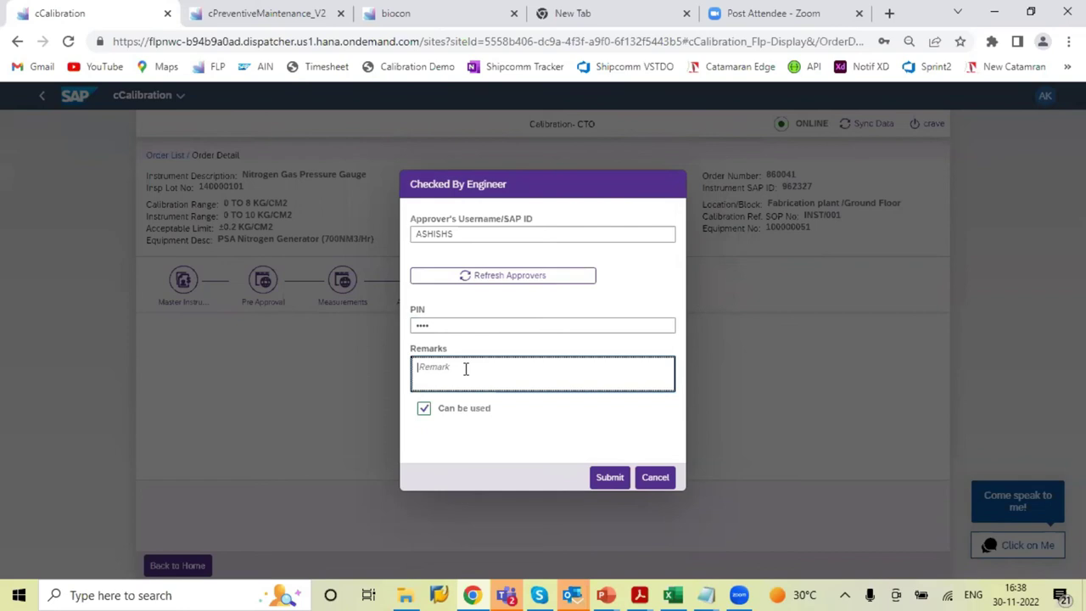
text(Checked)
text(an)
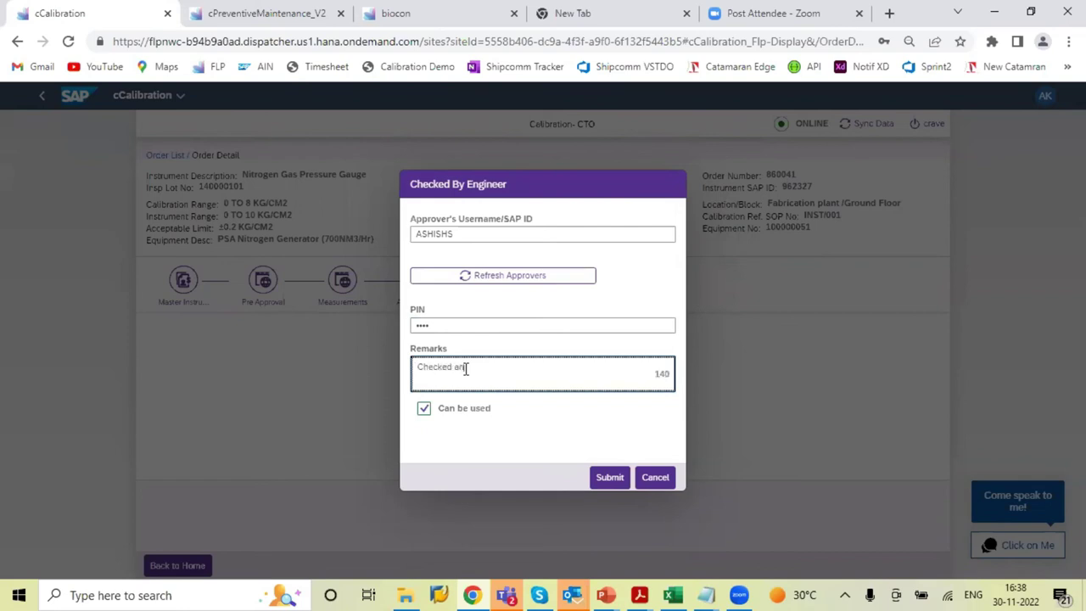
text(d instrument can be used)
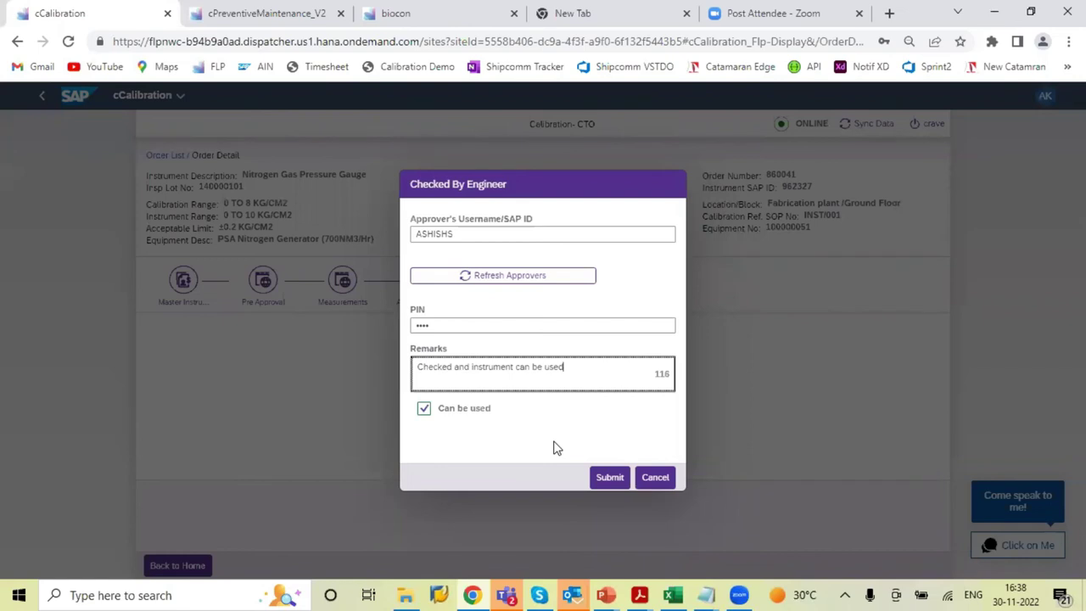
click(614, 485)
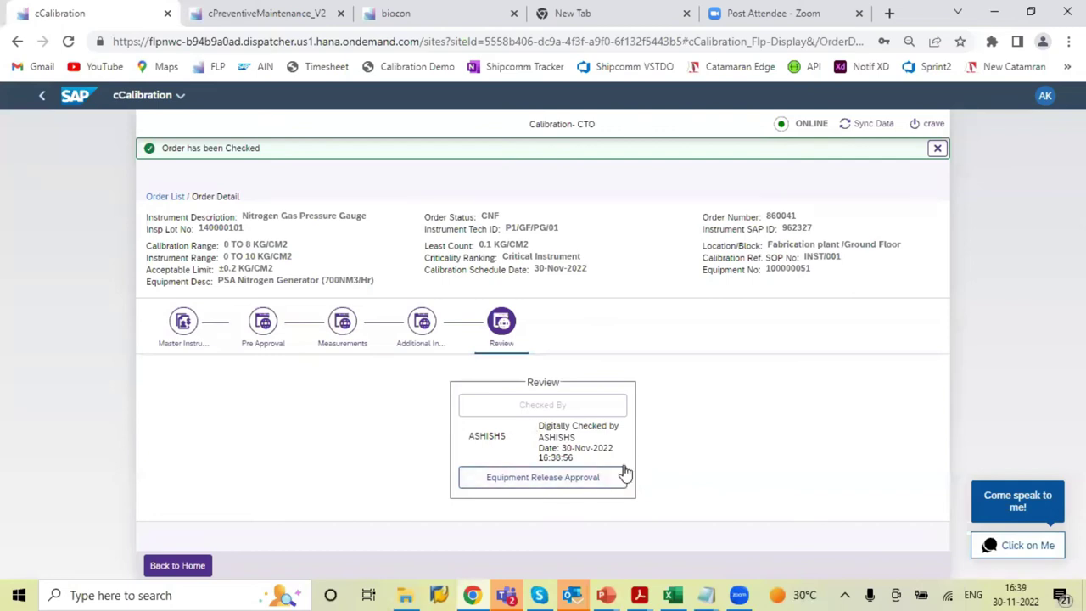
Submit the equipment release approval with approver username, PIN and remark 'Calibration activity reviewed'
click(552, 442)
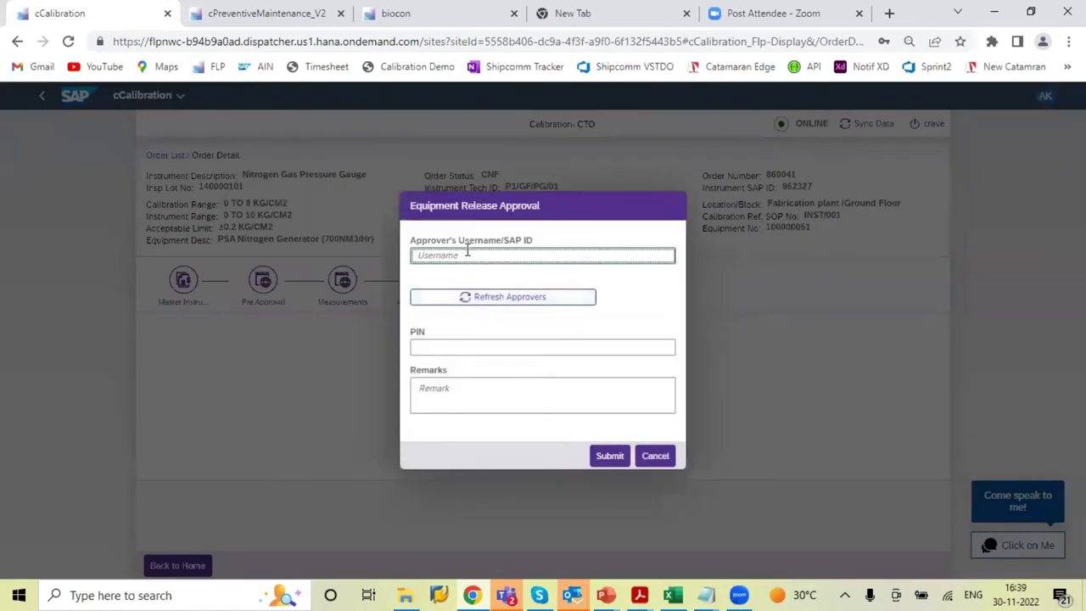
text(MURALI)
click(435, 347)
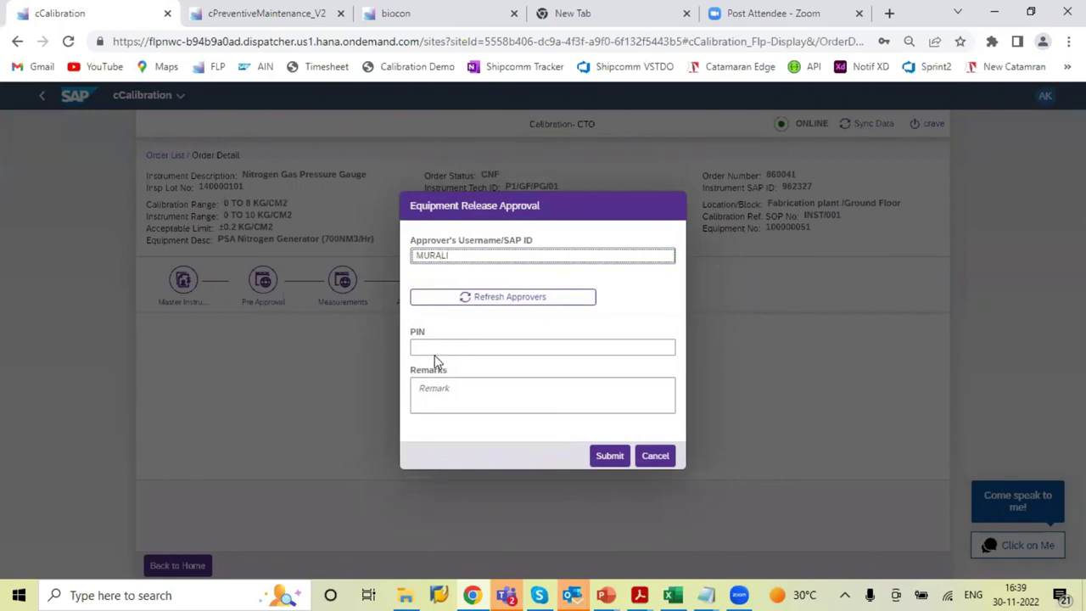
text(1234)
key(Tab)
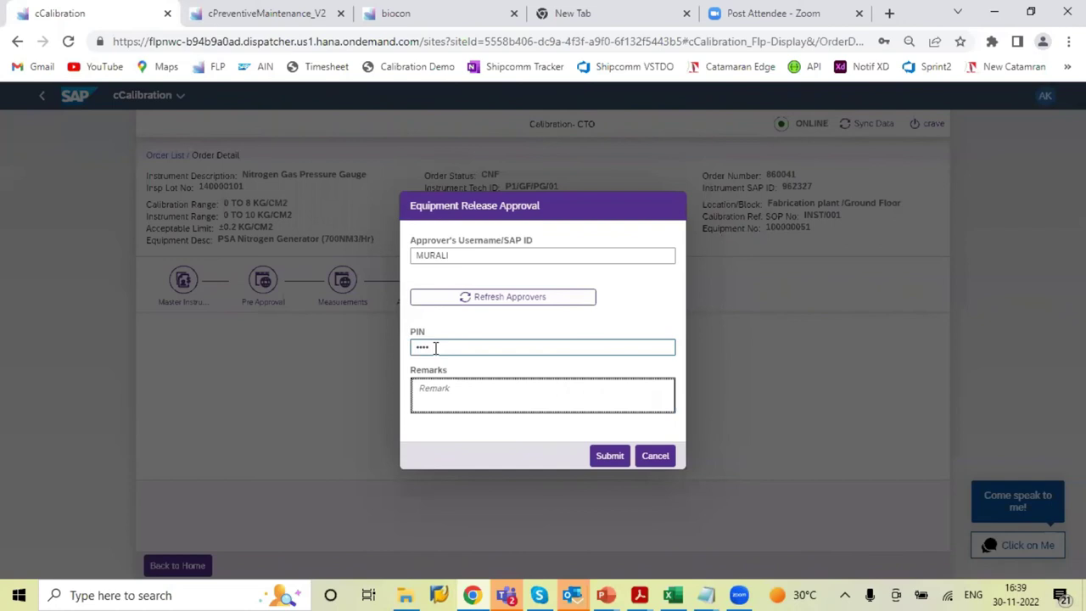
text(Calibration activity a)
text(eviewed)
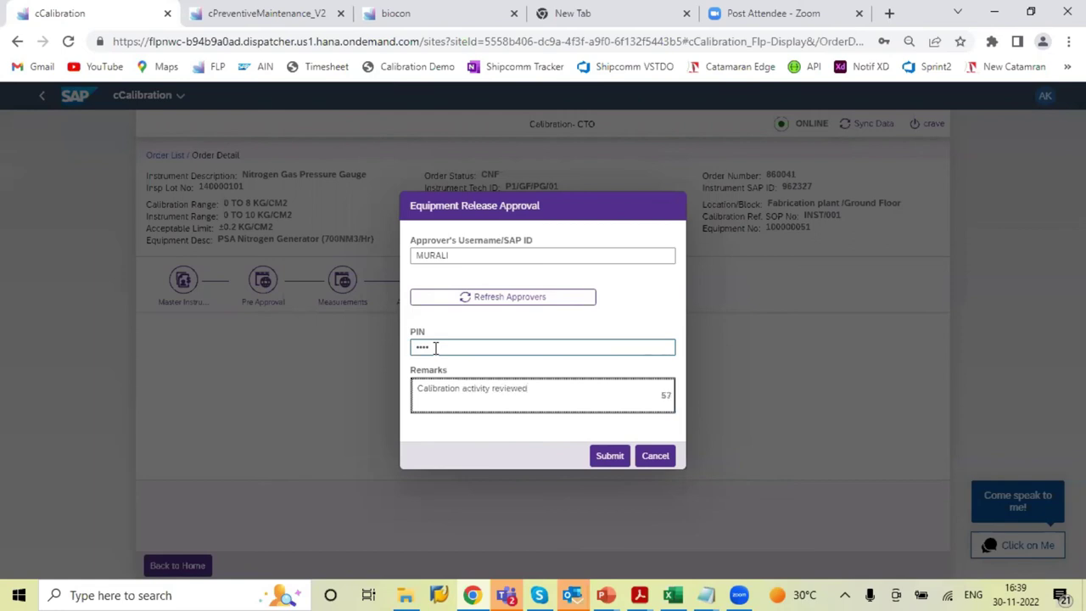
click(611, 457)
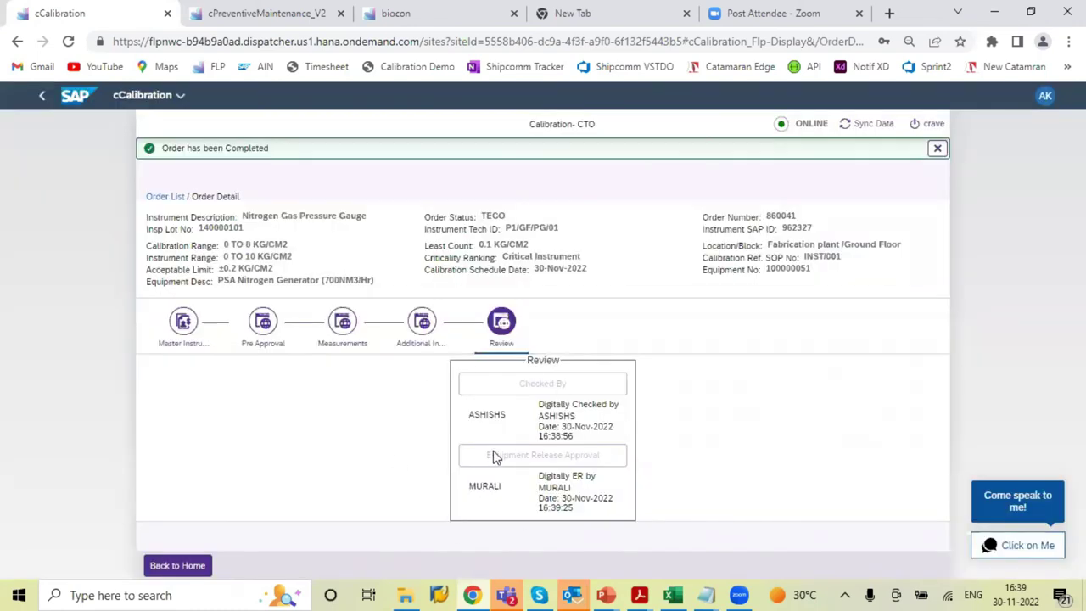
Sync order 860041's data with the backend and acknowledge the success message
click(863, 125)
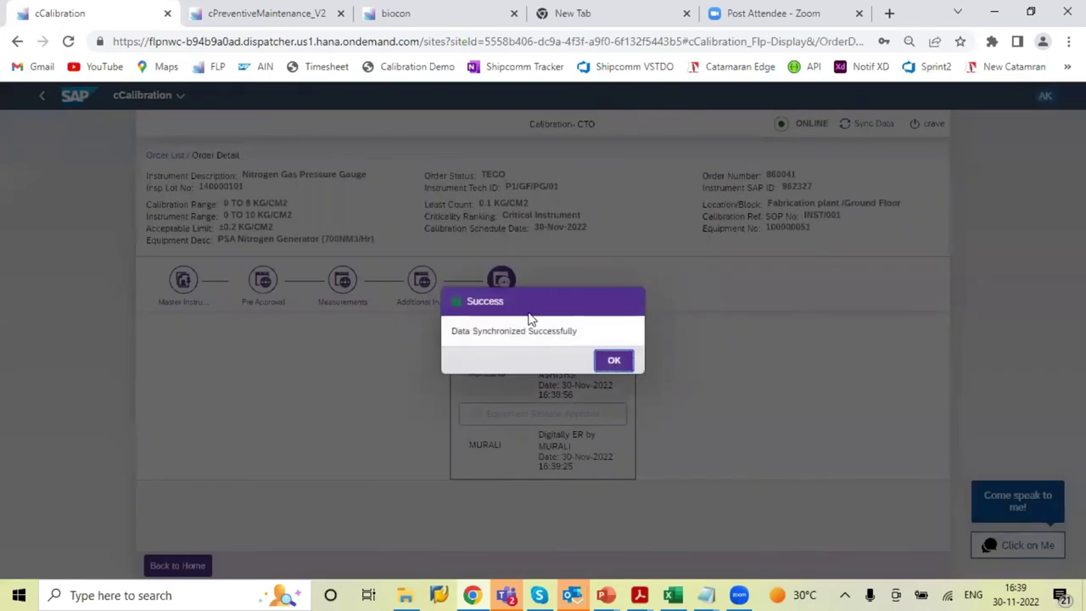
click(623, 363)
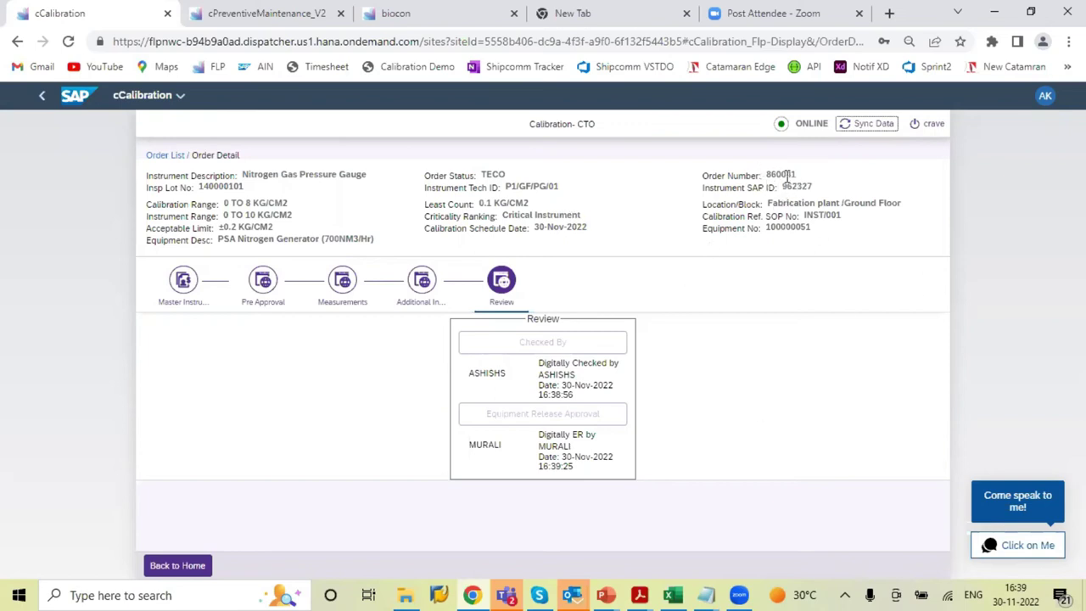
Switch to the Calibration Final Report PDF and scroll through both pages of details, results and signatures
mouse_move(643, 593)
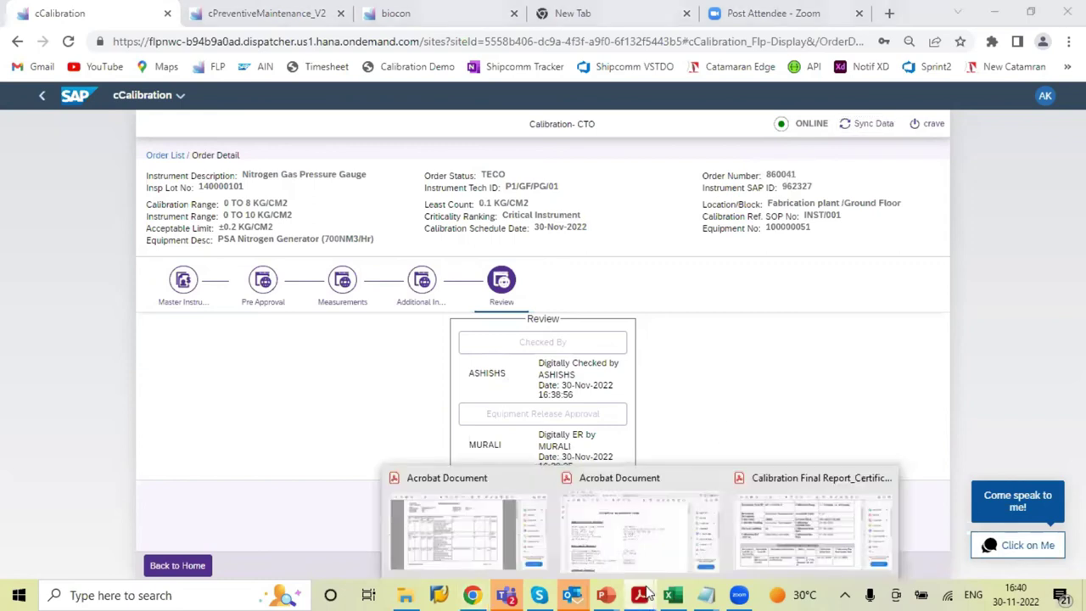
click(806, 526)
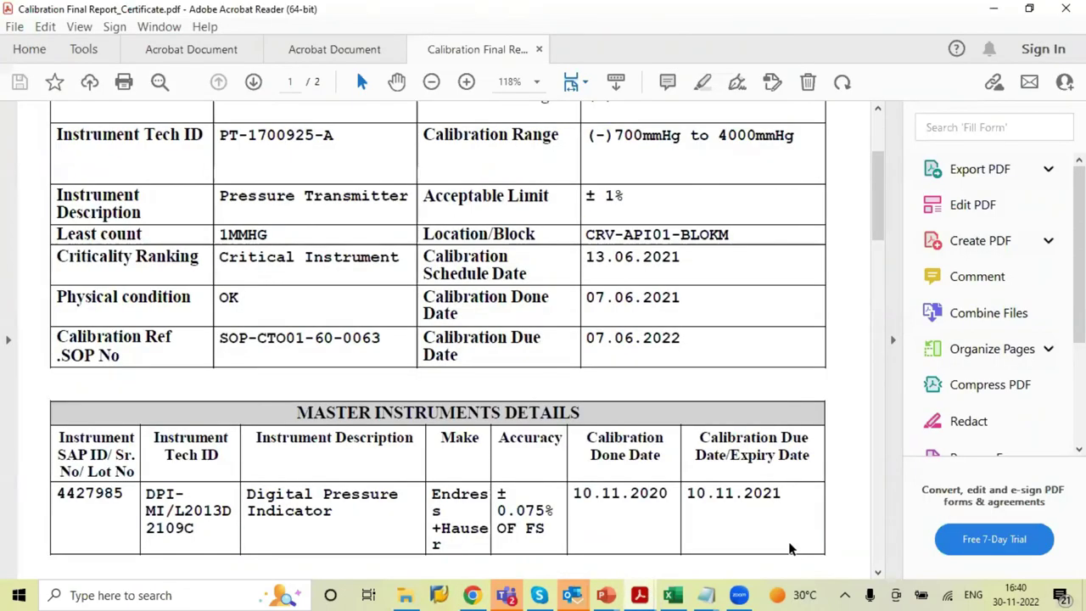
drag(879, 219, 879, 181)
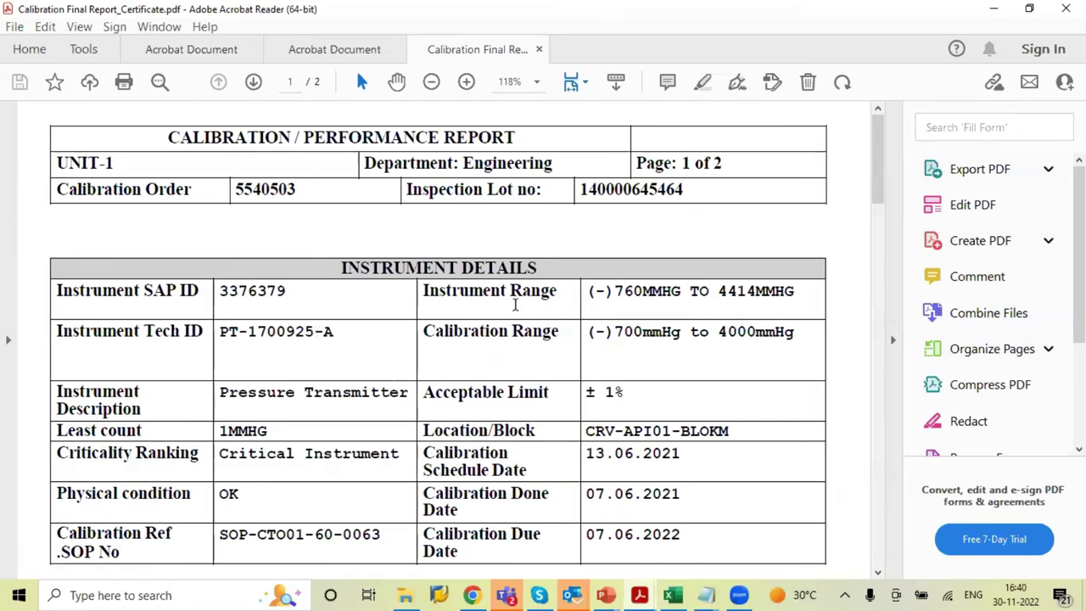
drag(876, 163, 877, 193)
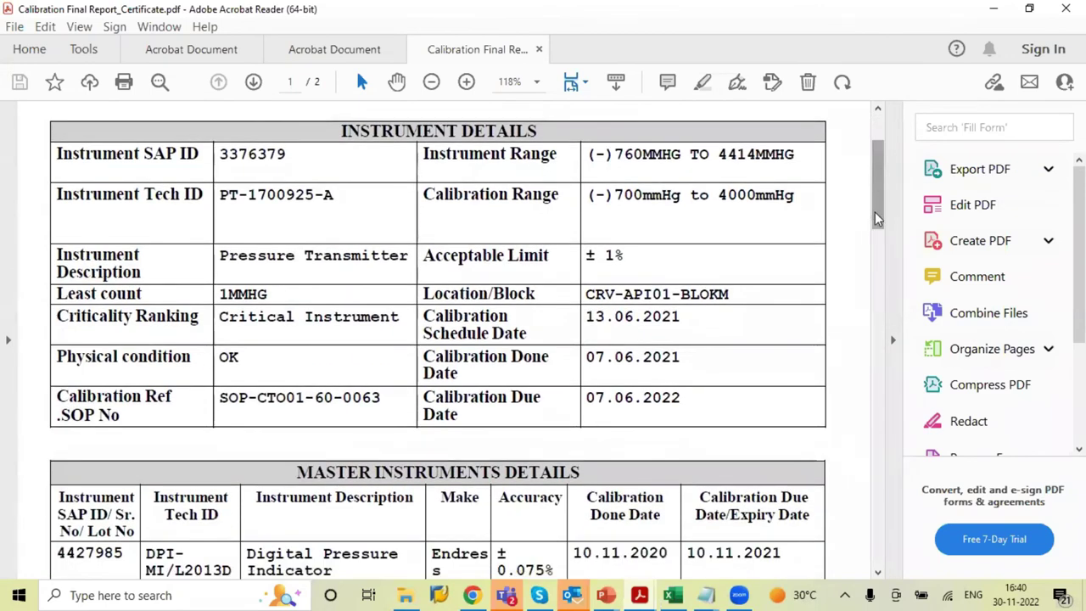
drag(883, 205, 880, 244)
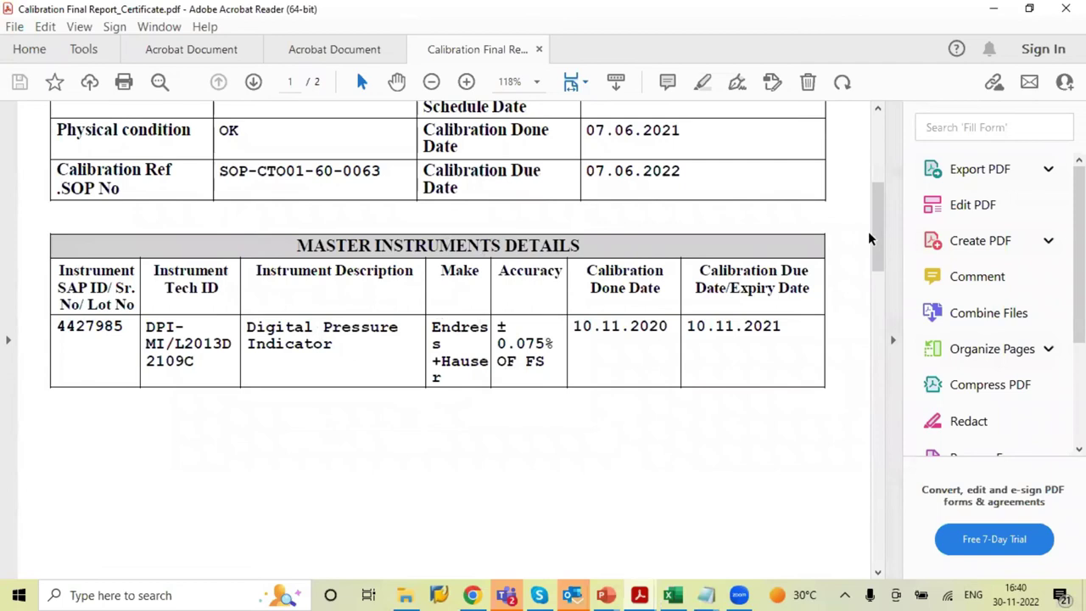
drag(877, 243, 878, 304)
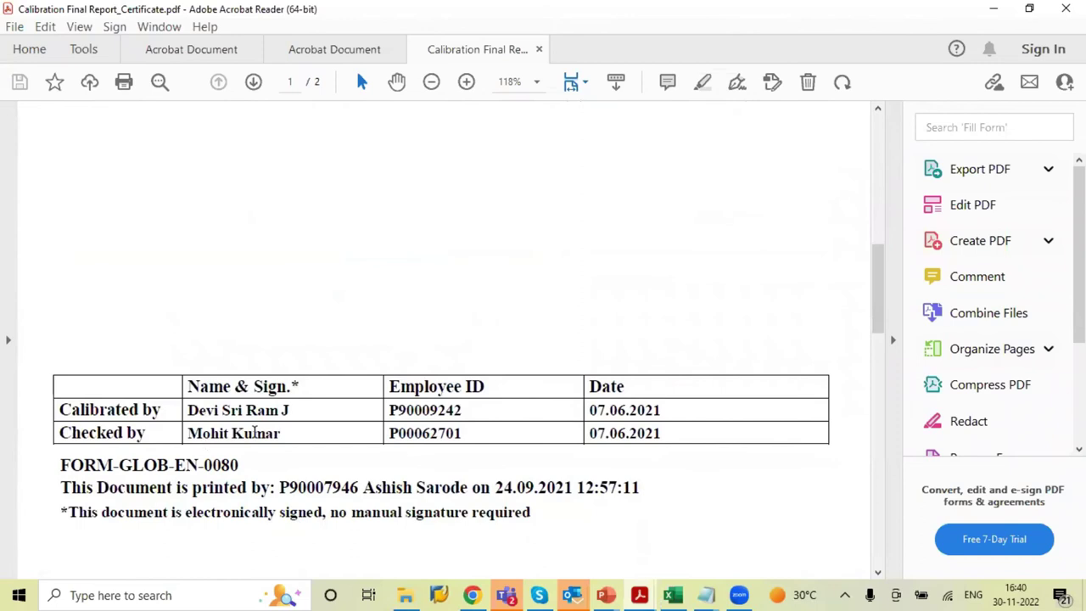
drag(874, 308, 879, 413)
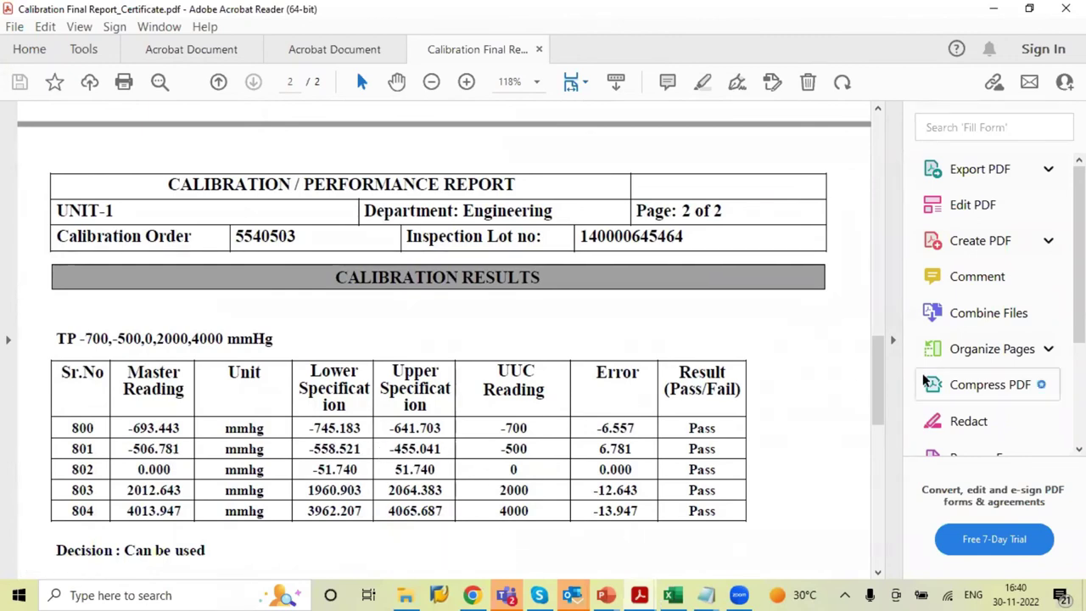
drag(879, 377, 877, 422)
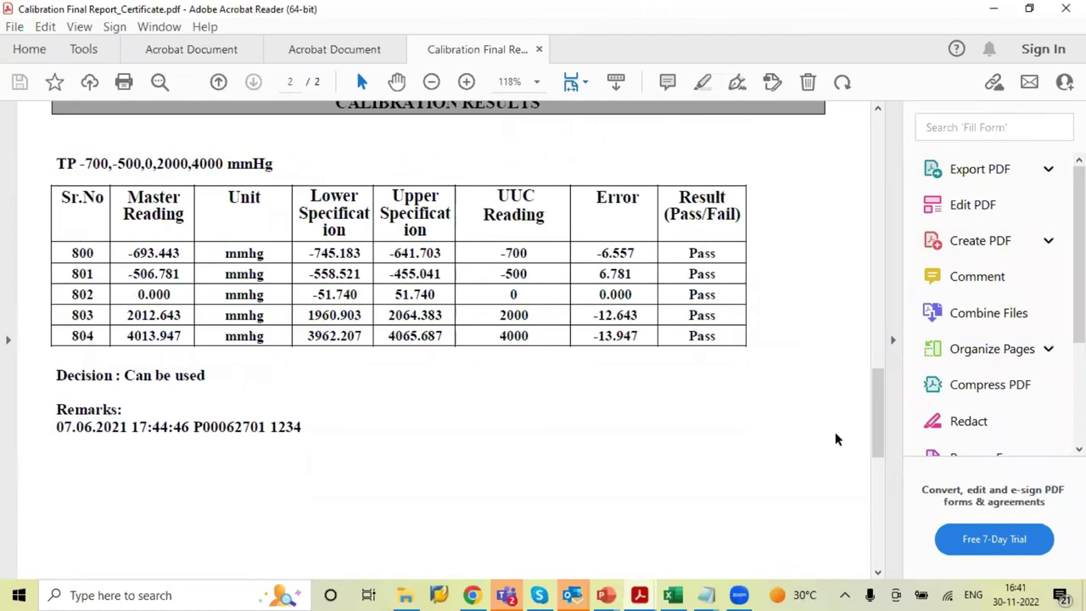
drag(880, 440, 888, 537)
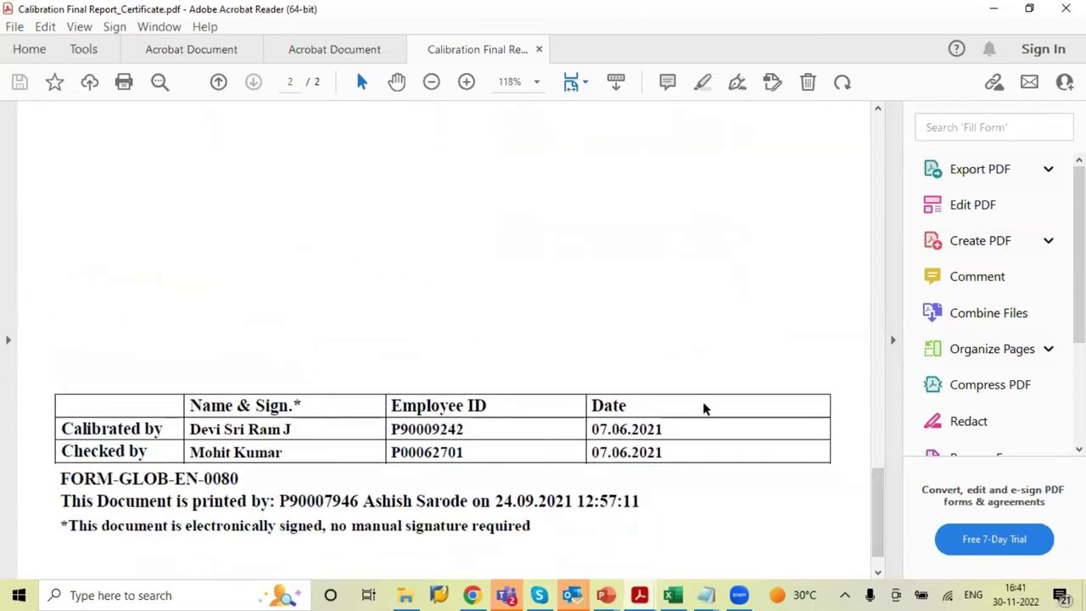
drag(881, 509, 885, 213)
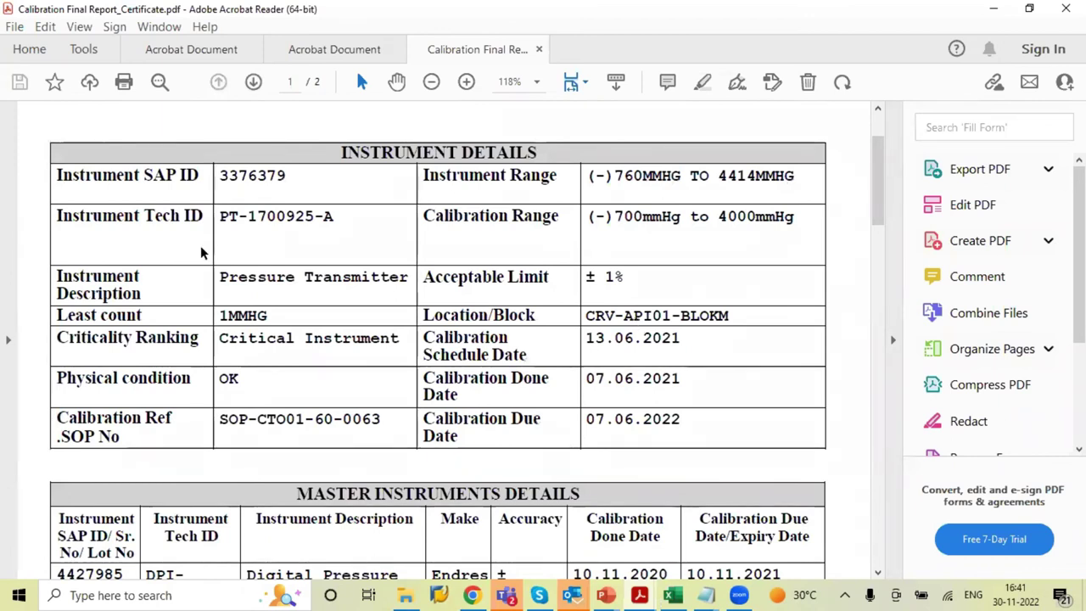
View the Equipment Maintenance History PDF zoomed in, then the Preventive Maintenance Order PDF, then return to the browser
click(147, 49)
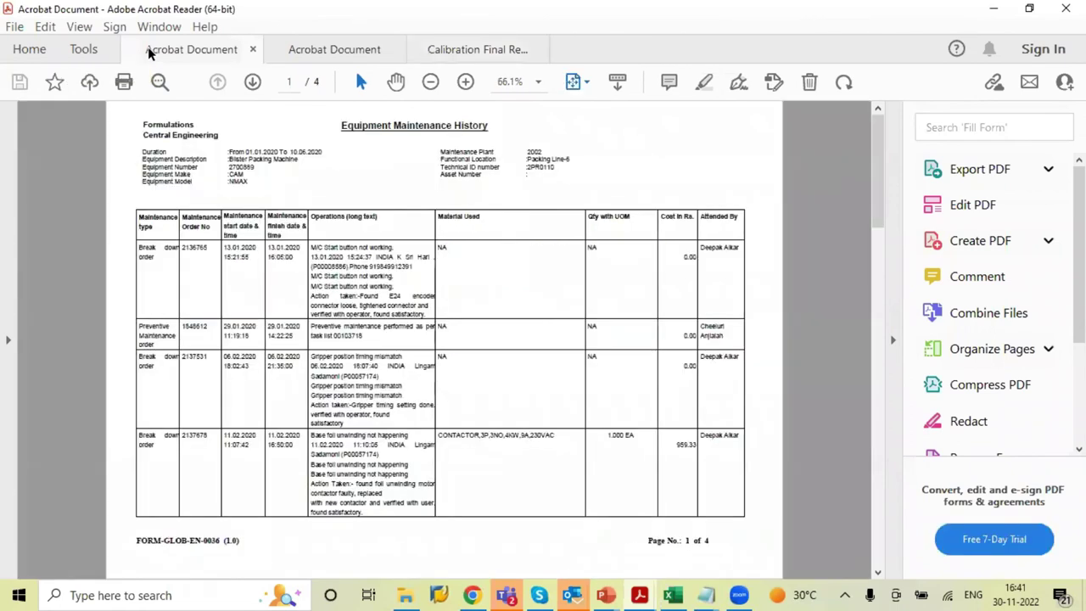
click(466, 82)
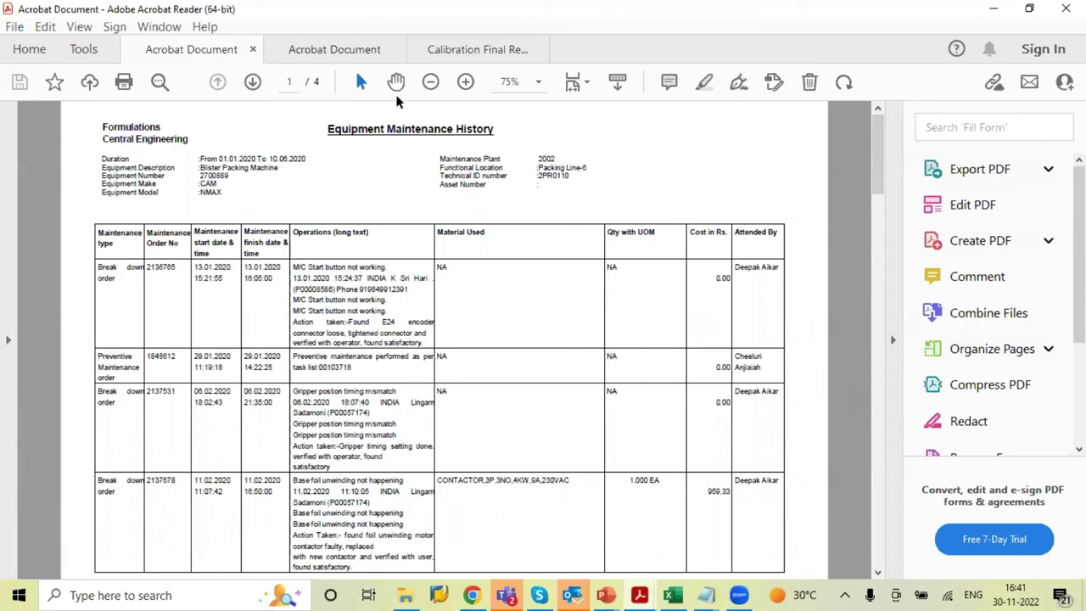
click(378, 56)
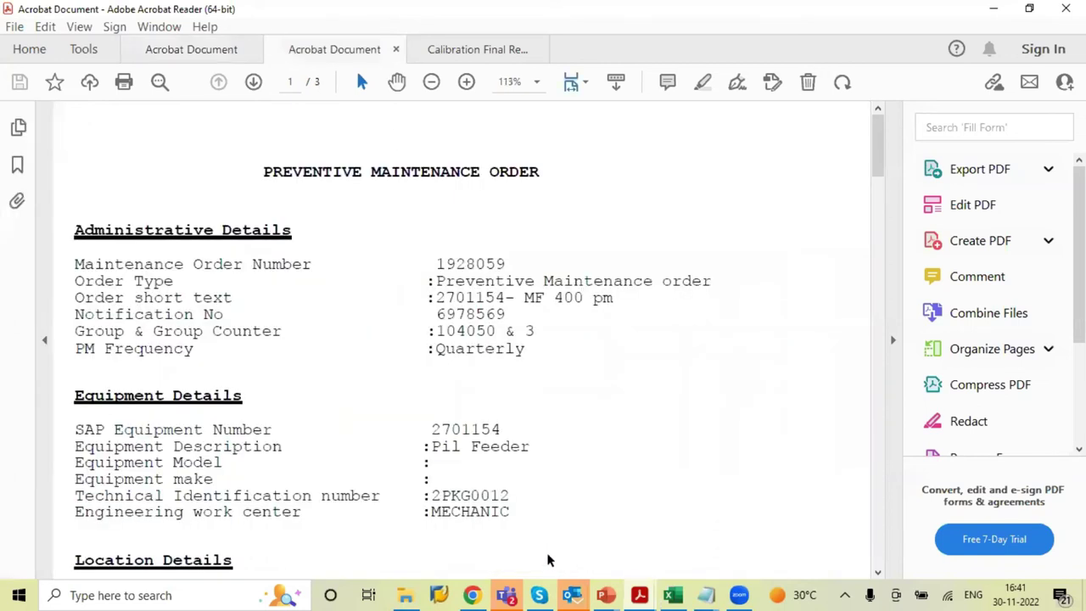
mouse_move(478, 594)
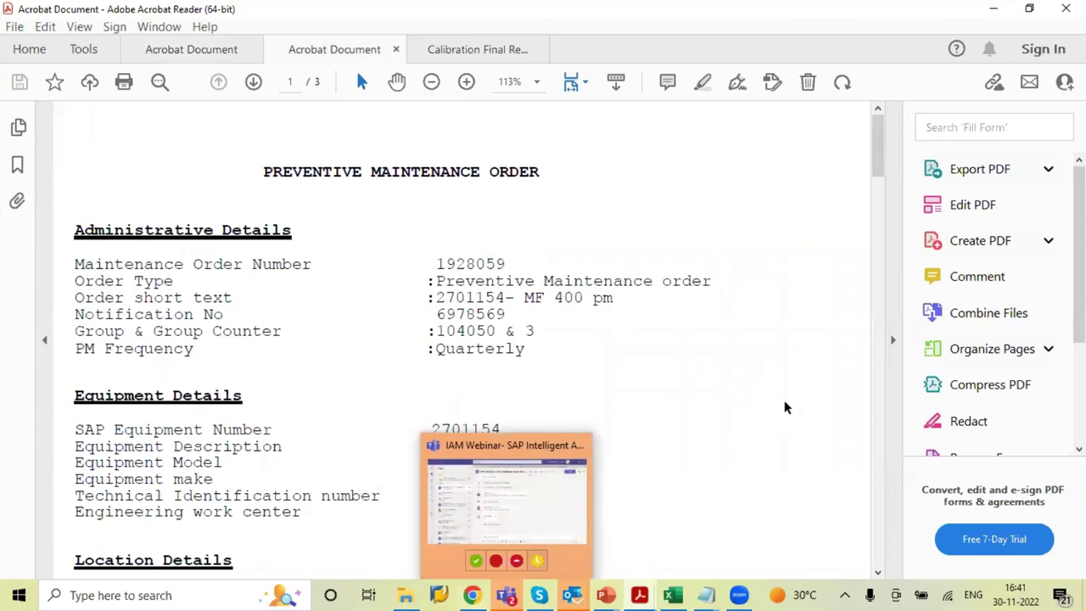
click(475, 594)
Go to the launchpad home, open the Planning Dashboard, and launch cMaintainance from Work Execution
click(170, 95)
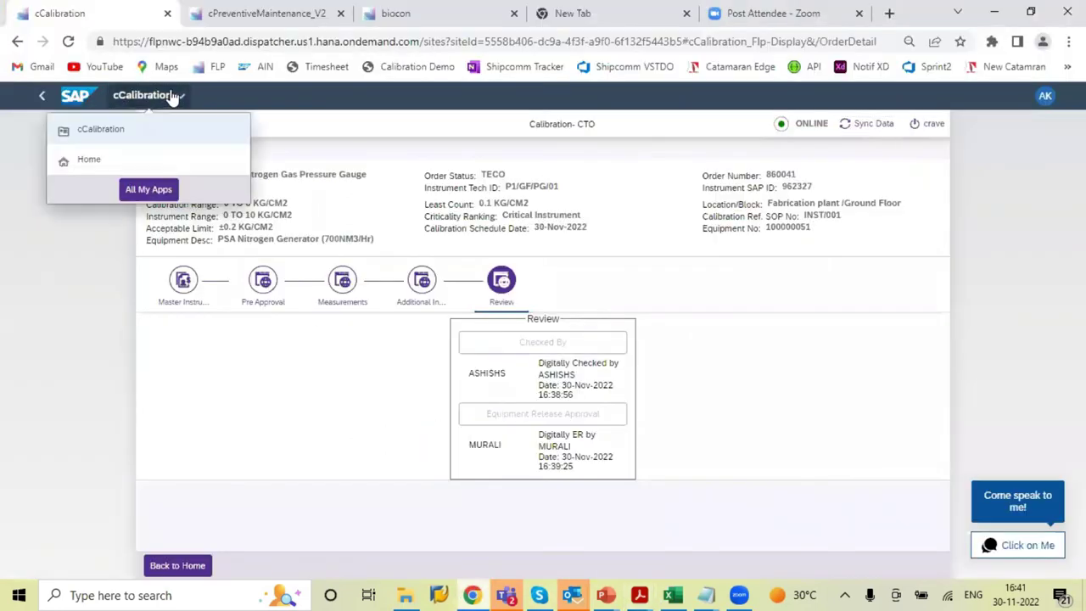
click(97, 169)
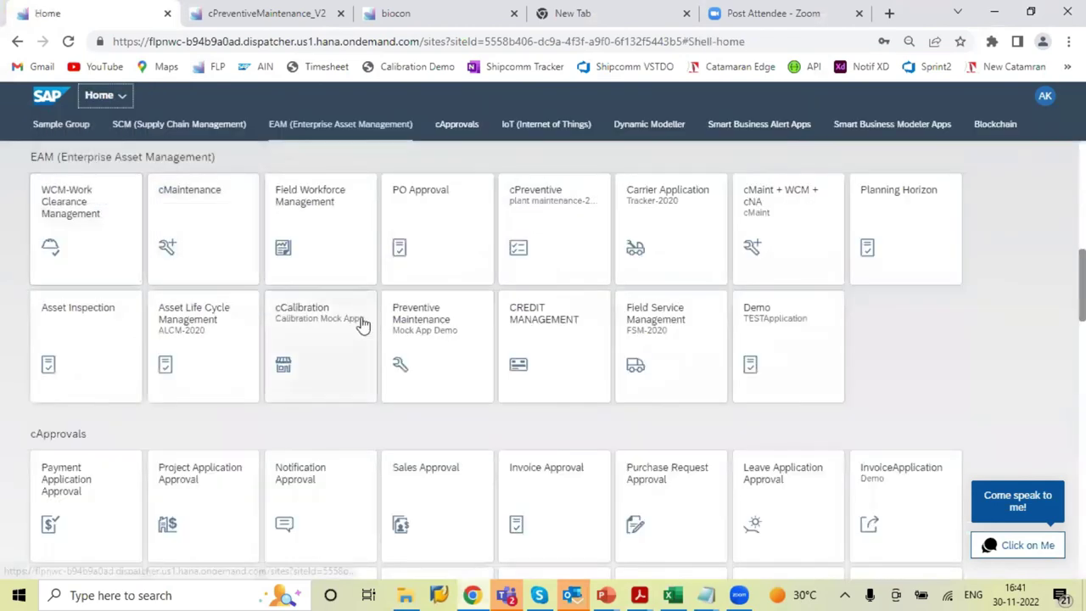
click(301, 228)
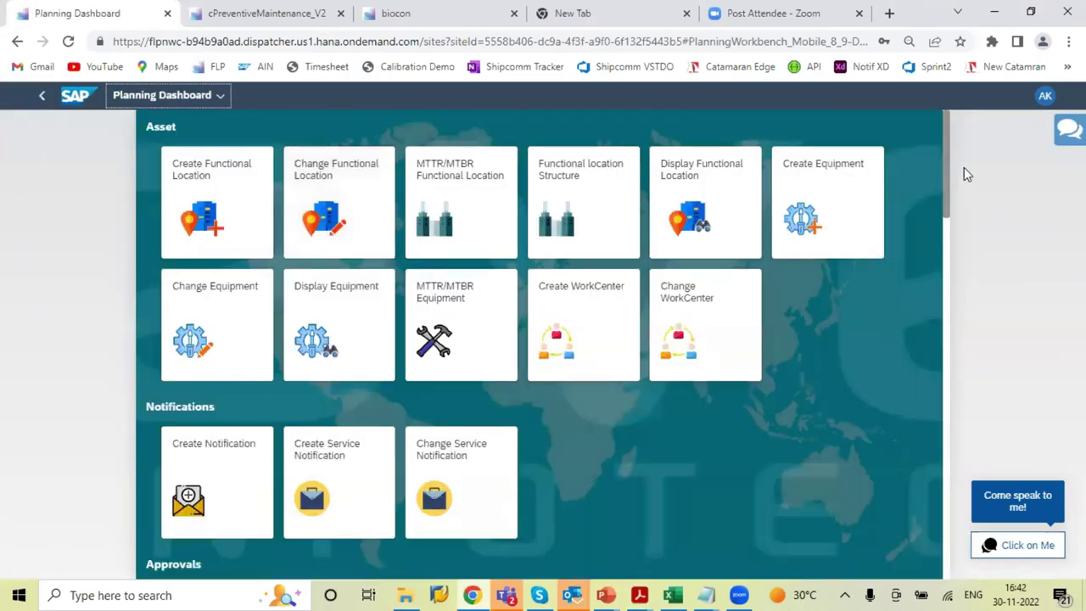
drag(945, 172, 945, 287)
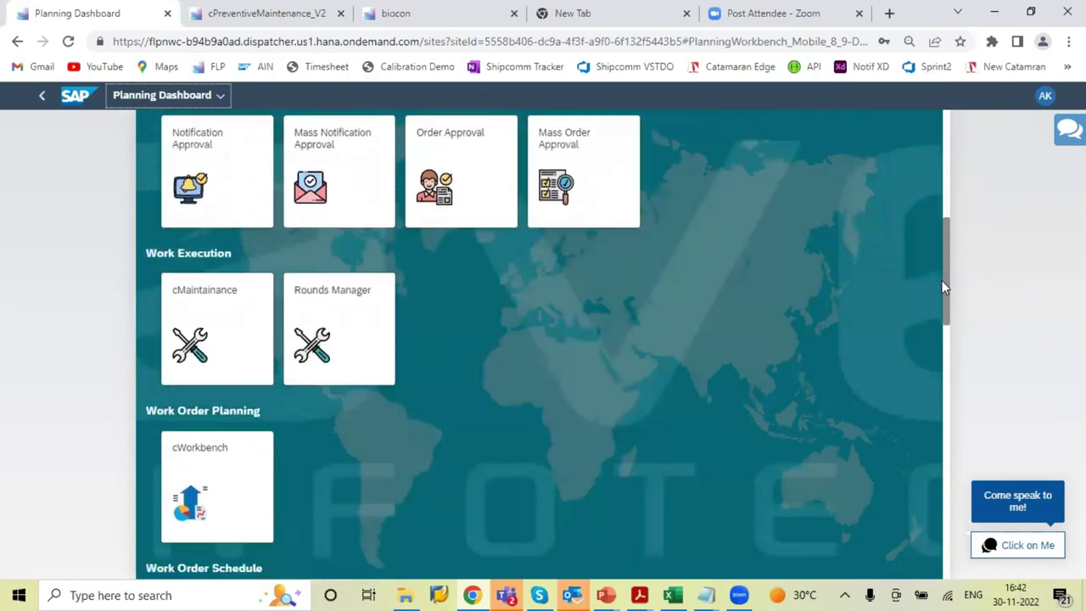
click(193, 329)
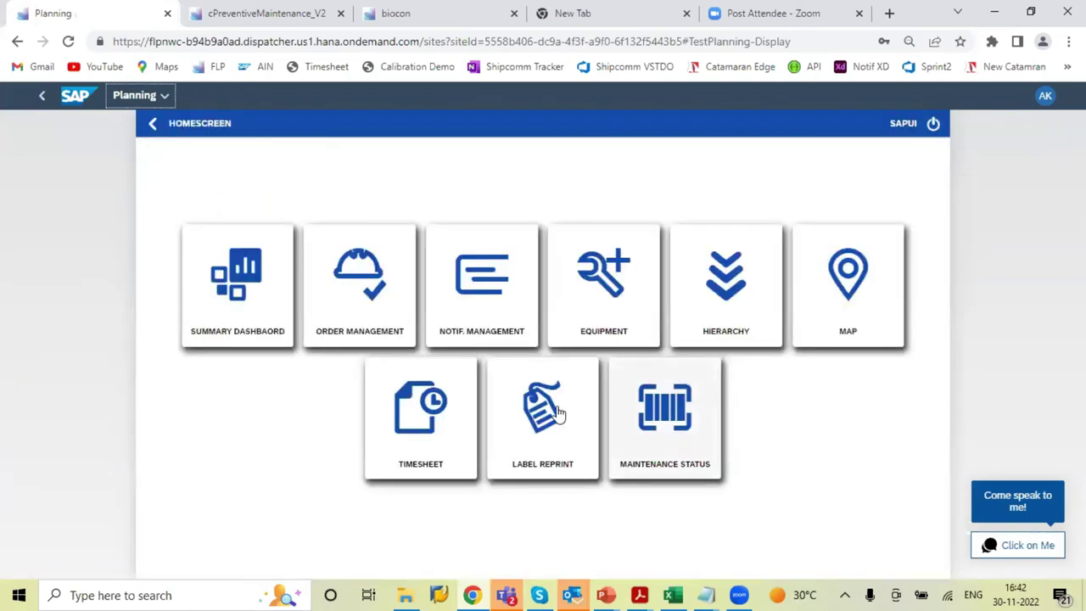
Open the location hierarchy and select Crave Pharmaceutical Limited (CPL) as functional location
click(720, 332)
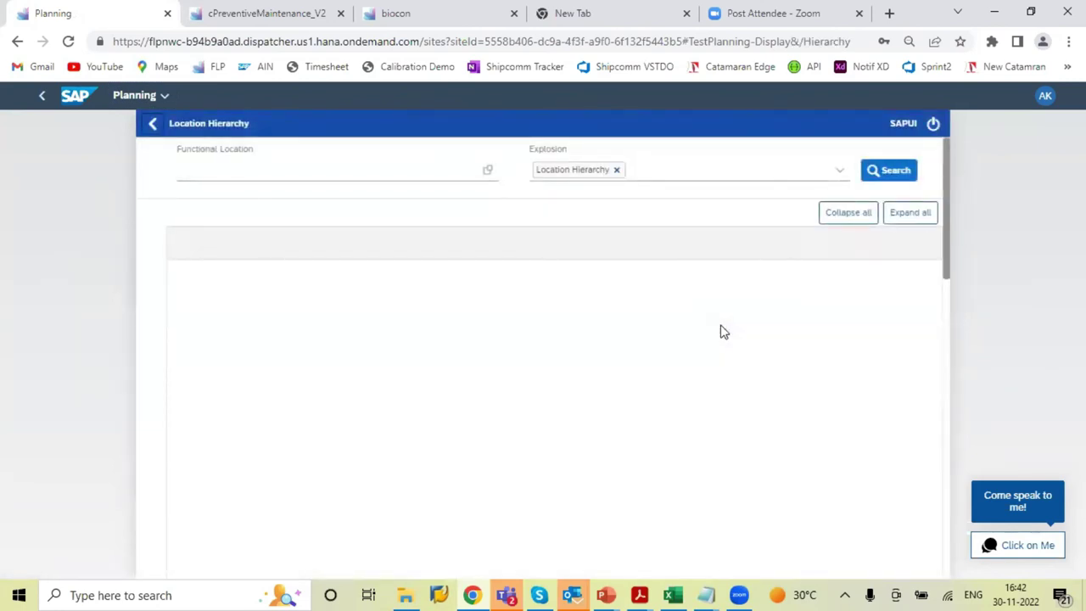
click(487, 173)
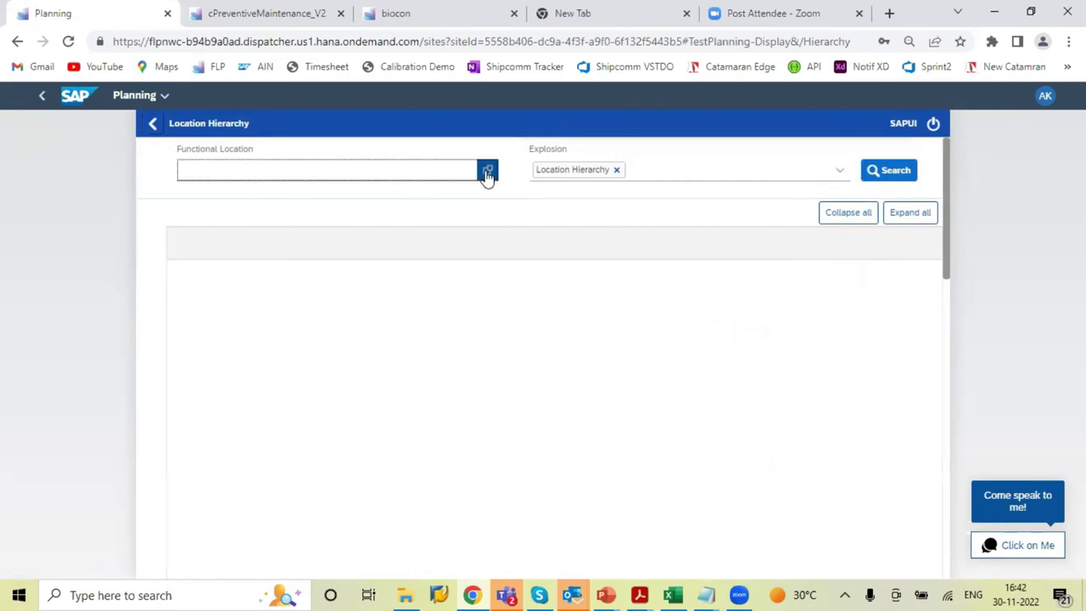
click(487, 138)
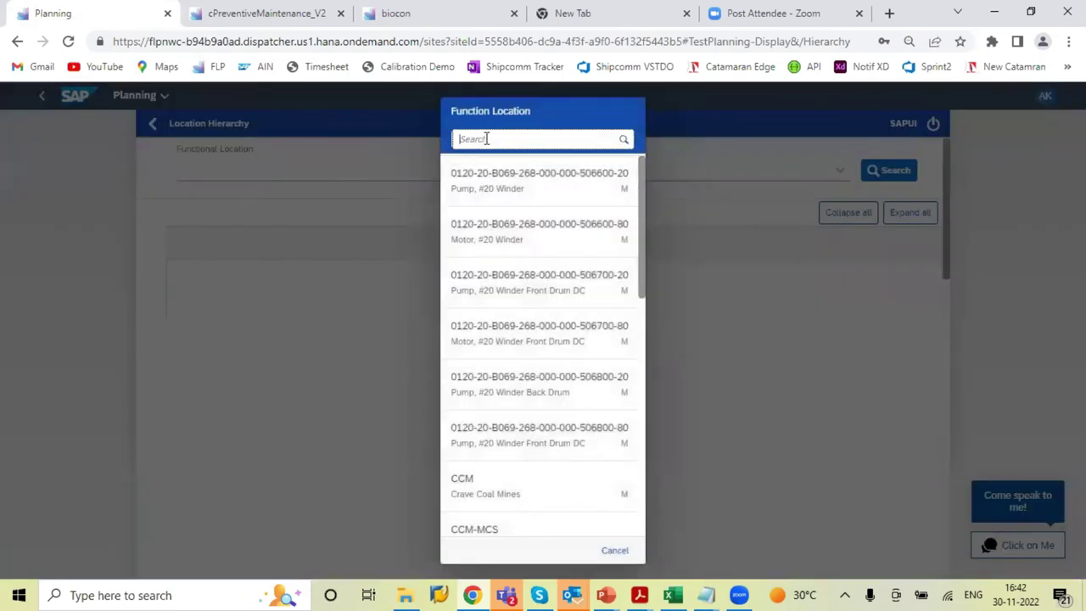
text(c)
click(487, 195)
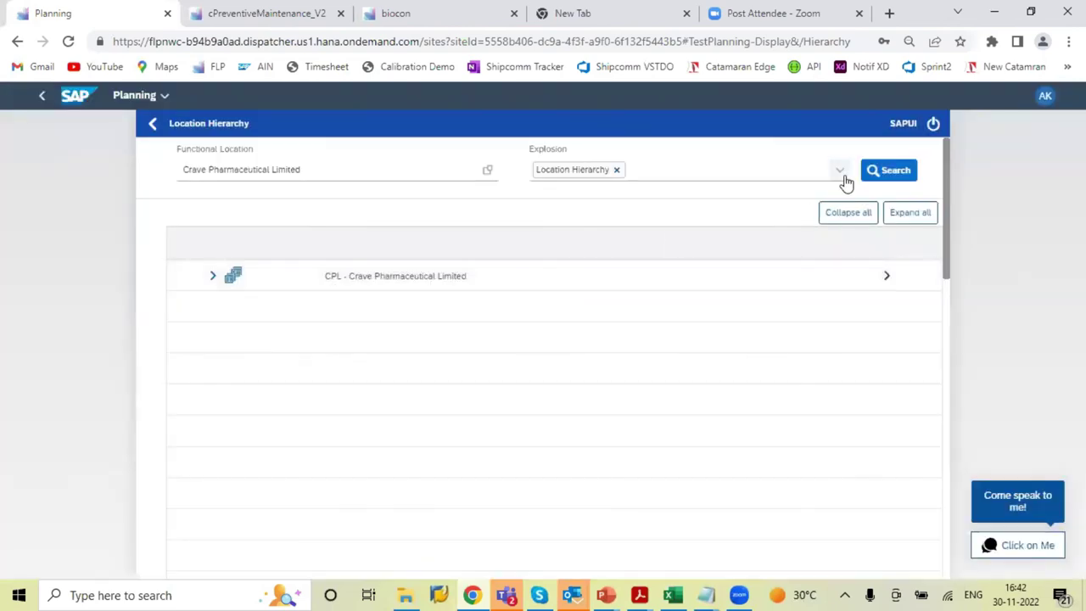
Add the equipment hierarchy, search, expand all, and create a notification for 10000166 - Pump Quartenary
click(841, 177)
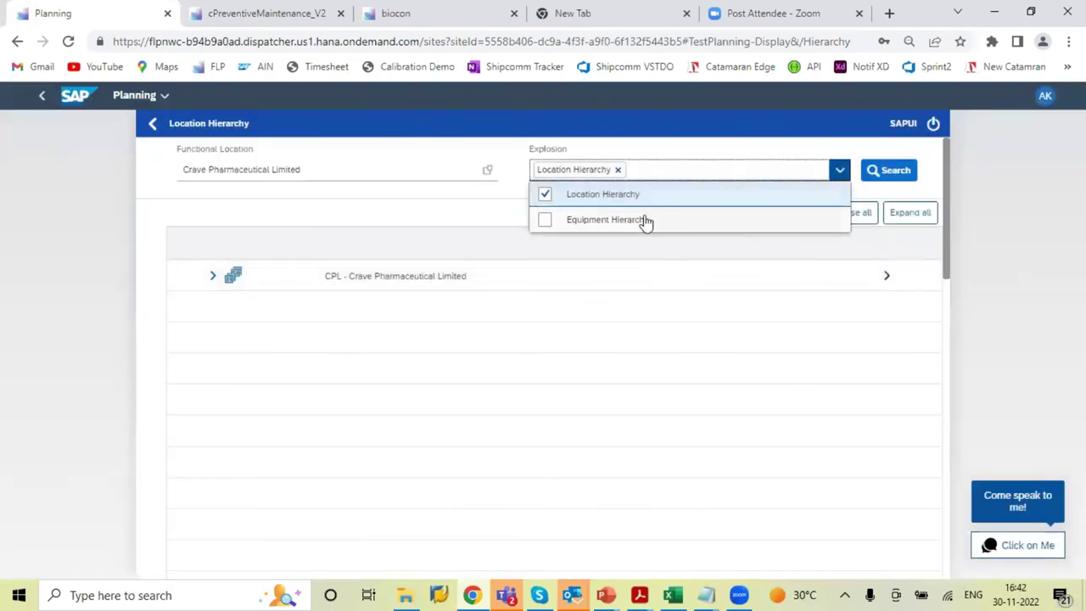
click(544, 220)
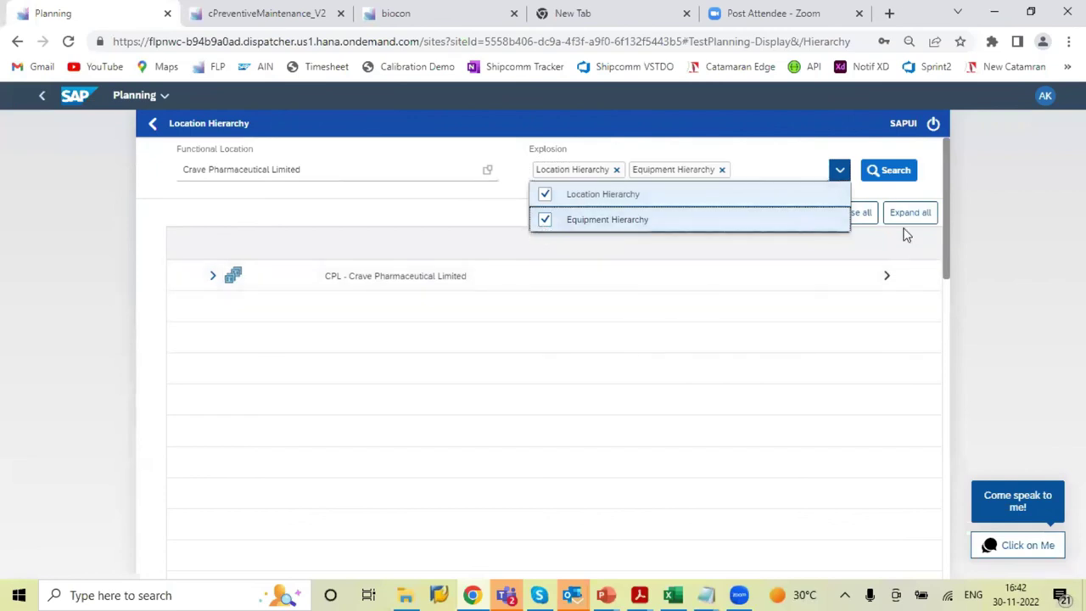
click(882, 173)
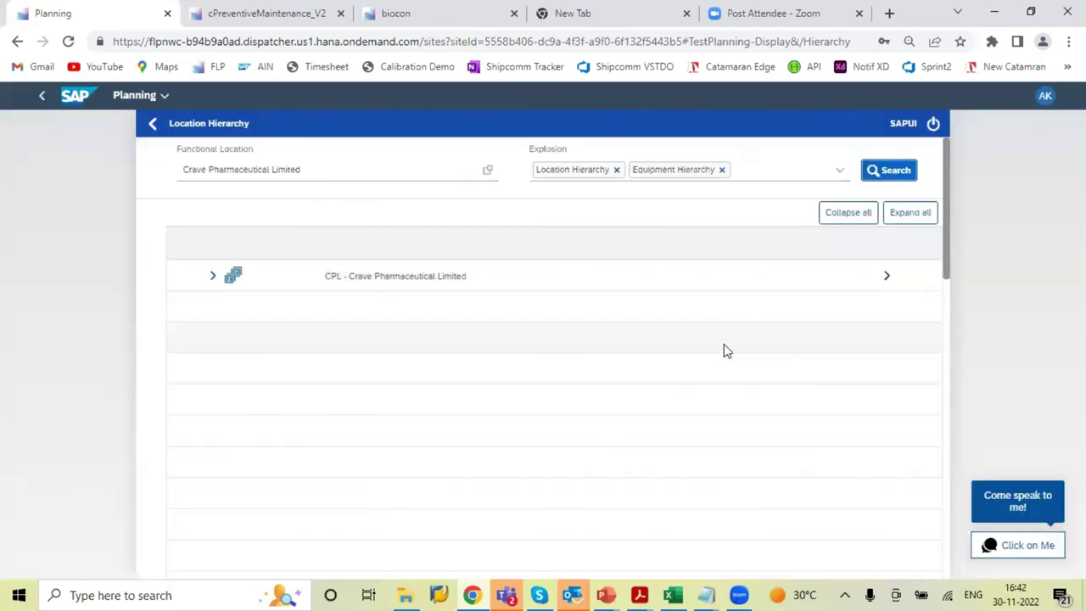
click(901, 218)
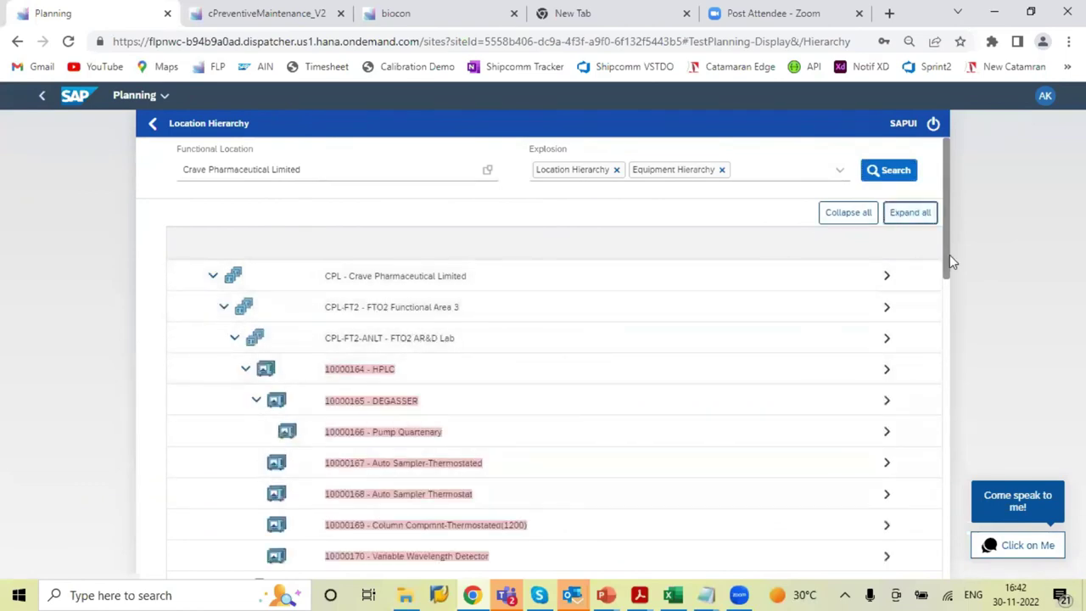
drag(945, 255, 944, 282)
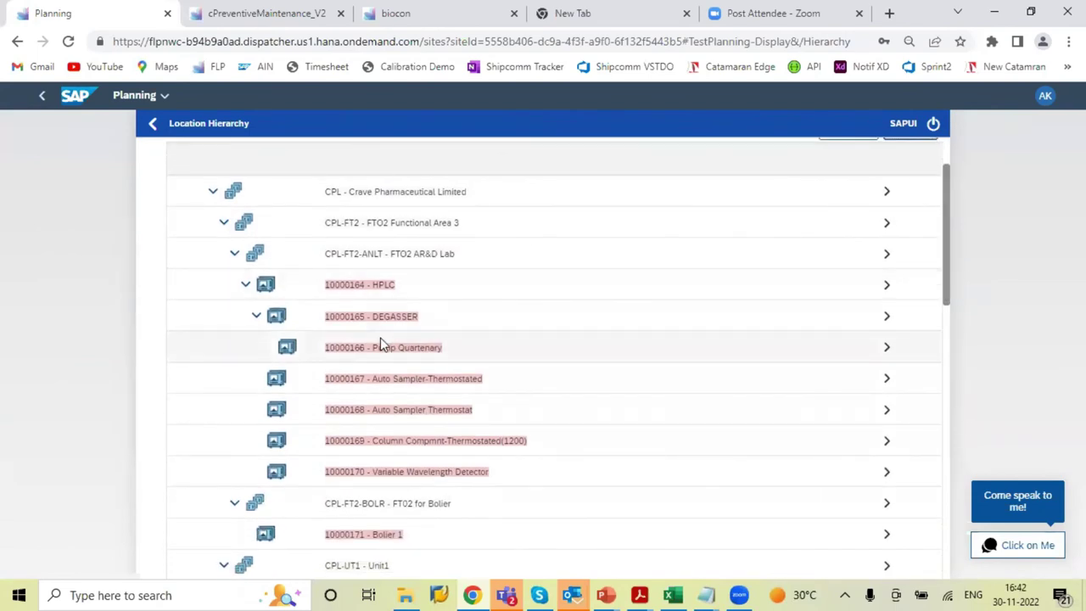
click(887, 351)
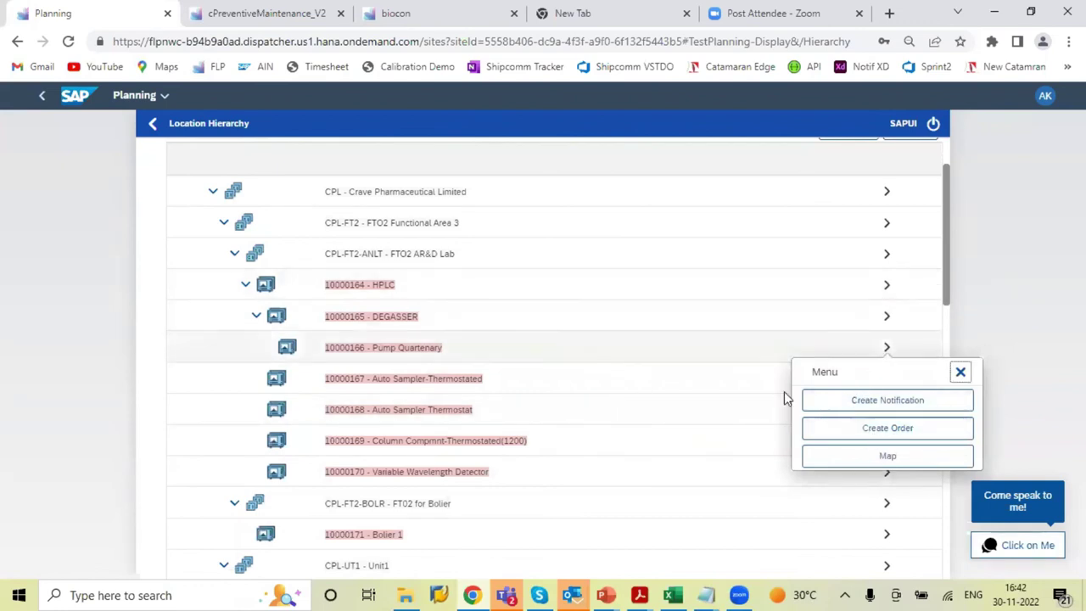
click(891, 405)
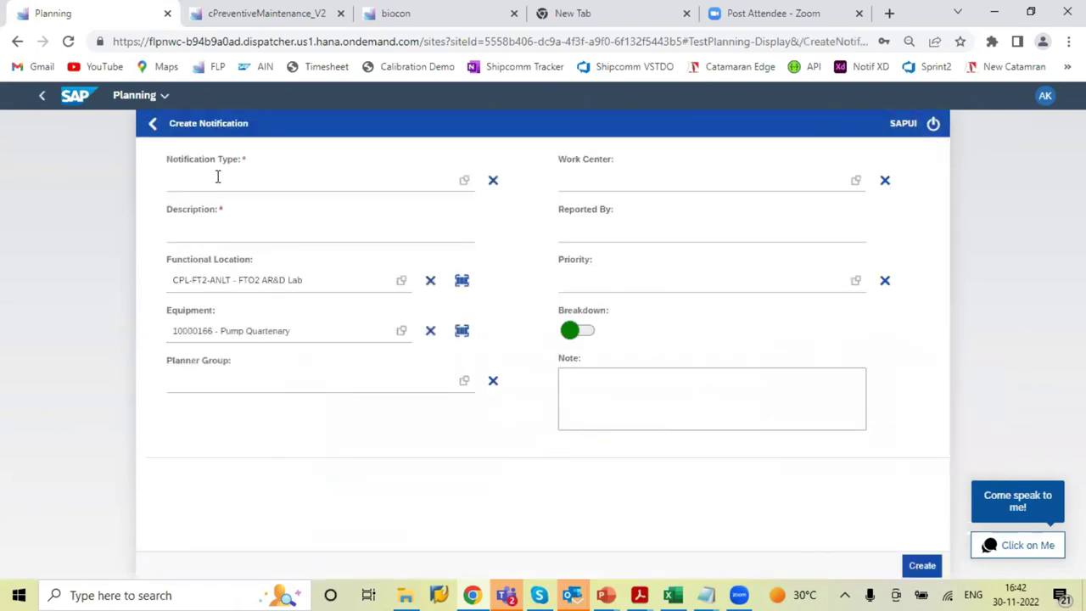
Set notification type BD, description 'Motor not working', and planner group 010
click(465, 180)
click(461, 181)
click(378, 235)
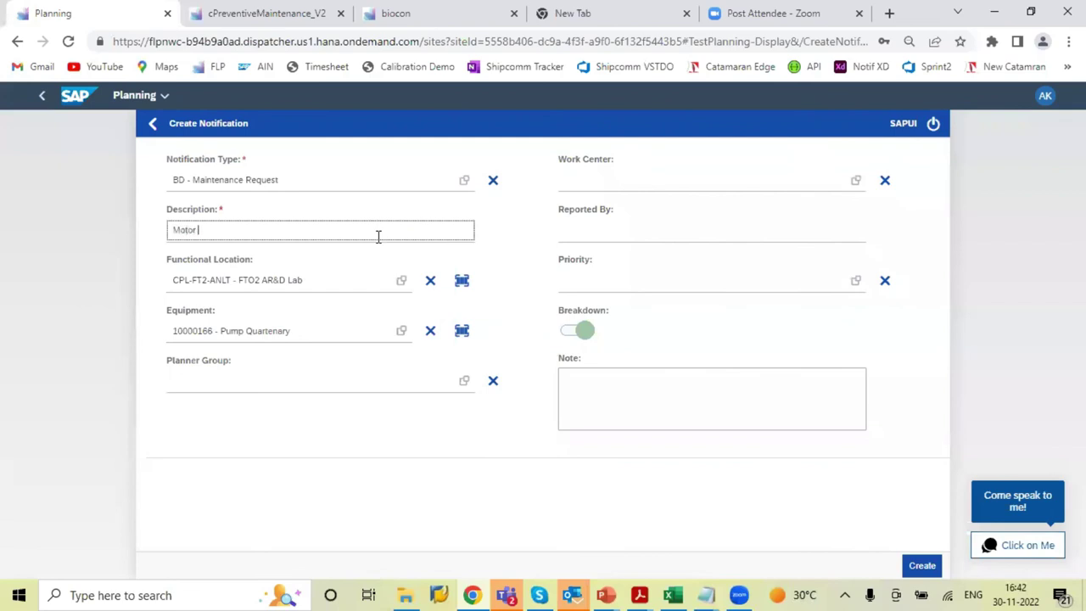
text(Motor not working)
click(463, 382)
click(502, 194)
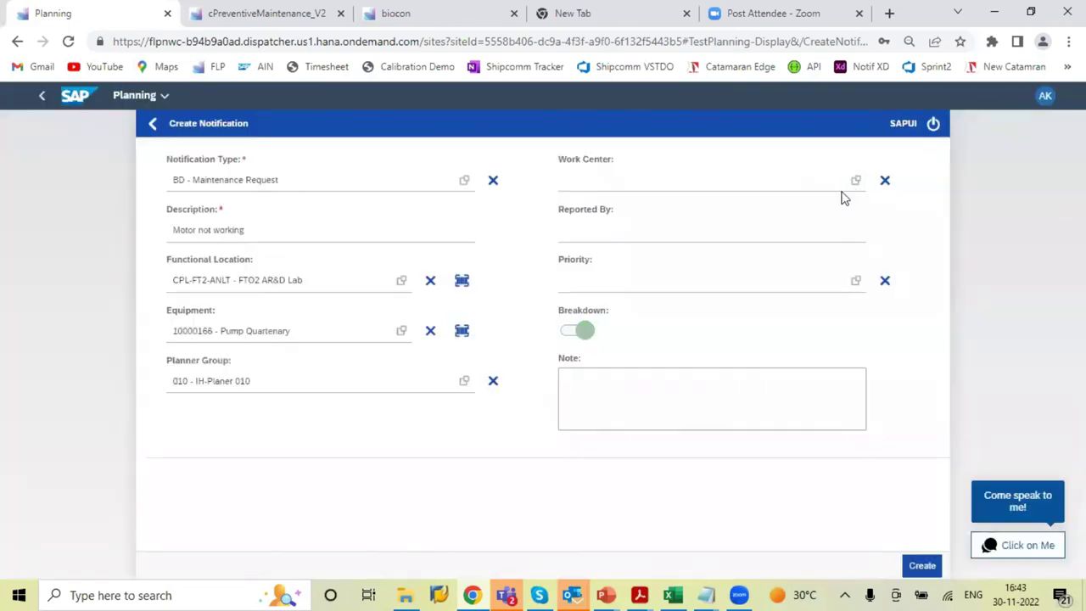
Choose work center MECHANIC and fill in the reporter's name
click(853, 185)
click(507, 136)
text(mecha)
click(492, 182)
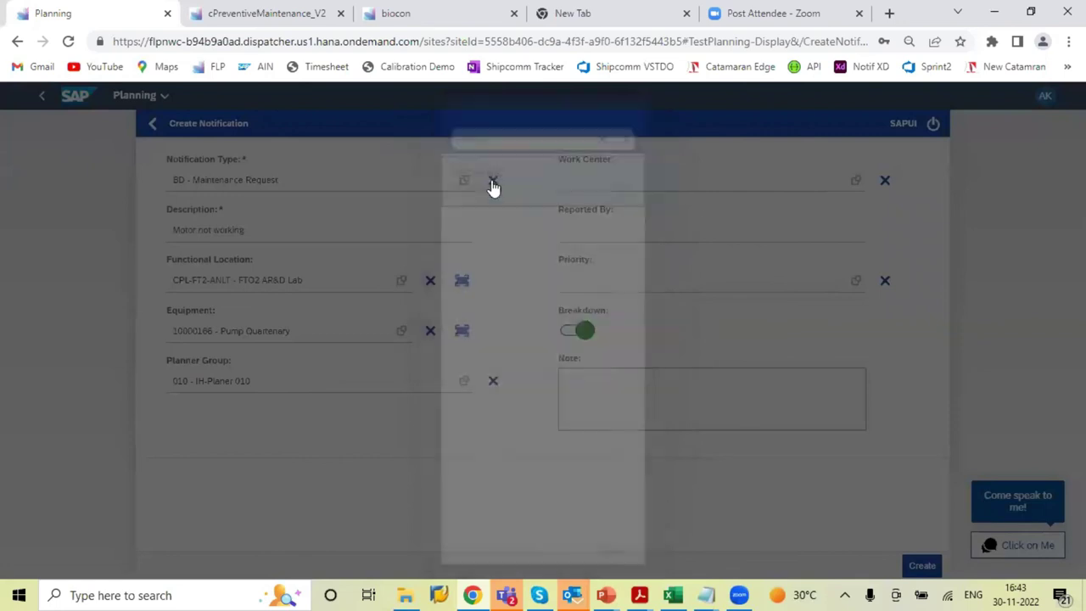
click(577, 232)
text(ASHISH)
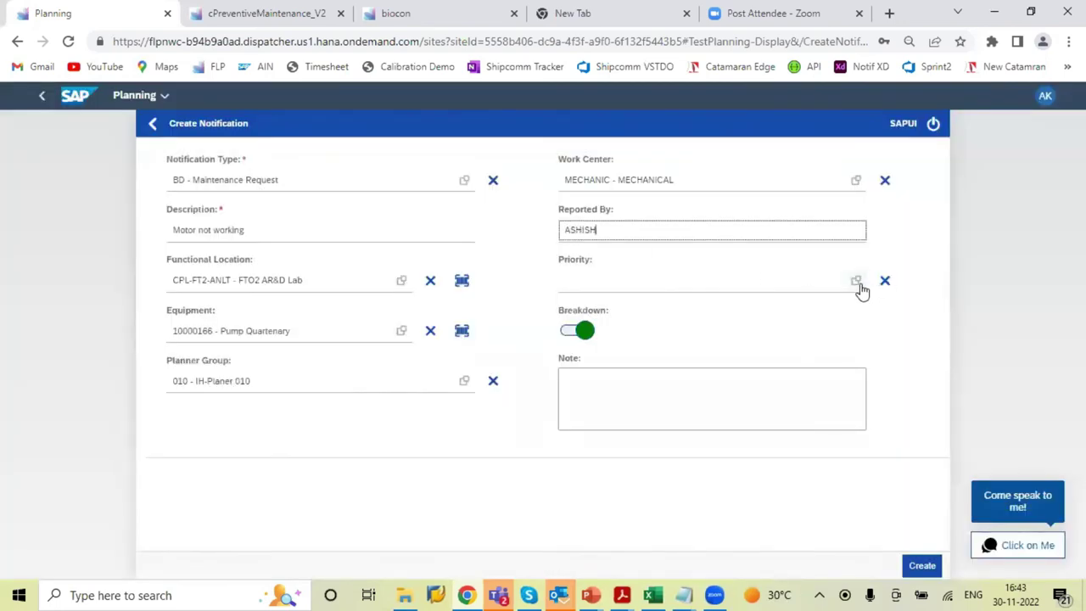
Set priority 2-High, add note 'Work impacting', and create the notification
click(856, 281)
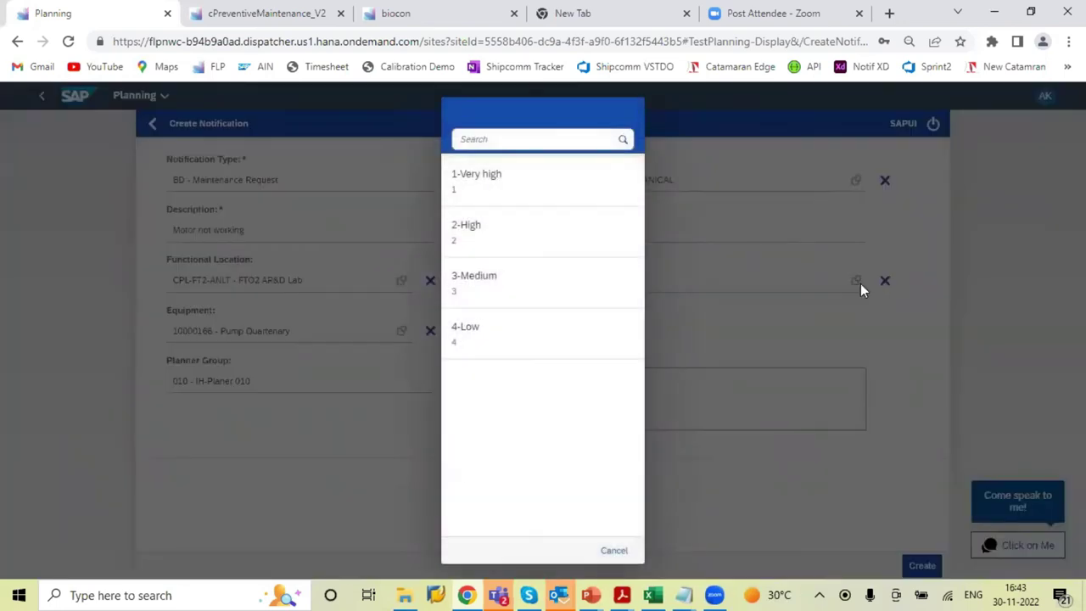
click(514, 221)
click(655, 413)
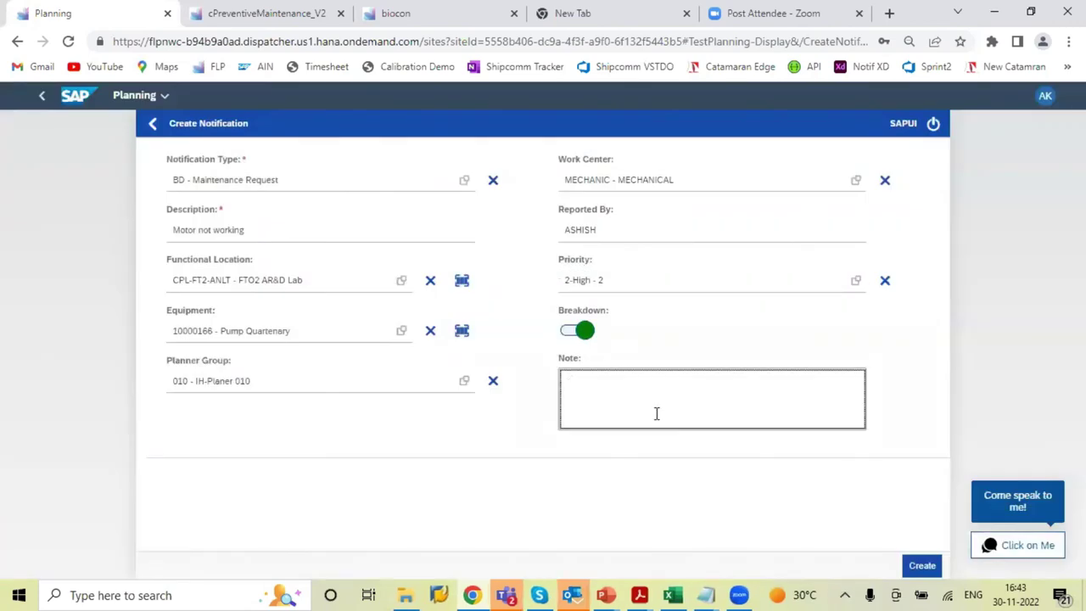
text(Work impacting)
click(923, 565)
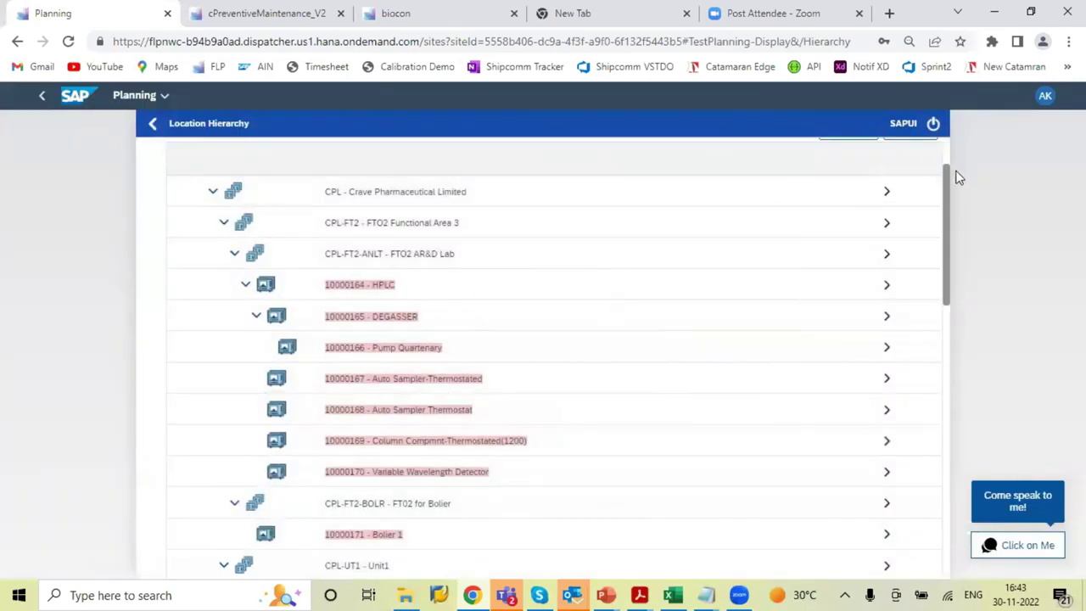
Return to the Planning home and open the MAP of 22 equipment and 17 functional locations
scroll(946, 178, up, 2)
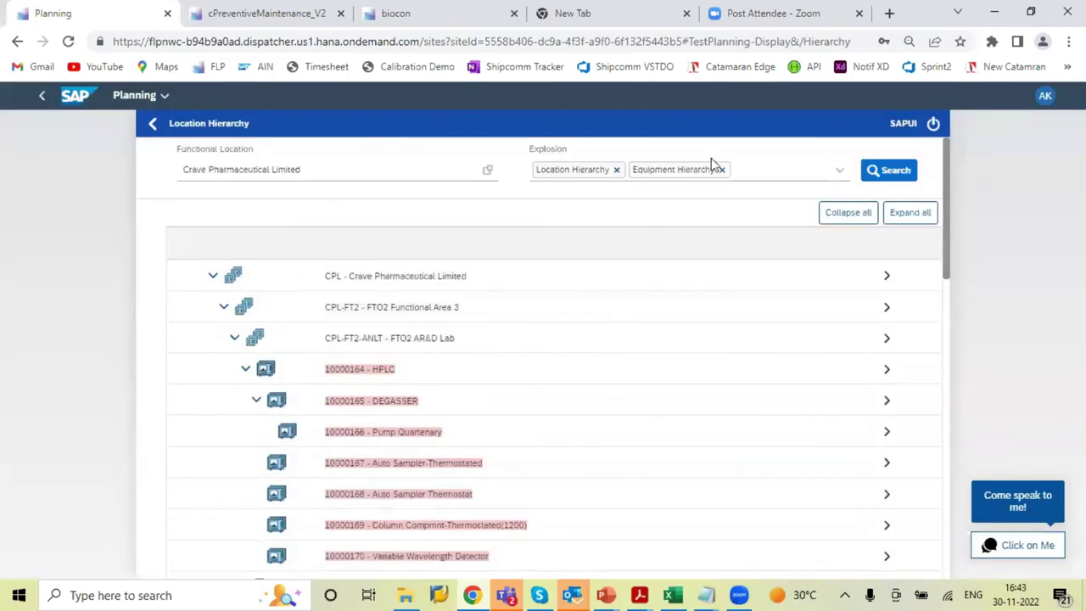
click(154, 125)
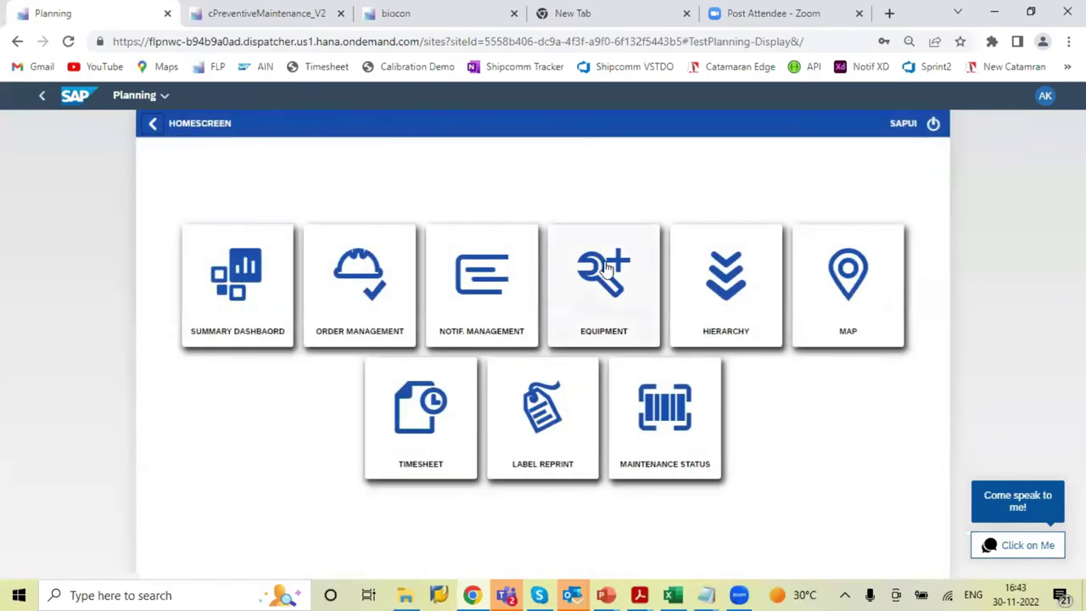
click(865, 328)
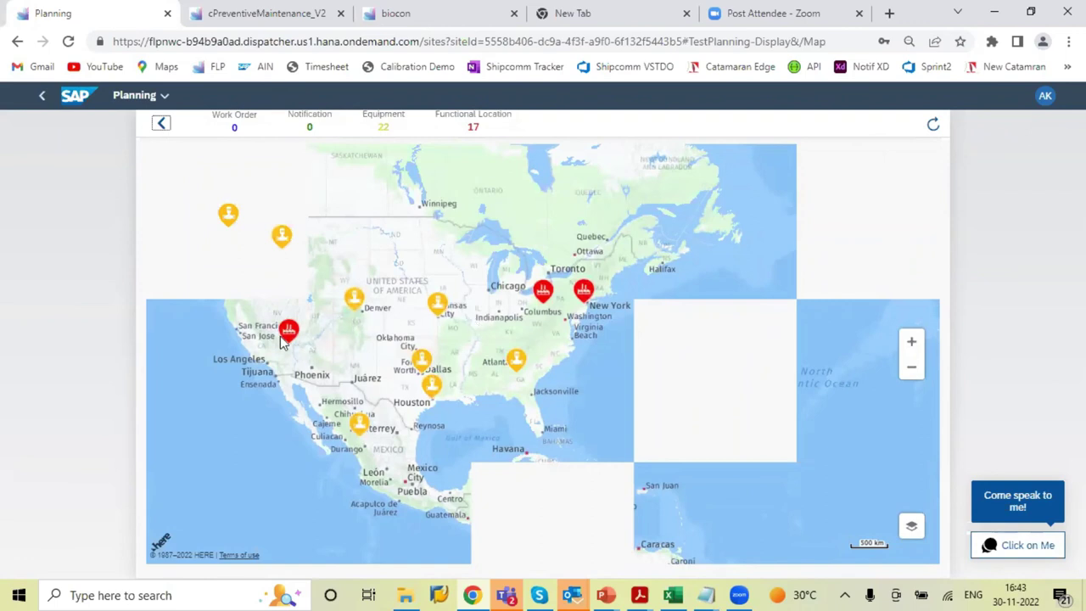
View equipment 10000169, Column Compnmt-Thermostated(1200), near Monterrey, then go back to Planning home
click(359, 424)
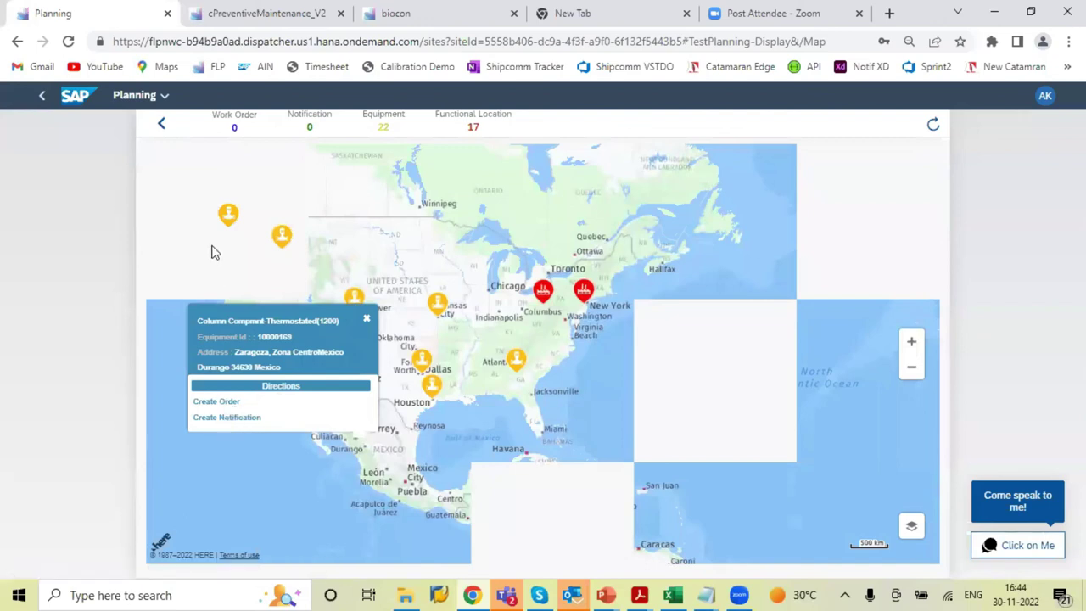
click(162, 126)
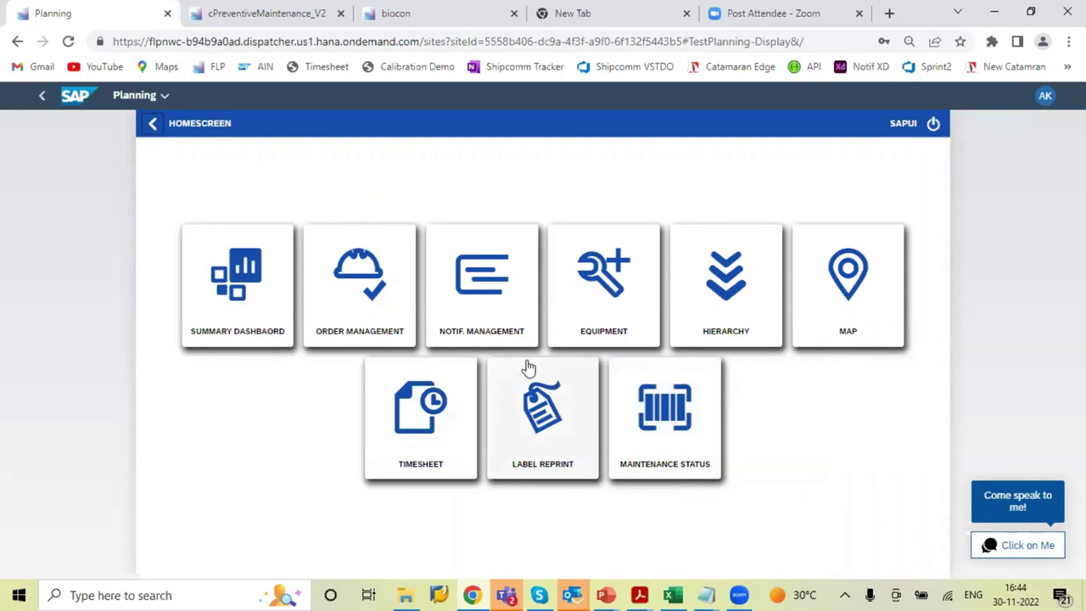
List only My Notifications in Notif. Management, then return to the launchpad Home with the EAM group
click(493, 321)
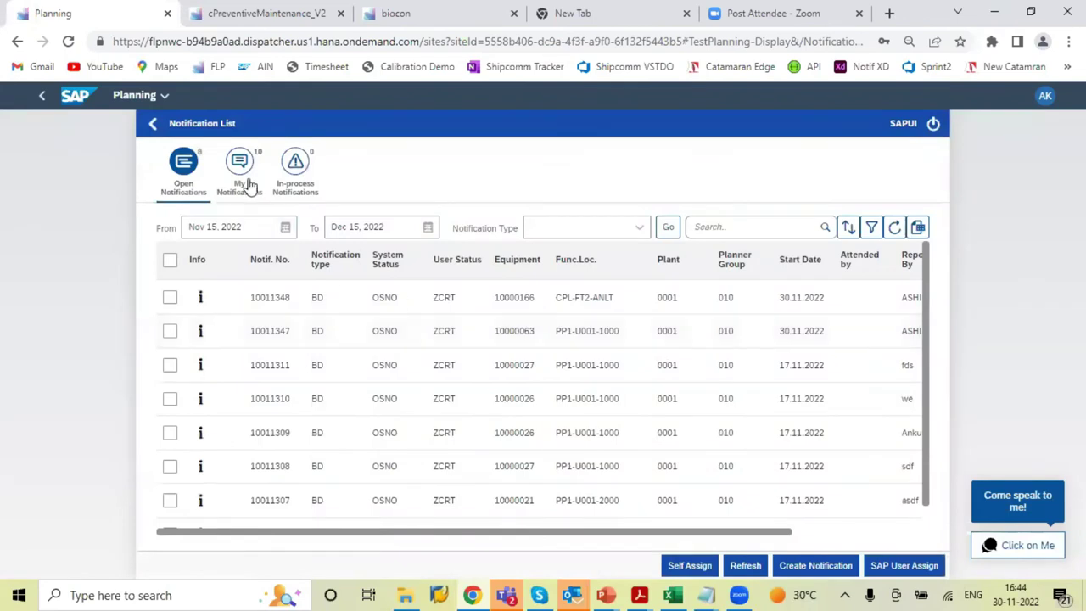
click(244, 178)
click(160, 98)
click(147, 161)
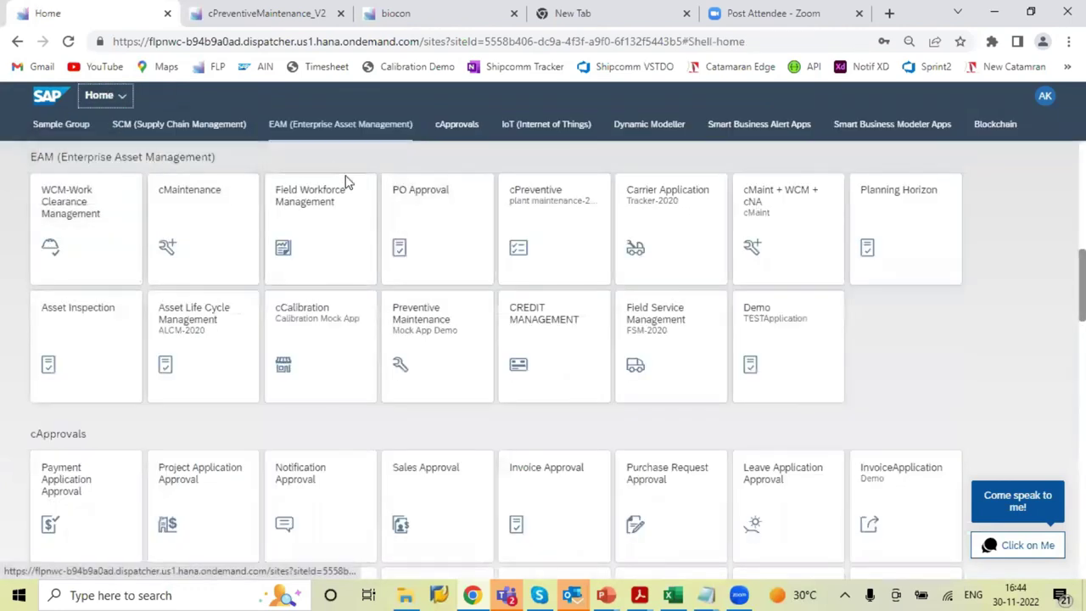